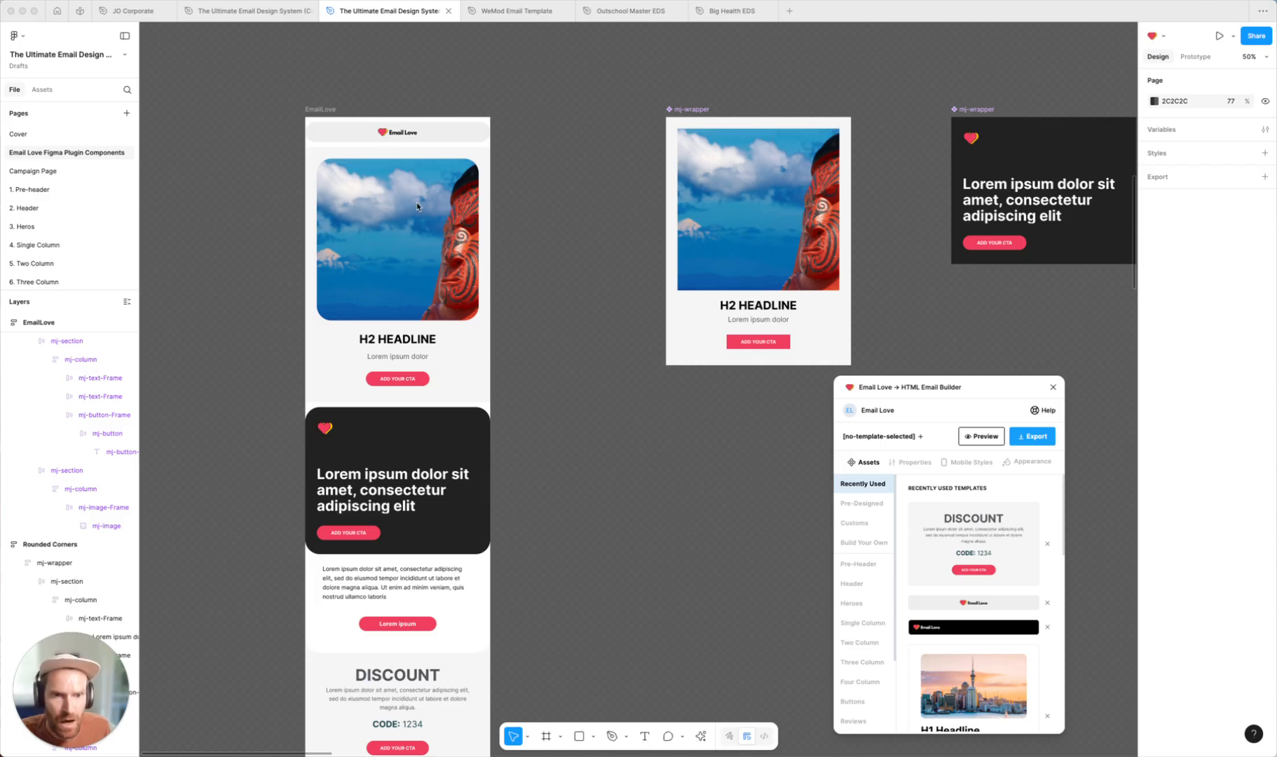
Browse the email design components laid out across the canvas
scroll(417, 206, left, 3)
scroll(417, 206, left, 2)
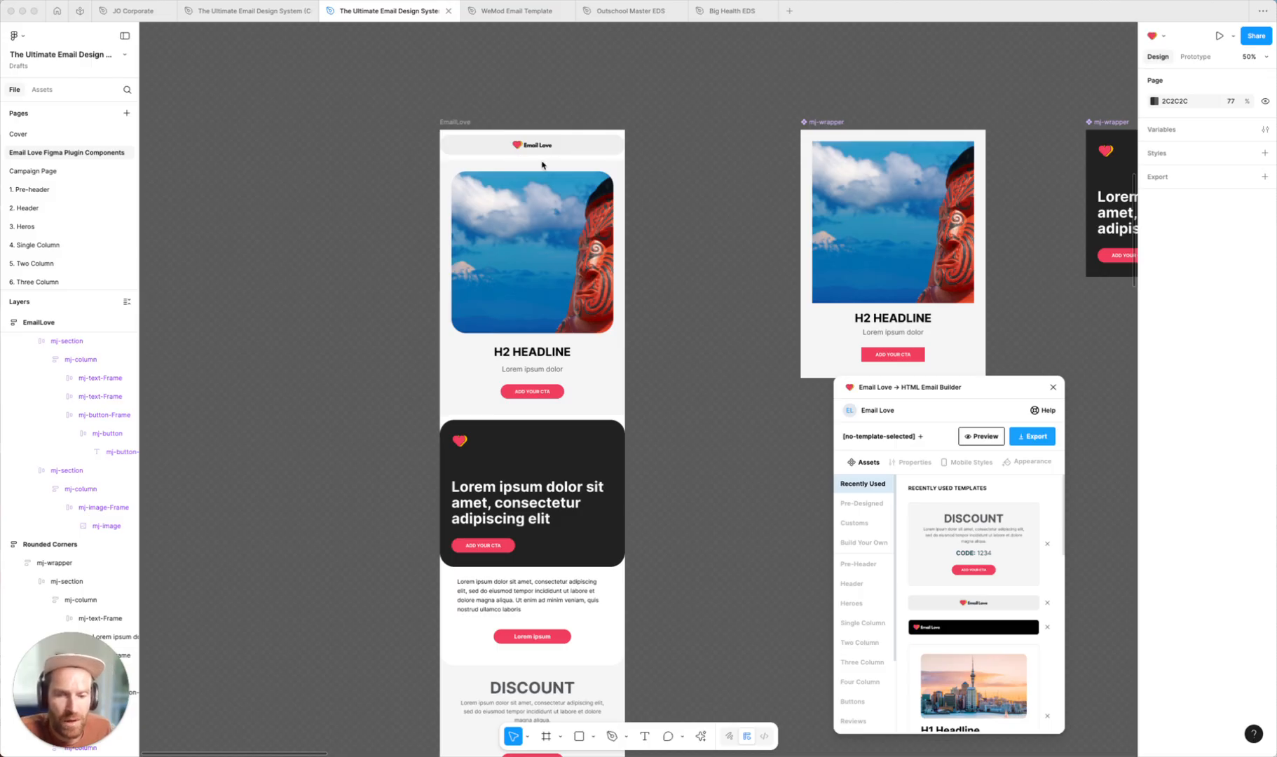
scroll(532, 171, down, 1)
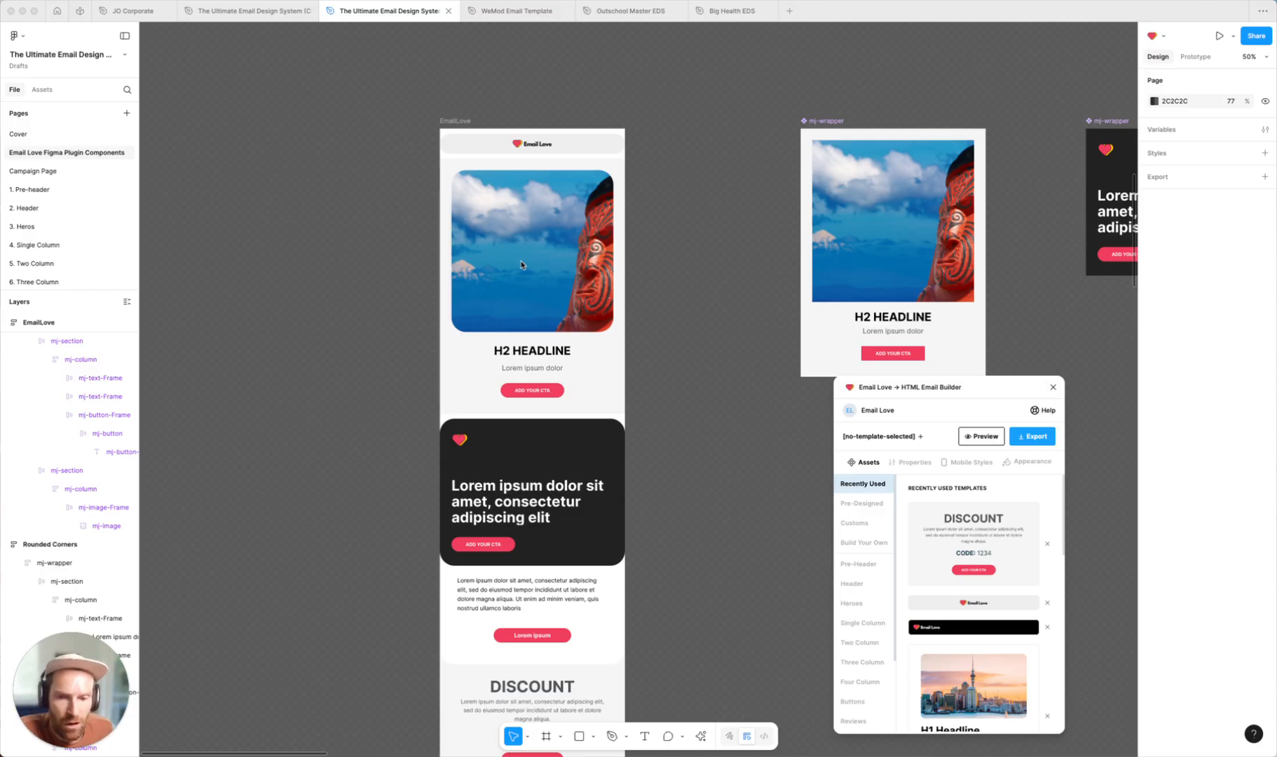
scroll(552, 246, down, 1)
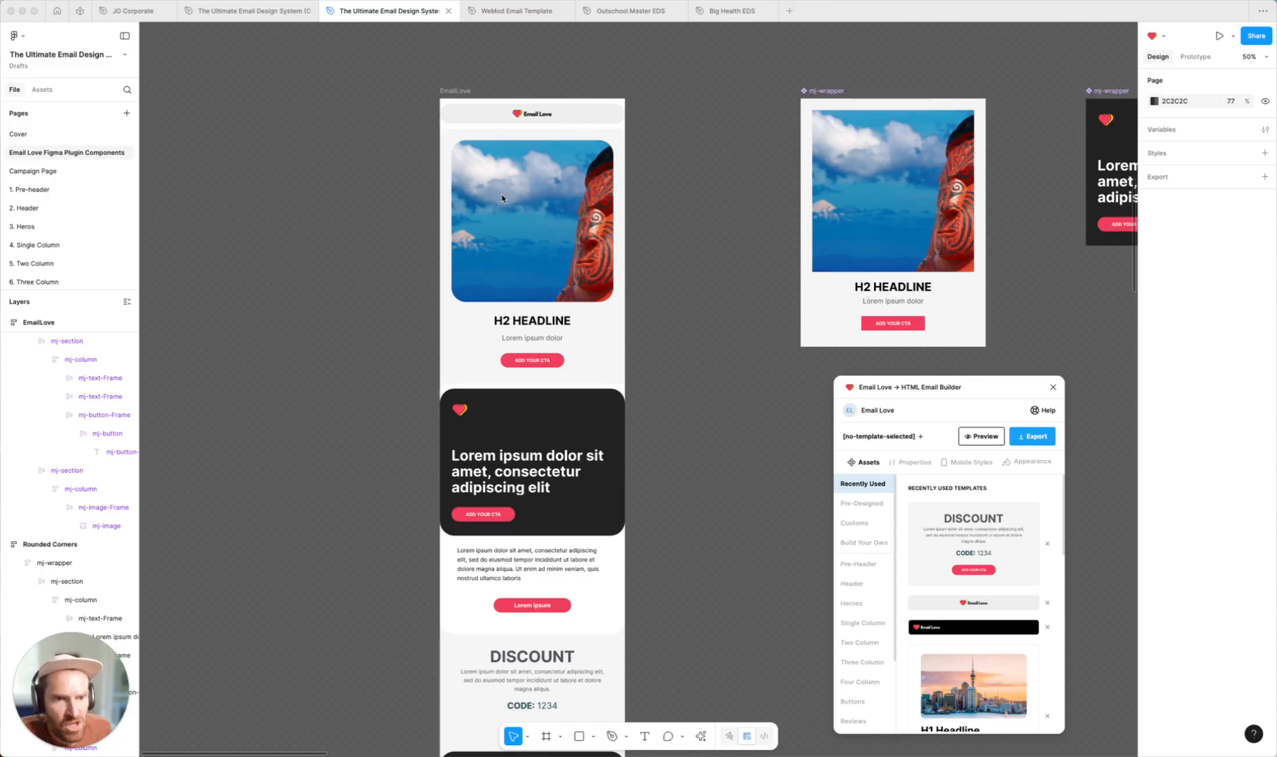
scroll(547, 436, down, 6)
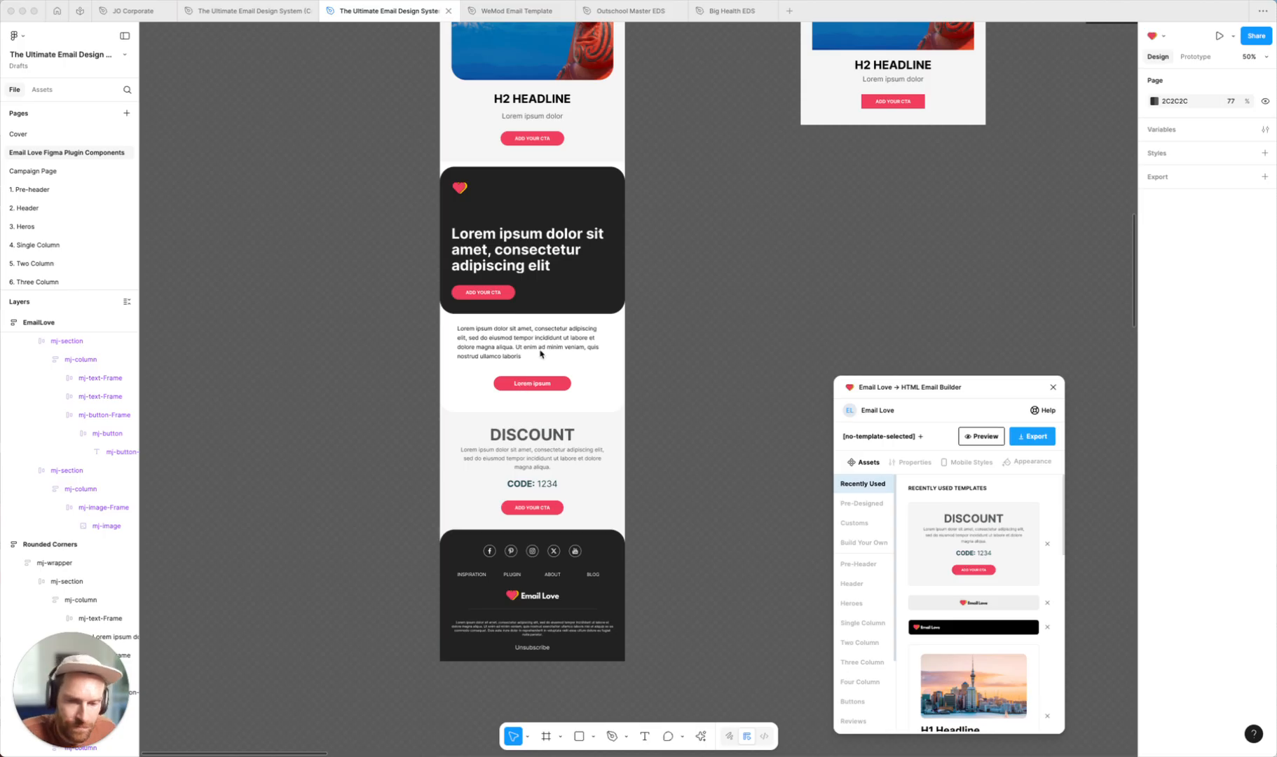
scroll(607, 316, right, 5)
scroll(606, 317, up, 5)
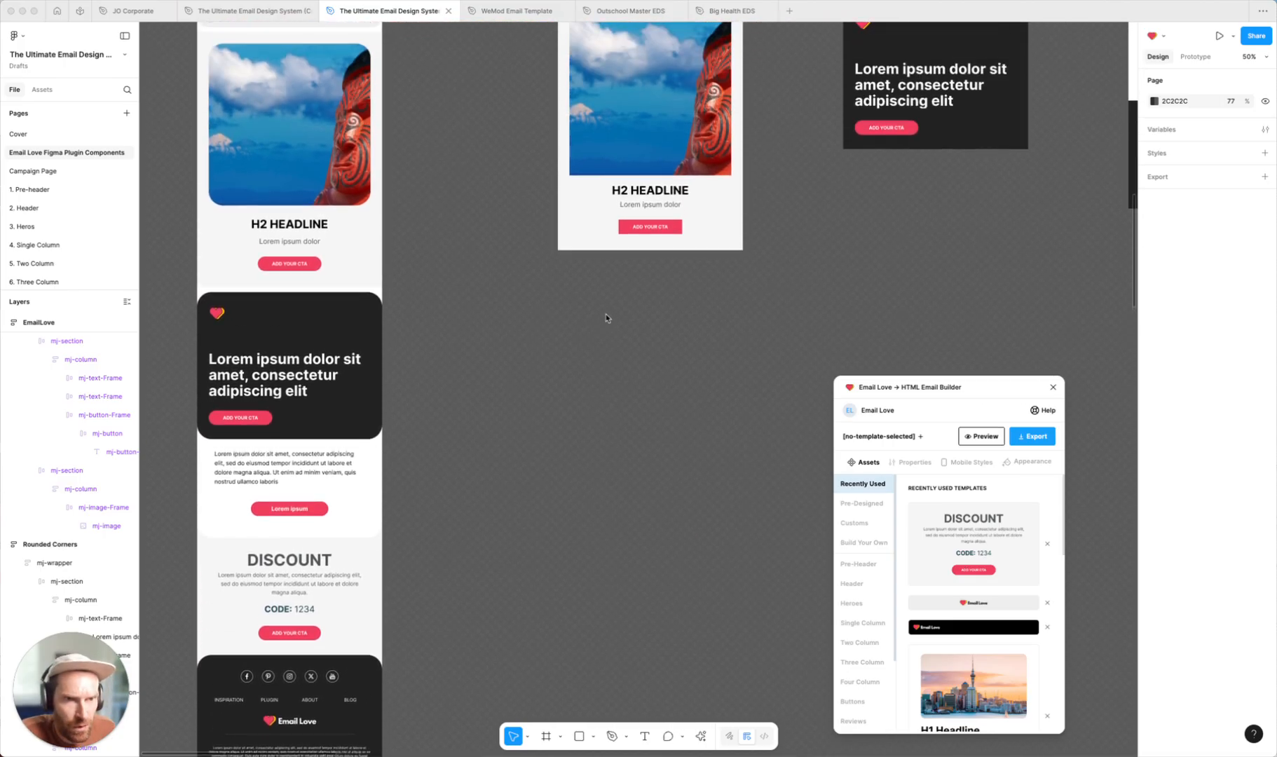
scroll(586, 167, up, 5)
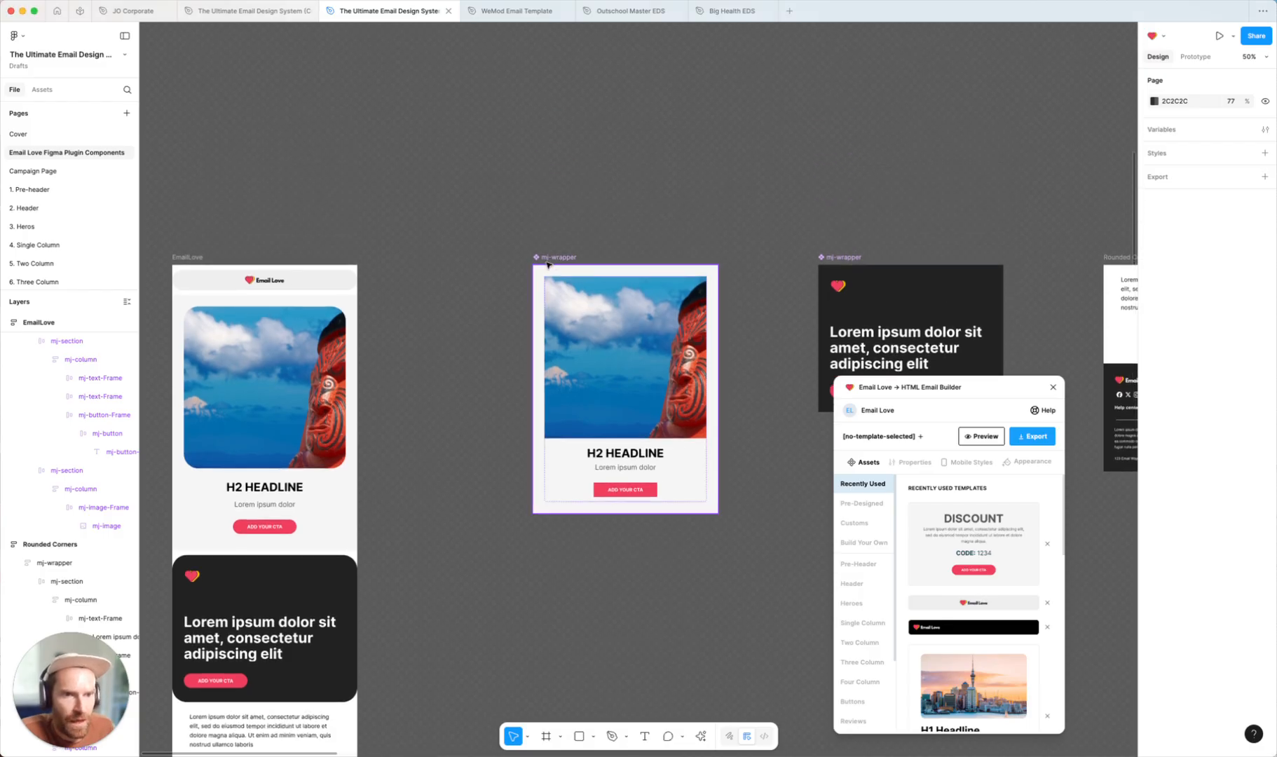
Move the image card upward and set its image frame's corner radius to 25 on all corners
drag(547, 259, 521, 205)
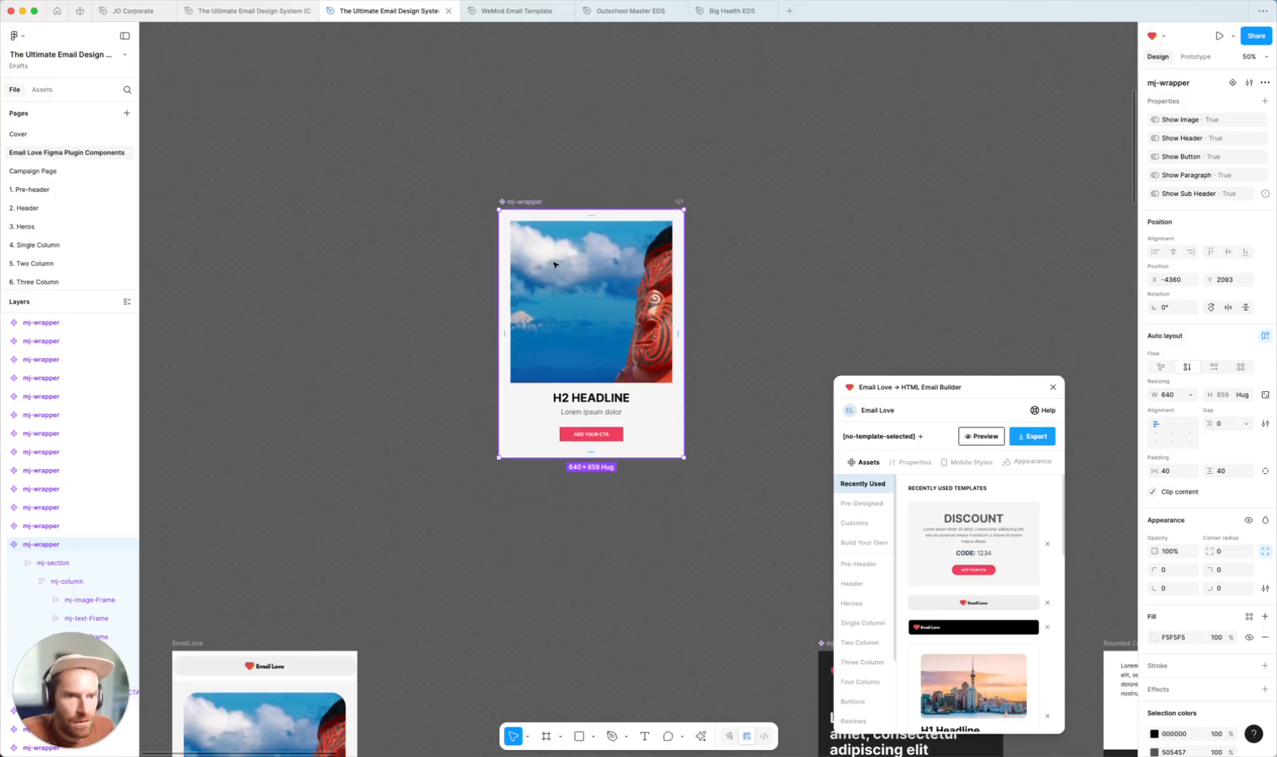
double_click(580, 286)
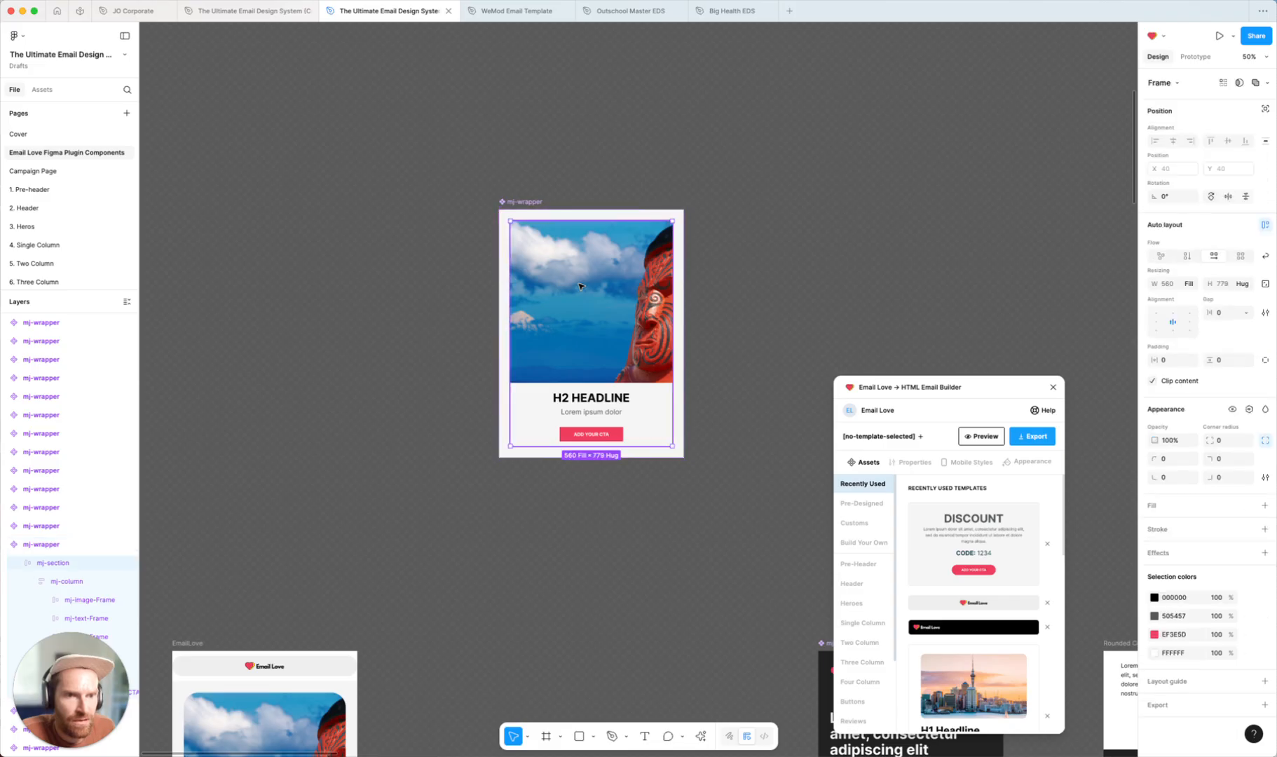
double_click(580, 286)
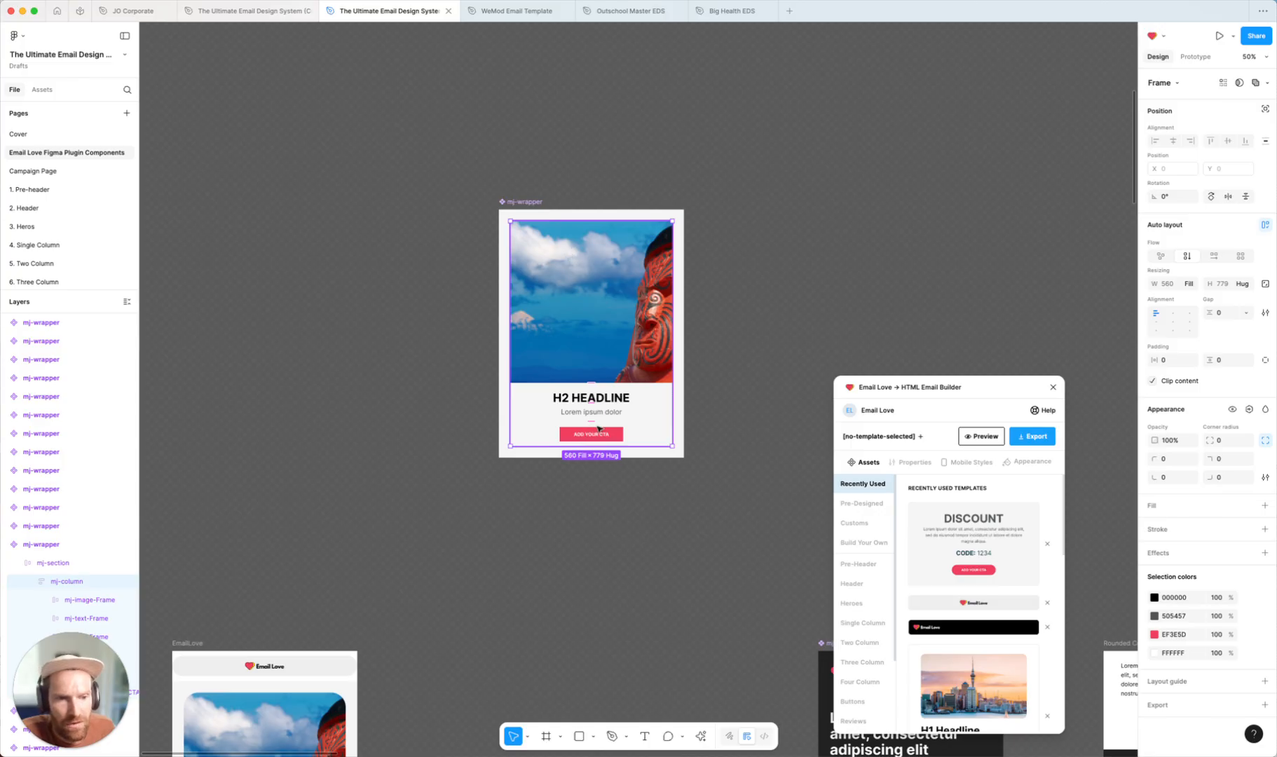
double_click(572, 293)
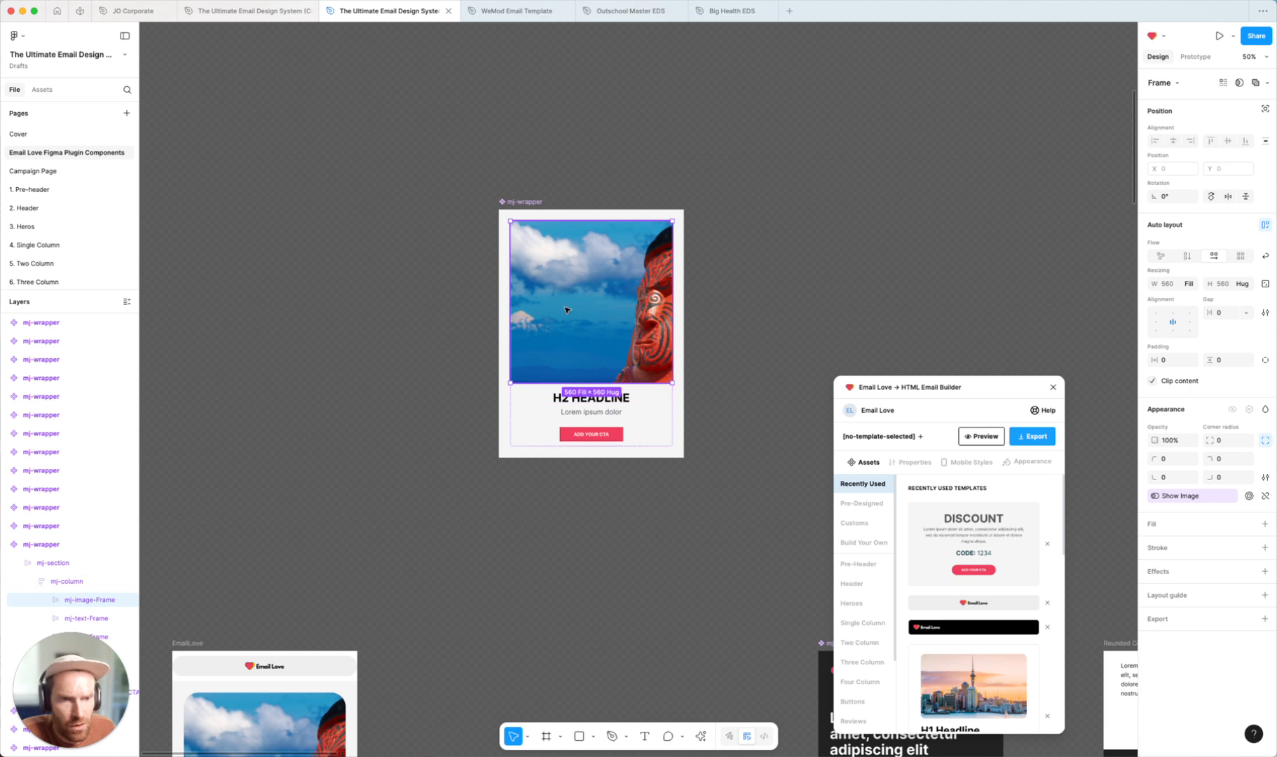
drag(985, 391, 972, 146)
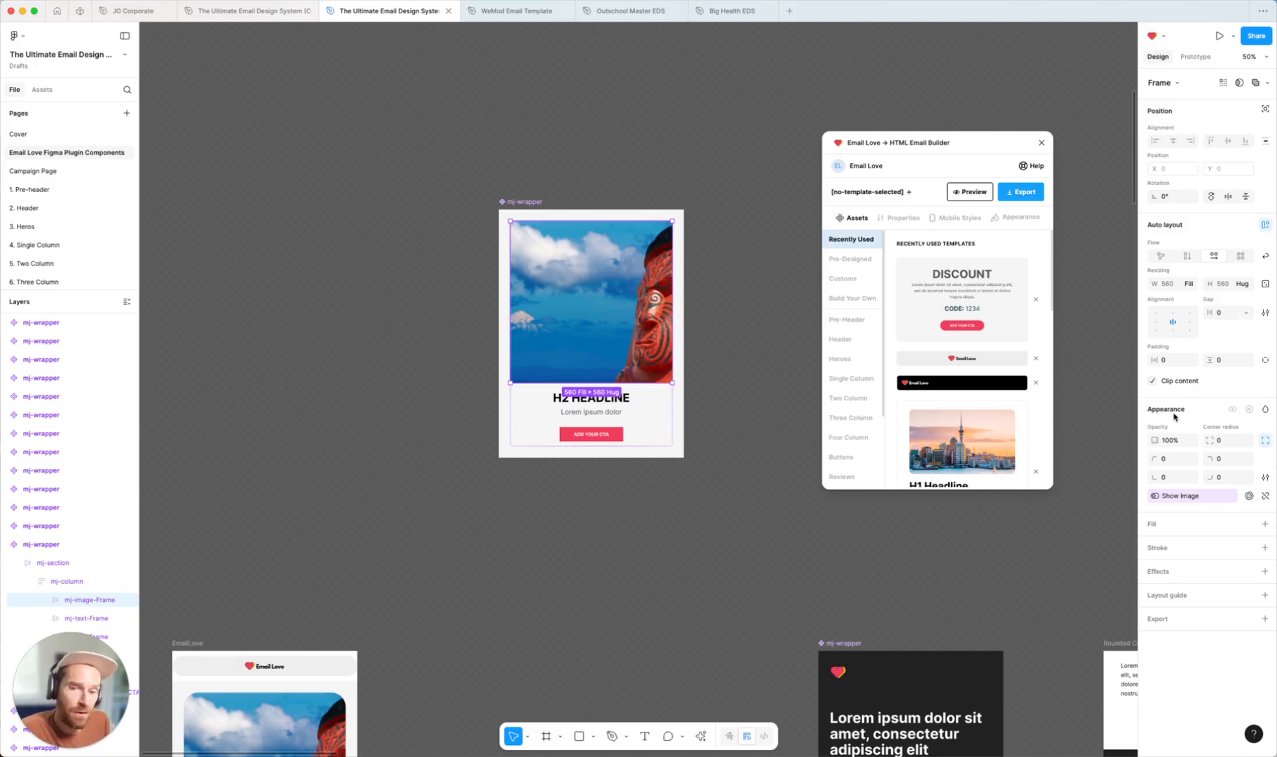
click(1227, 441)
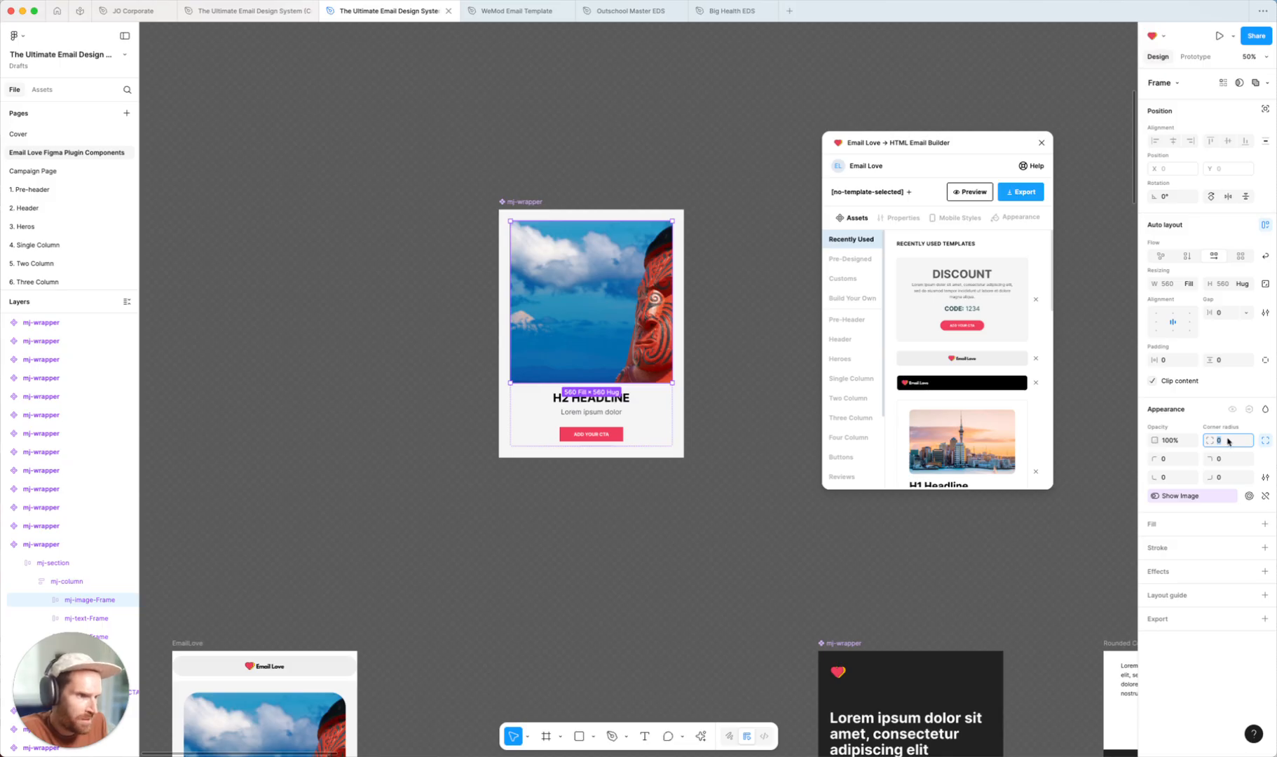
click(1169, 459)
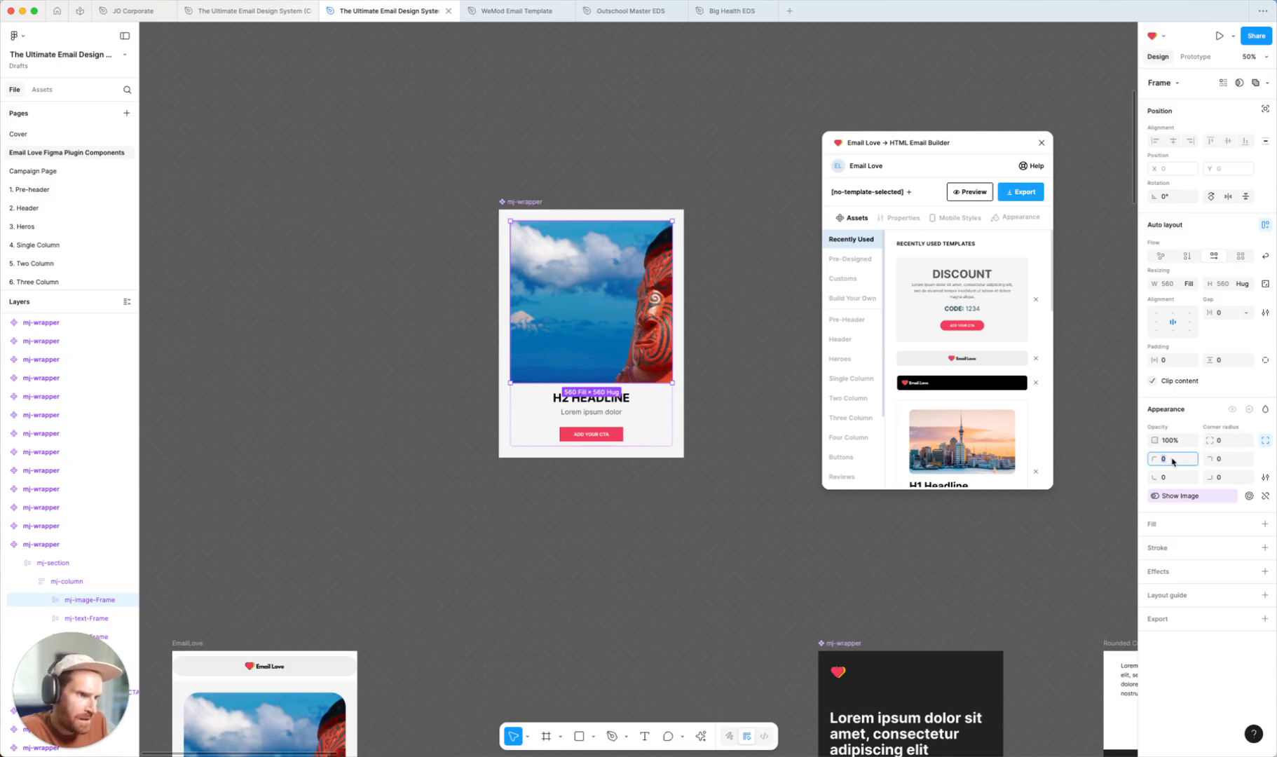
click(1228, 460)
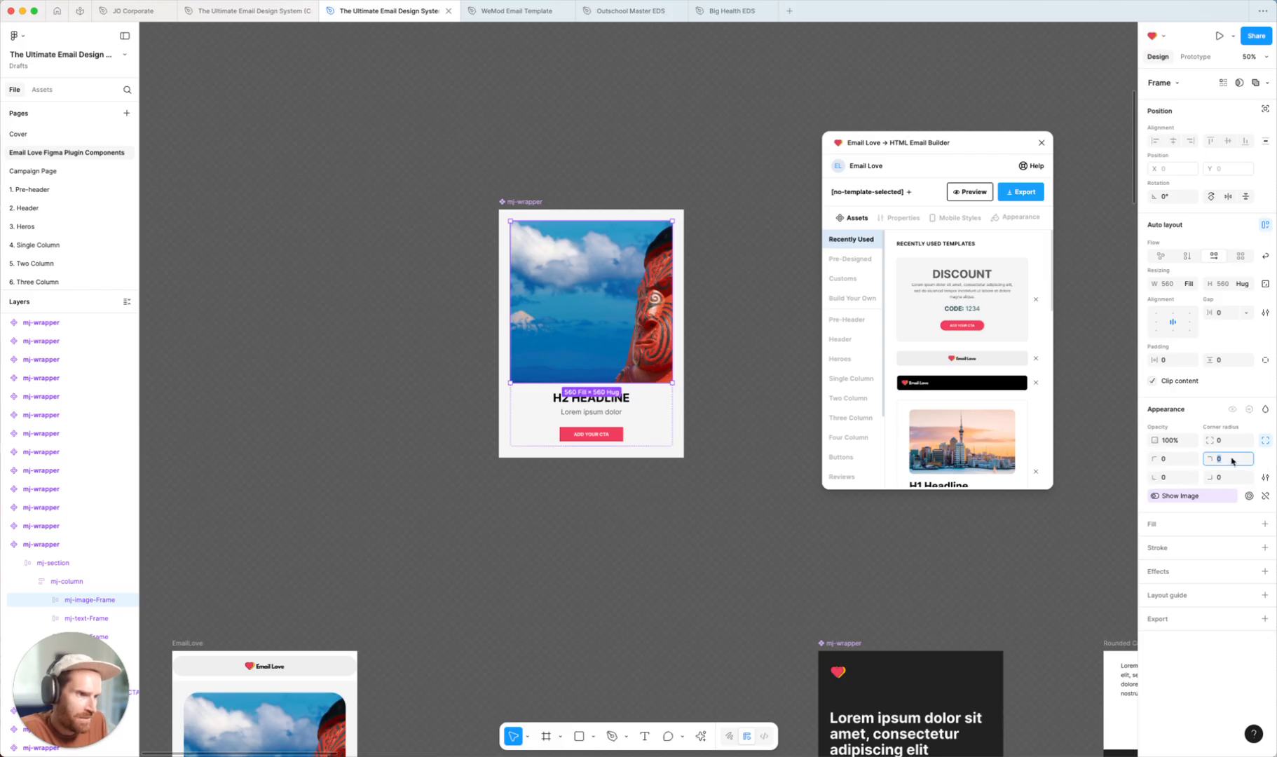
click(1175, 481)
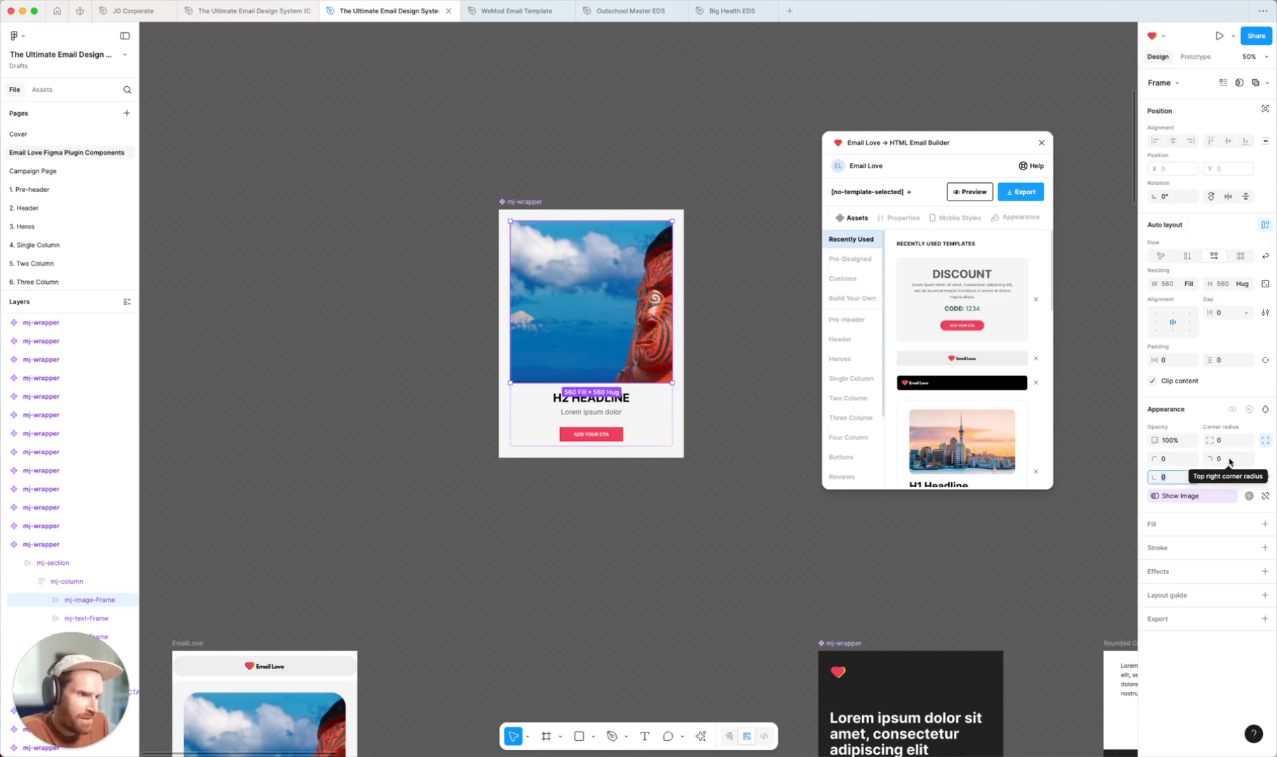
click(1170, 461)
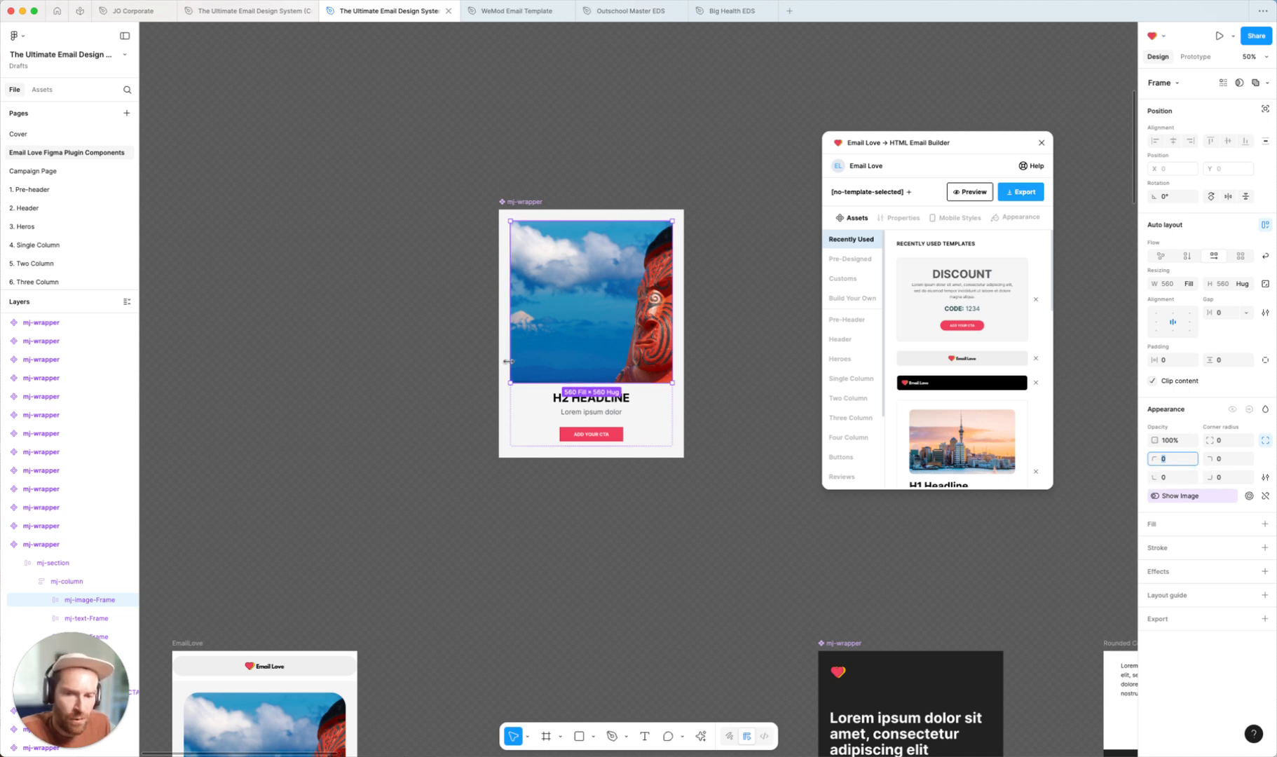
click(1223, 440)
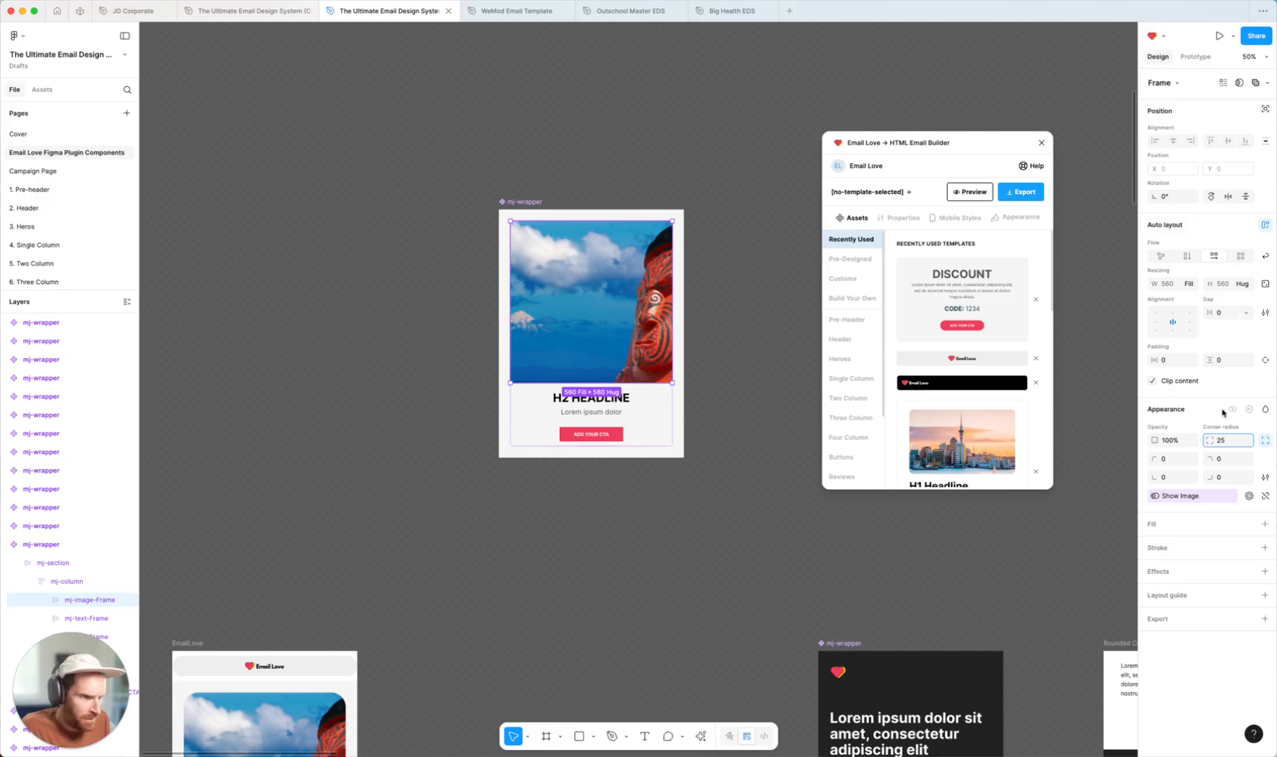
key(Return)
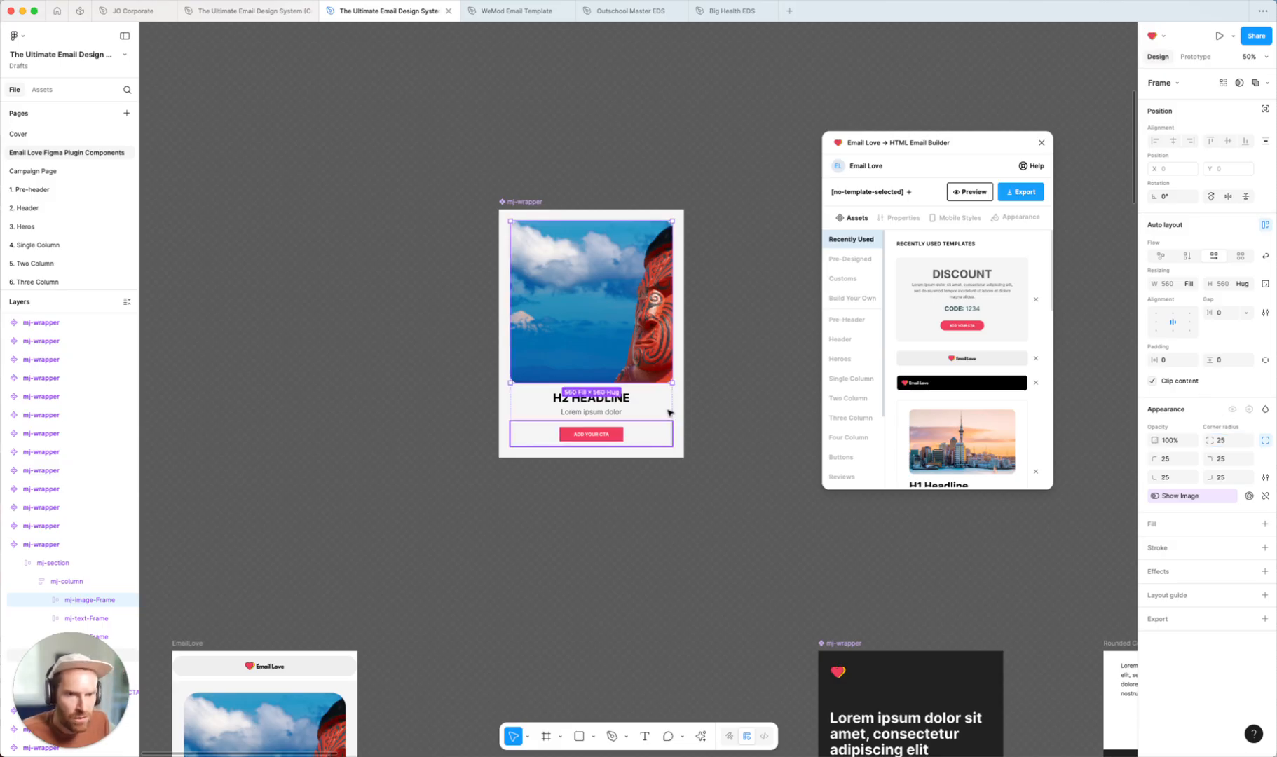
Set the CTA button's corner radius to 50
click(719, 344)
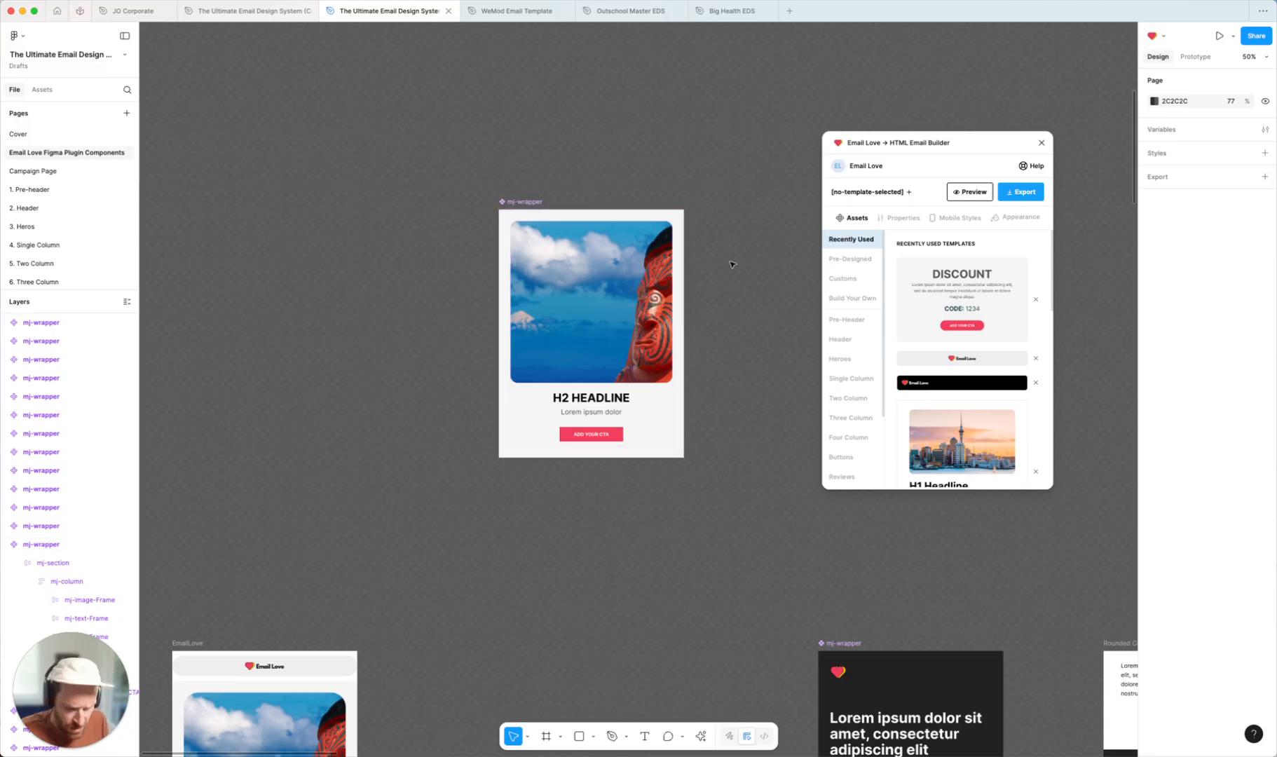
key(shift+0)
scroll(686, 428, up, 3)
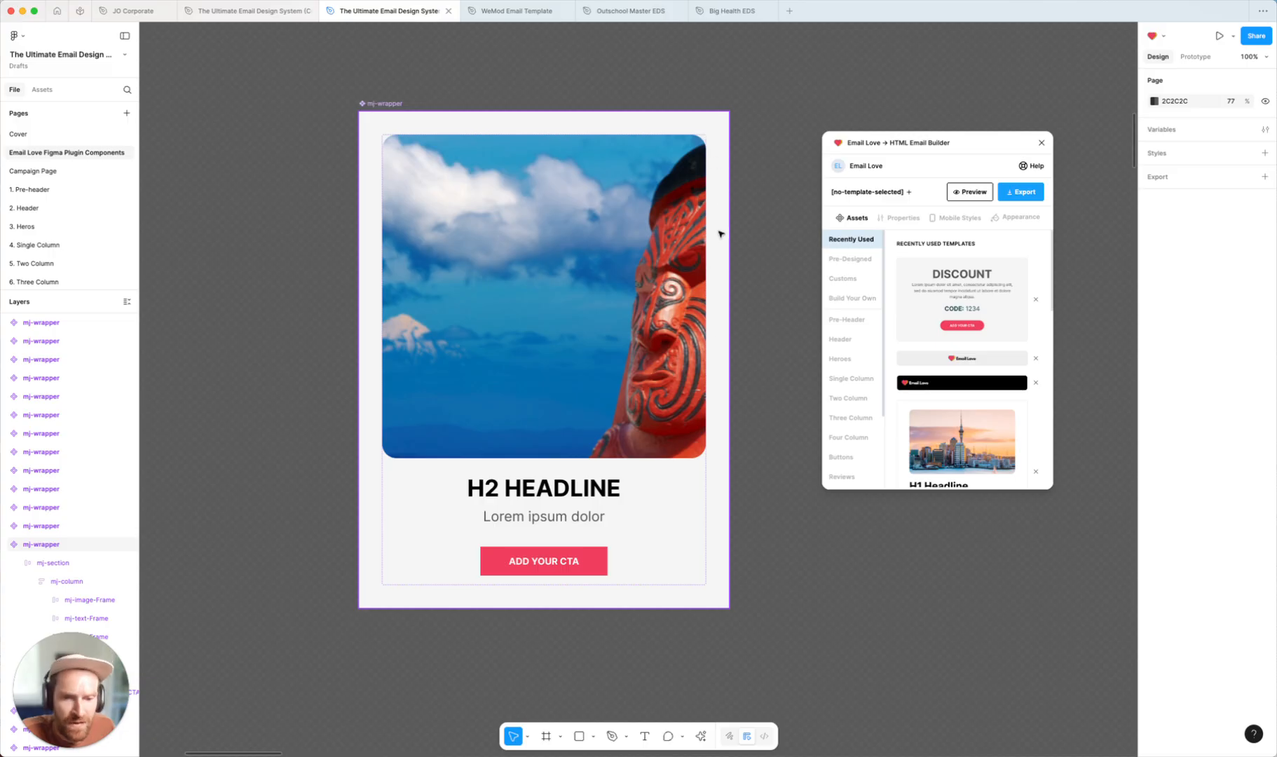
double_click(584, 561)
double_click(584, 560)
double_click(584, 560)
double_click(584, 560)
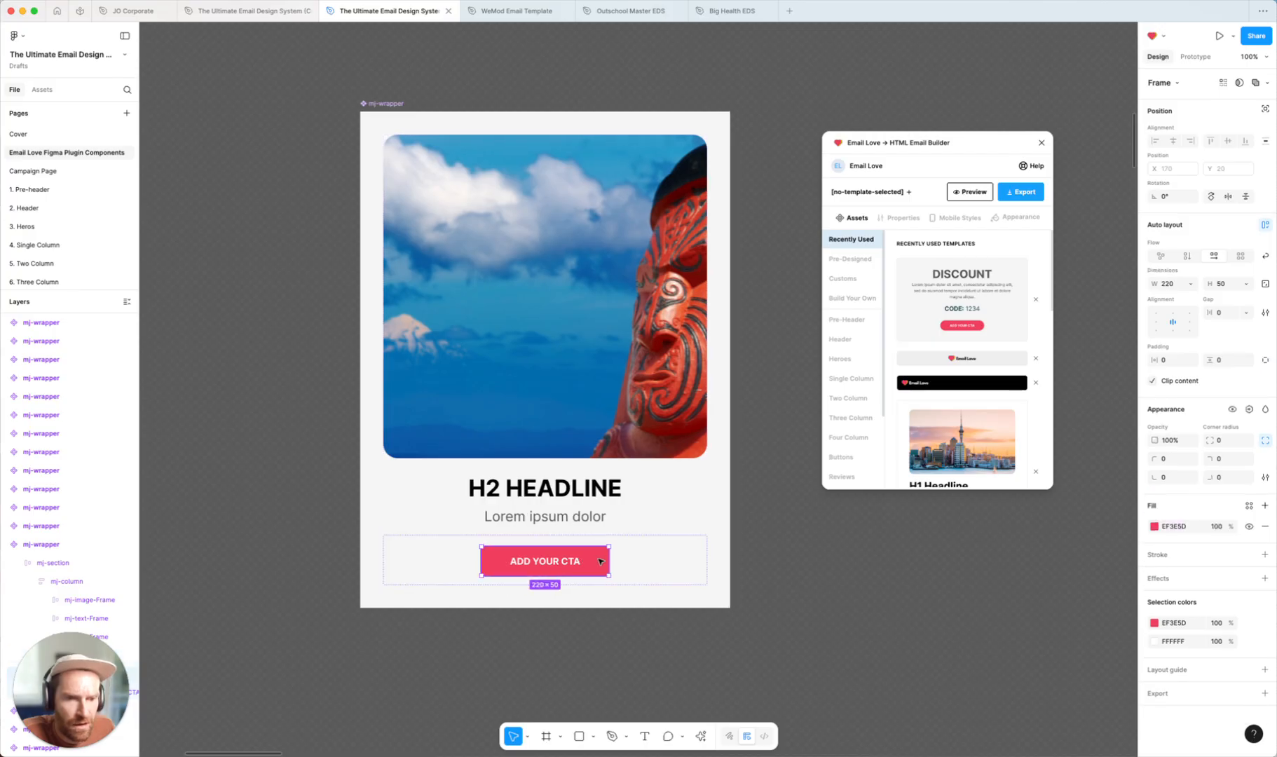
scroll(82, 456, down, 3)
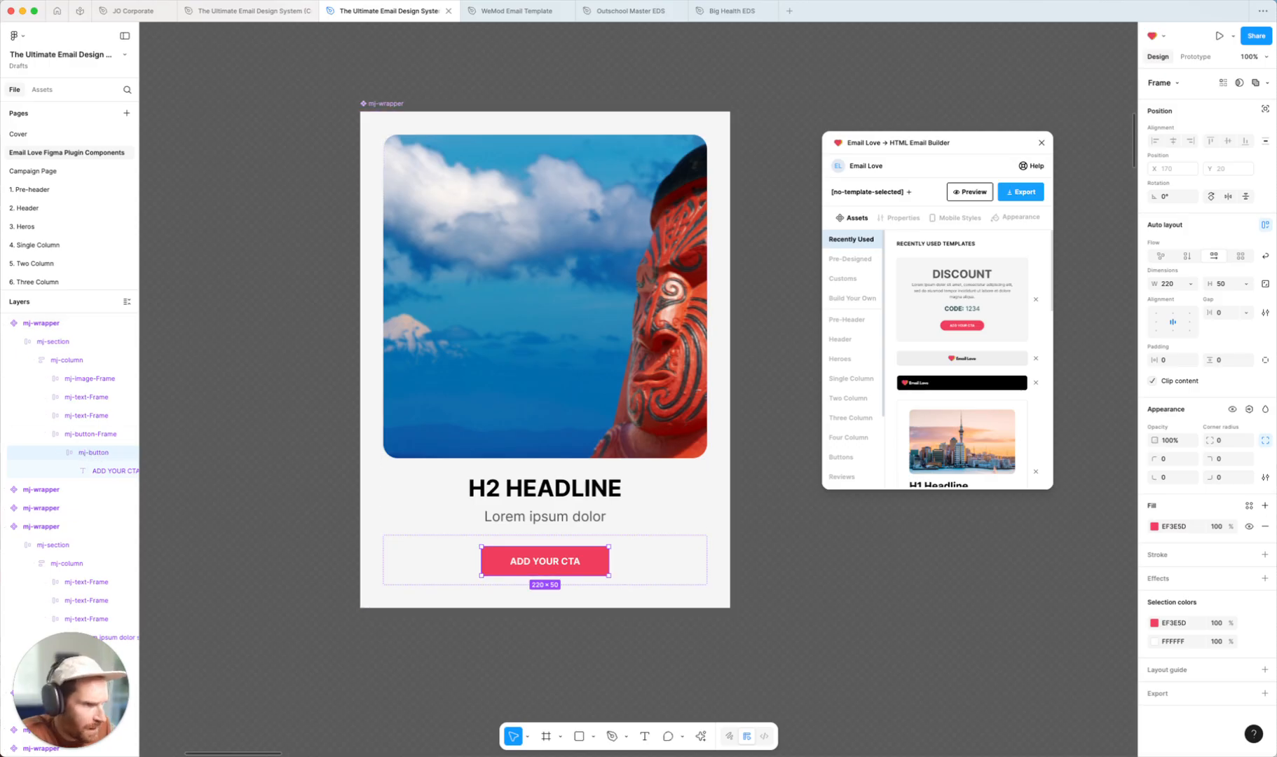
click(1224, 441)
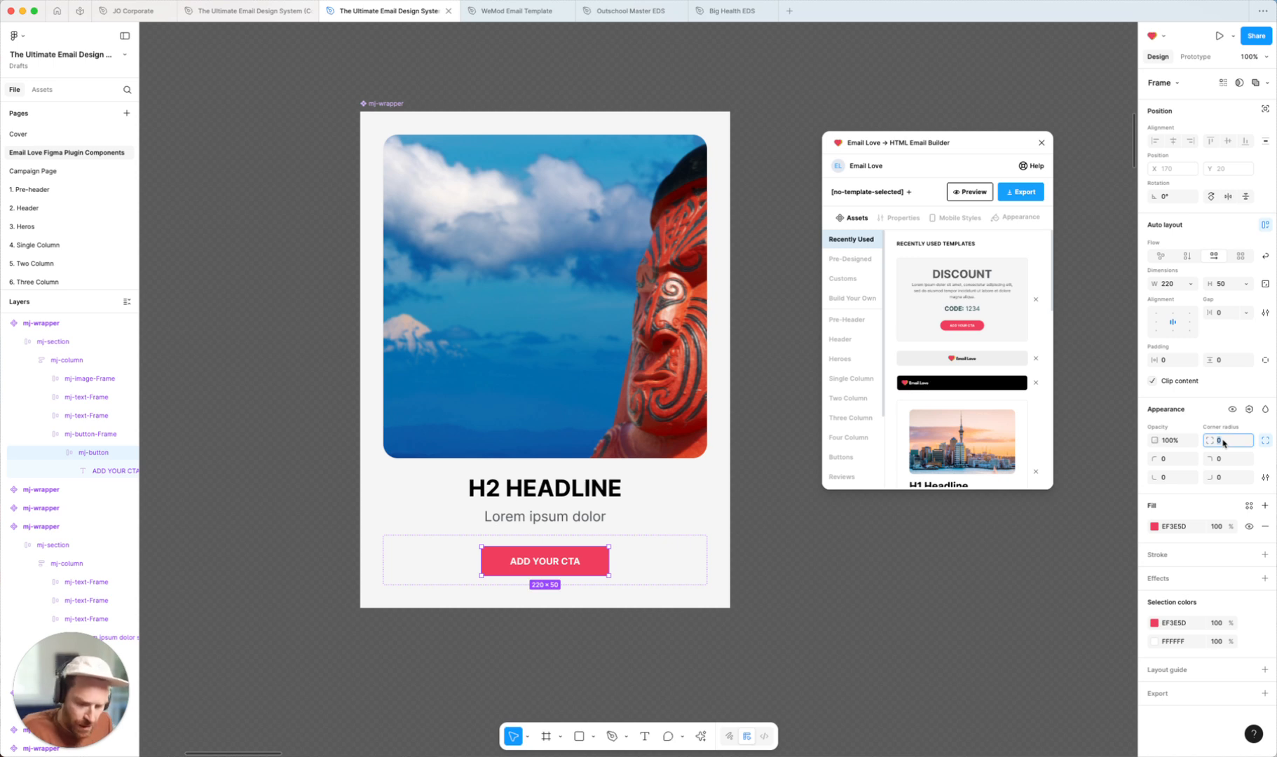
text(50)
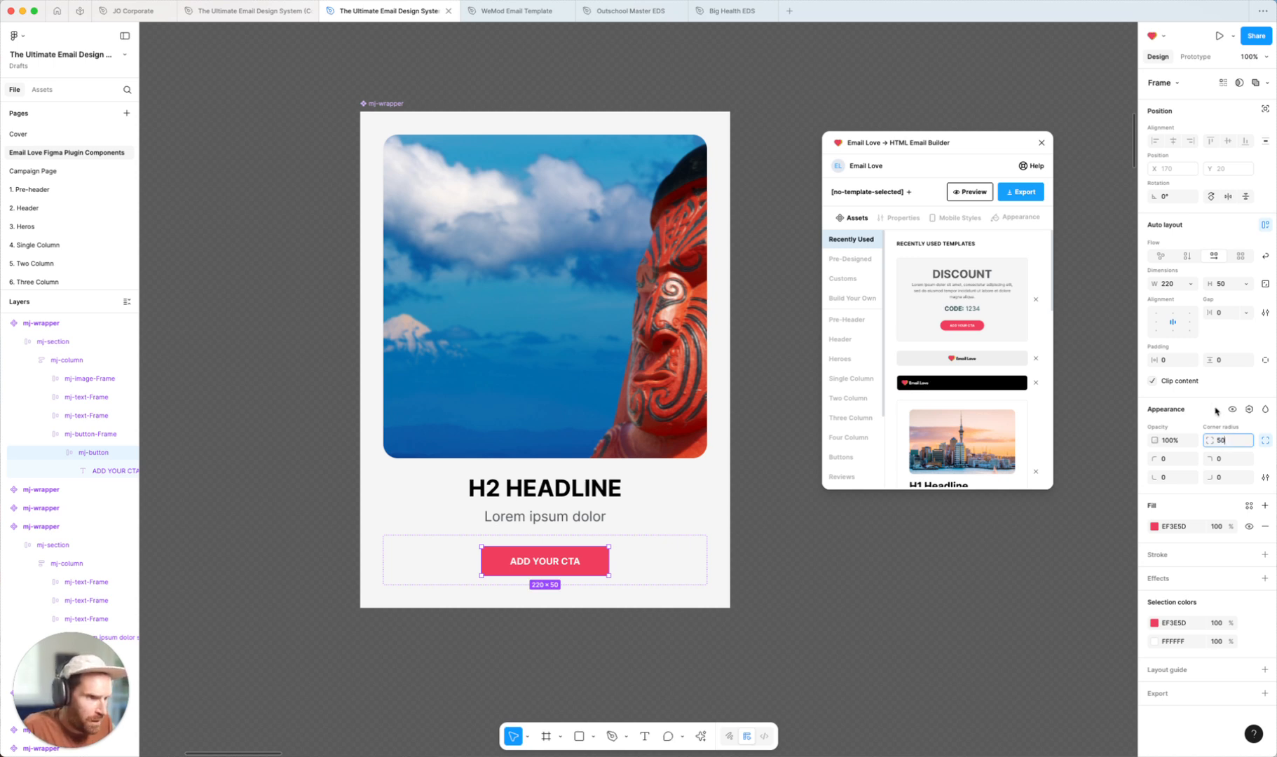
key(Return)
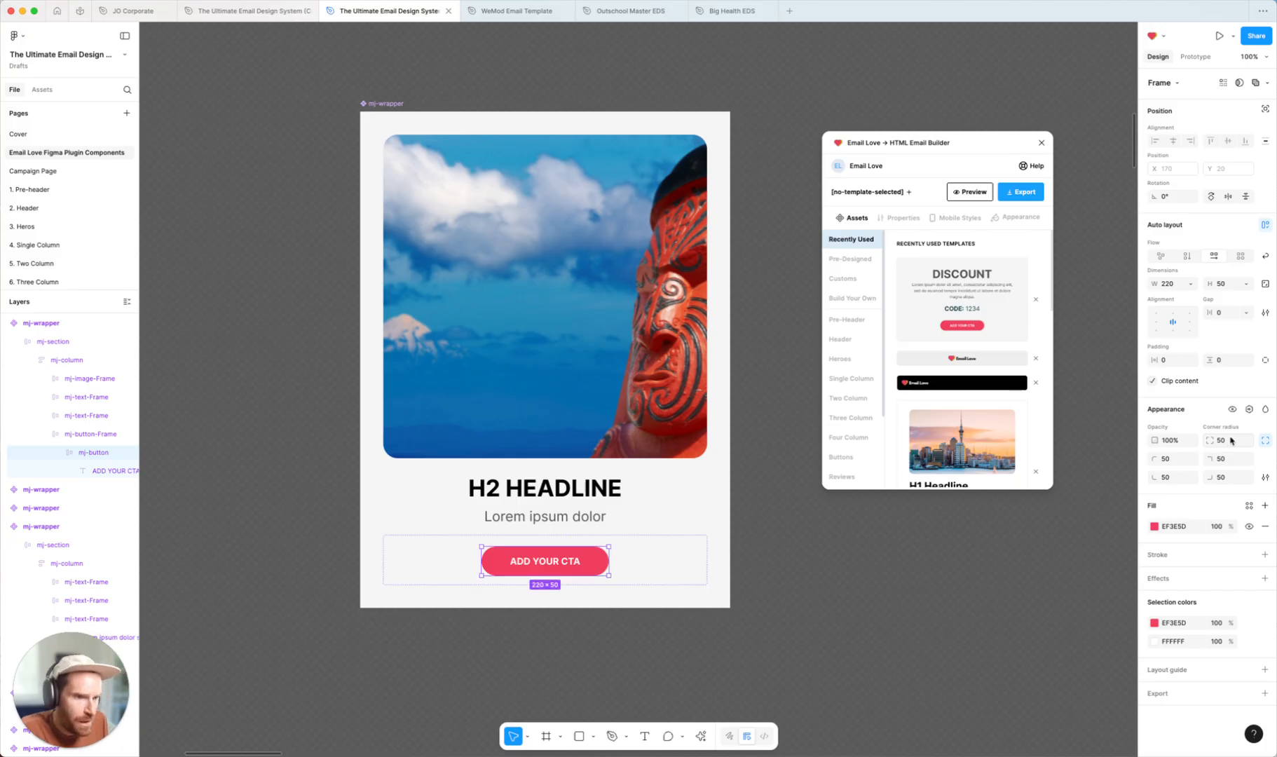
Change the CTA button's corner radius to 5
click(1231, 440)
text(5)
key(Return)
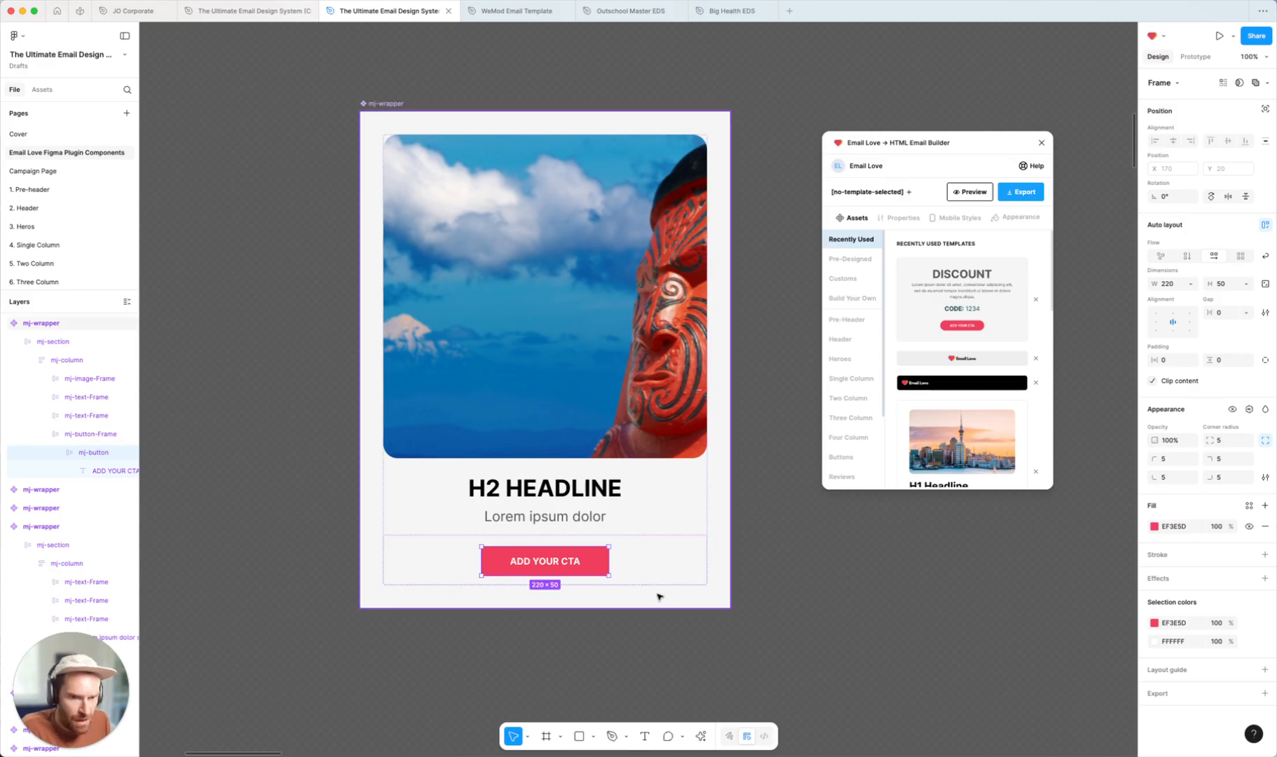
key(Escape)
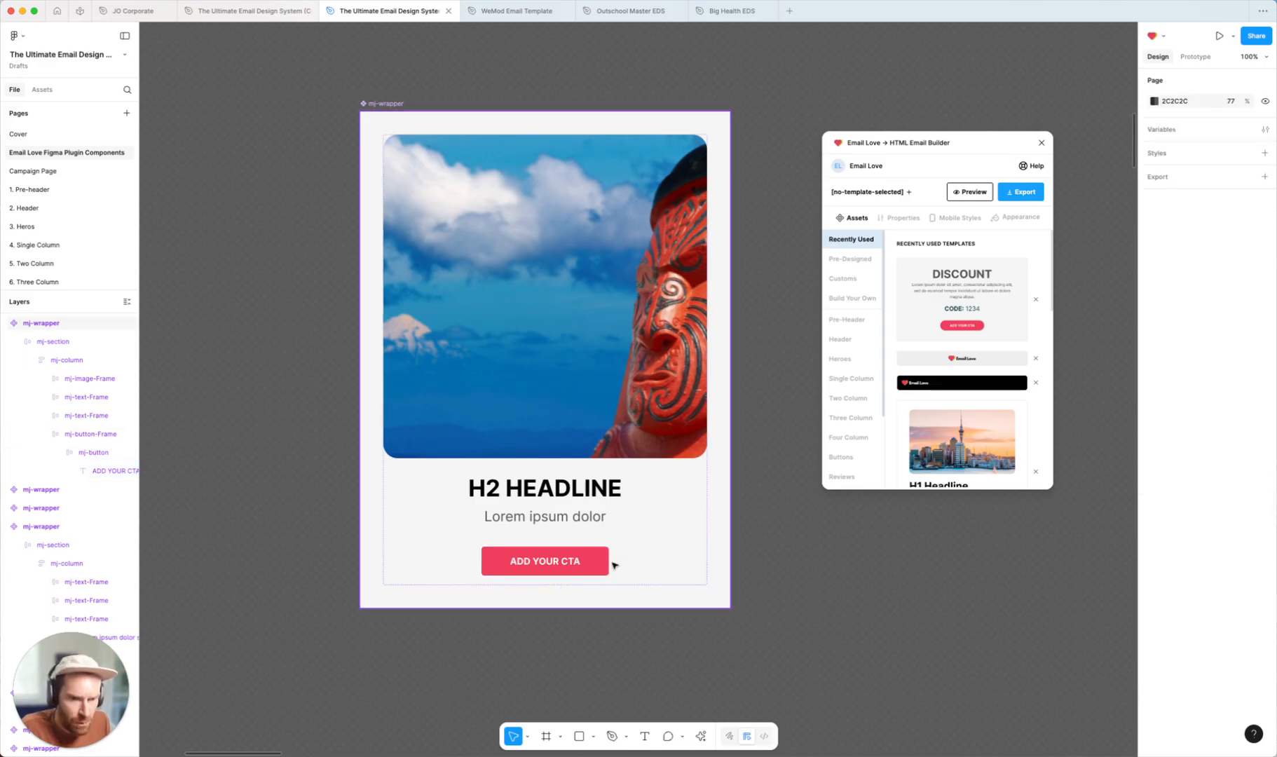
Set the CTA button's corner radius to 100 for a fully rounded pill shape
double_click(603, 558)
double_click(603, 558)
double_click(603, 558)
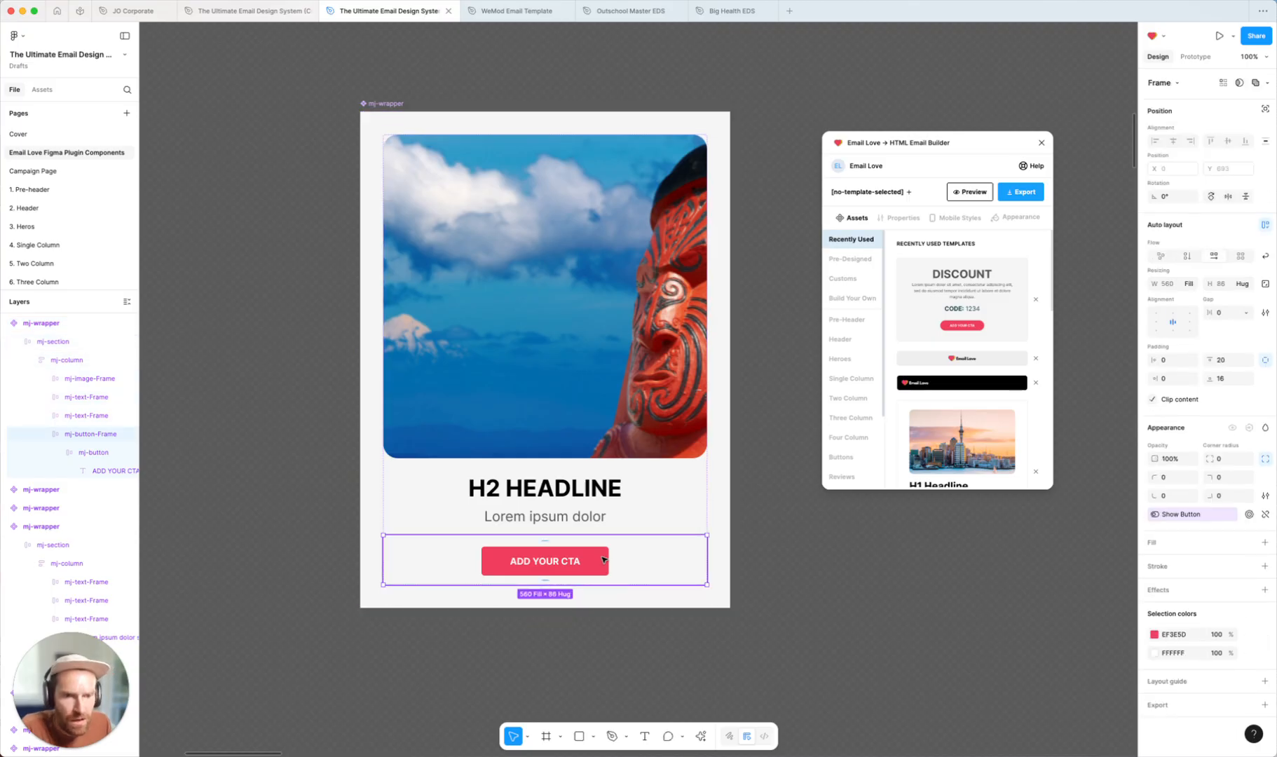
double_click(603, 559)
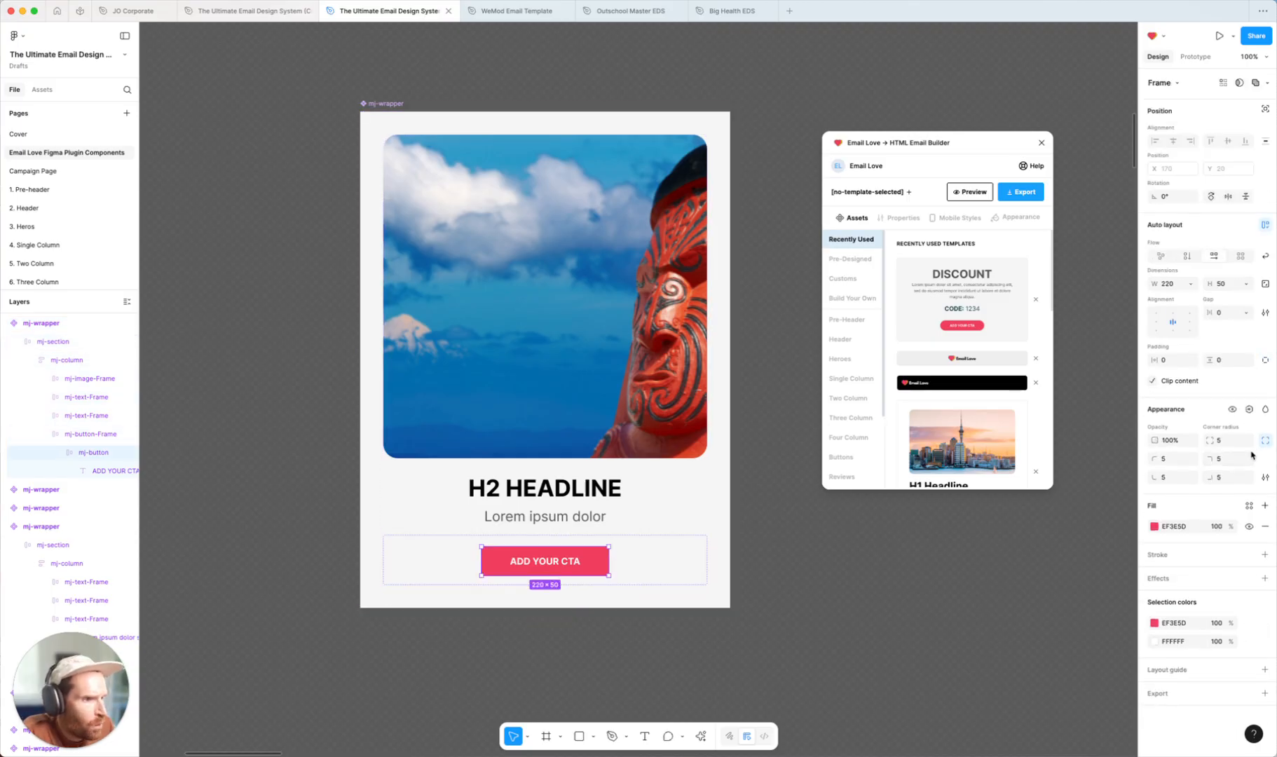
click(1225, 440)
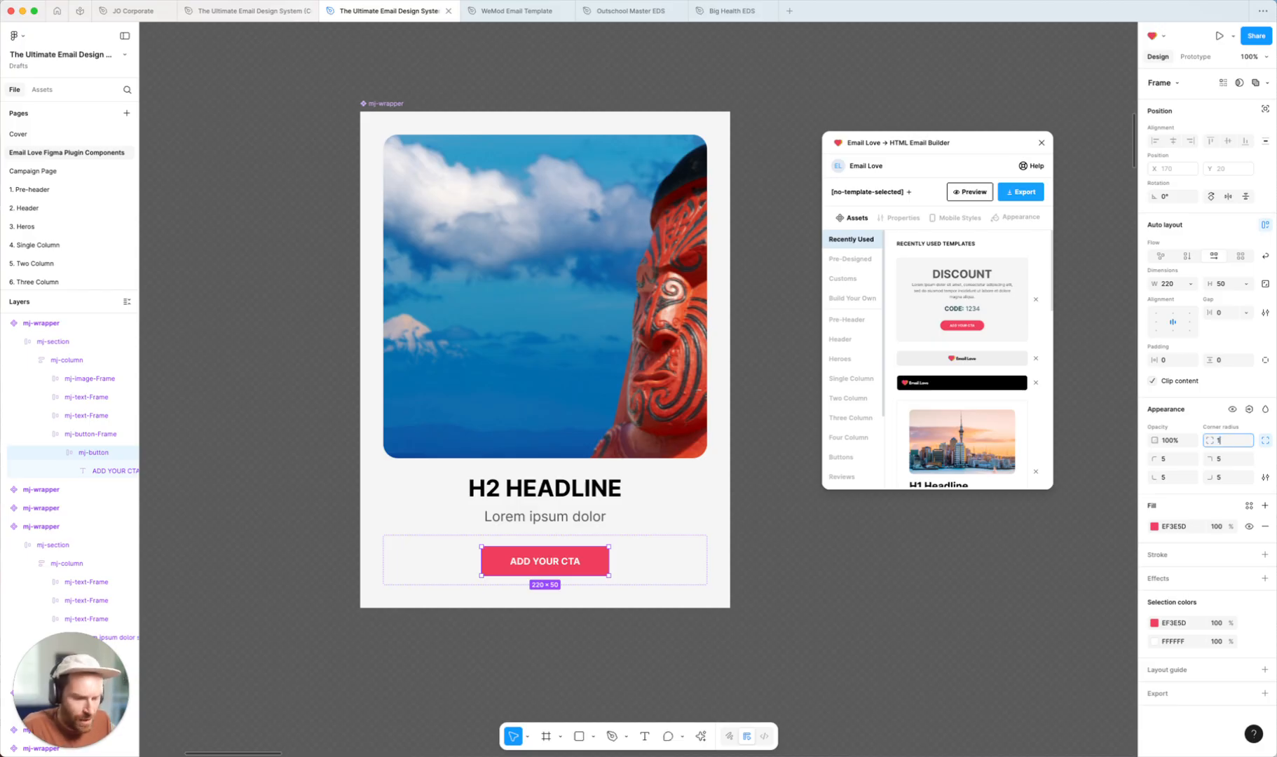
key(Return)
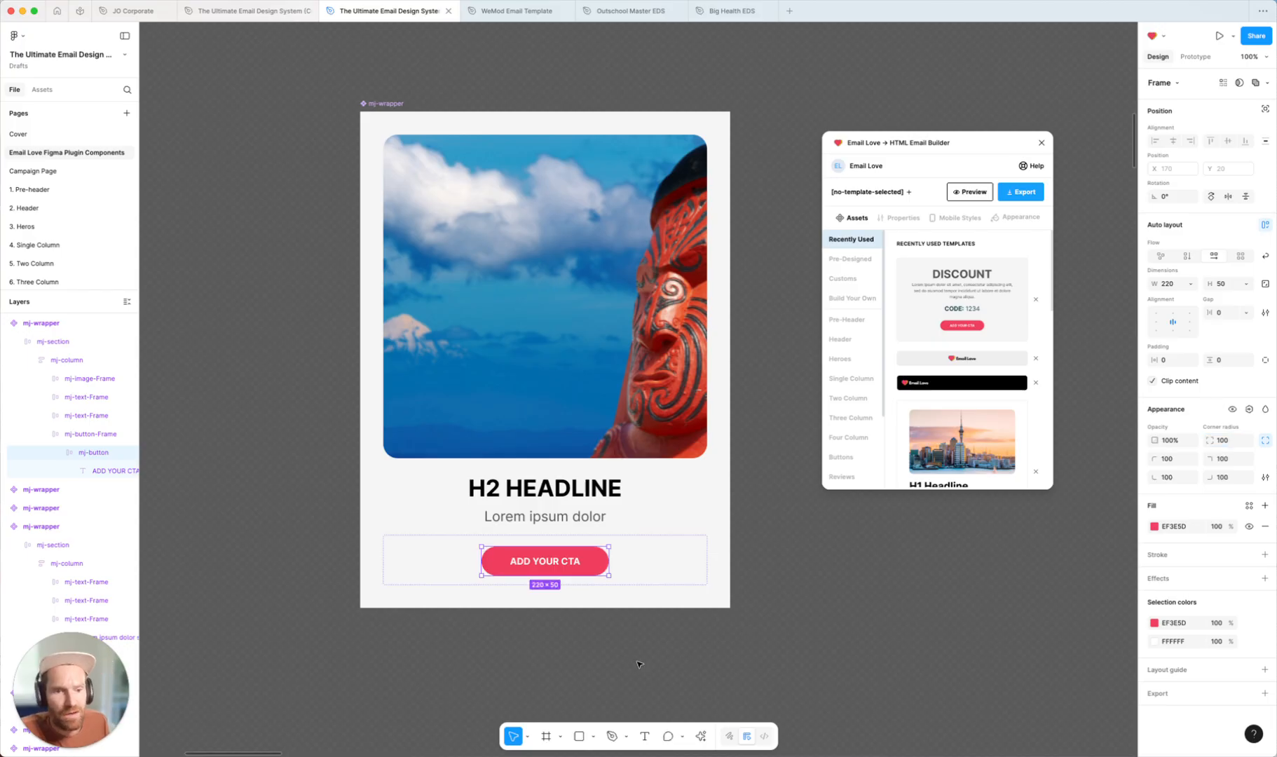
click(794, 541)
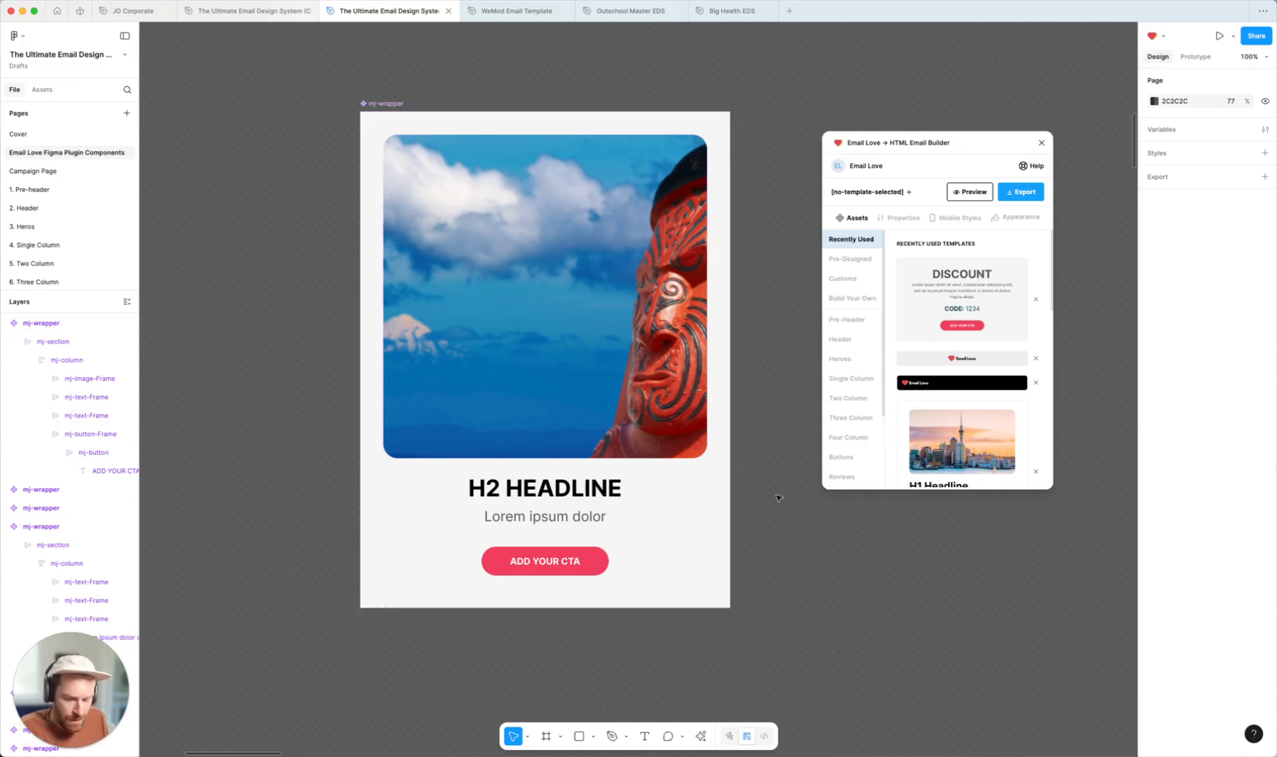
Move the dark hero card upward next to the image card
key(minus)
scroll(771, 505, down, 5)
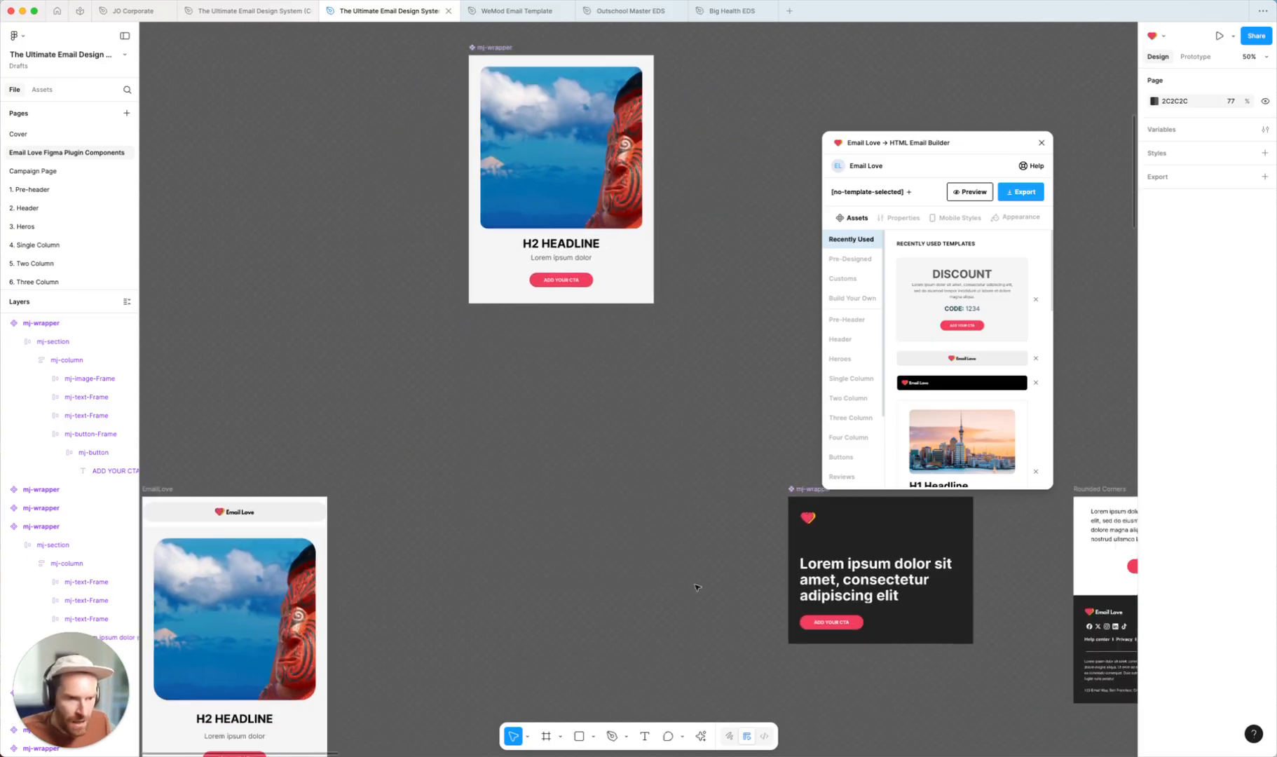
scroll(698, 588, right, 3)
click(610, 454)
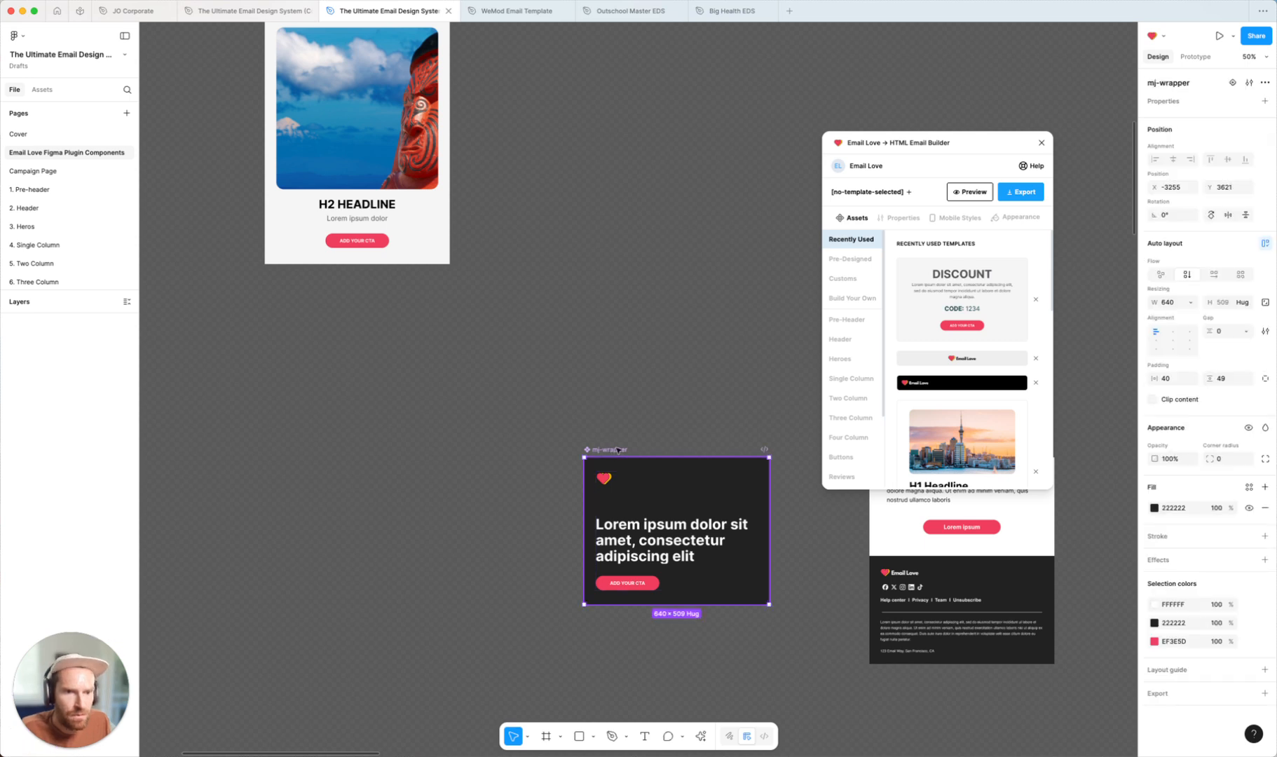
drag(631, 525, 637, 151)
scroll(640, 181, up, 2)
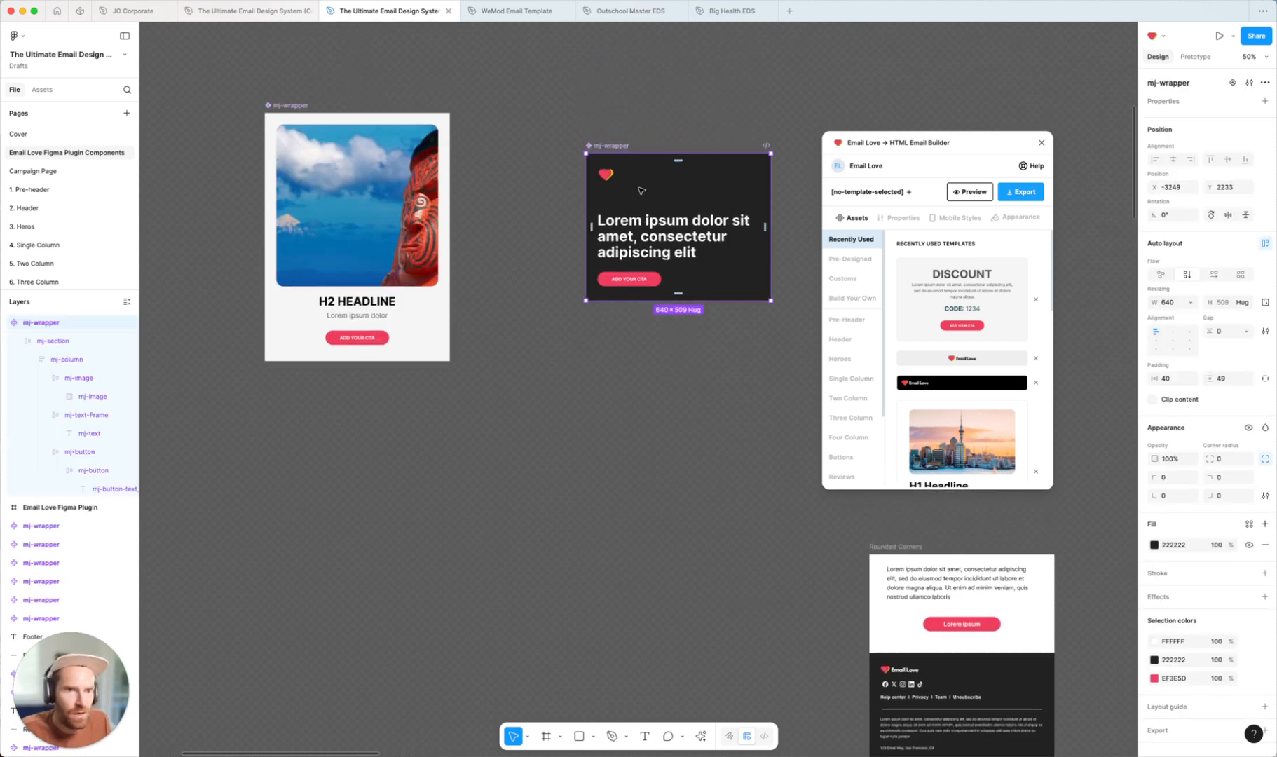
Set the dark hero card's corner radius to 50
scroll(635, 204, right, 2)
click(600, 420)
key(plus)
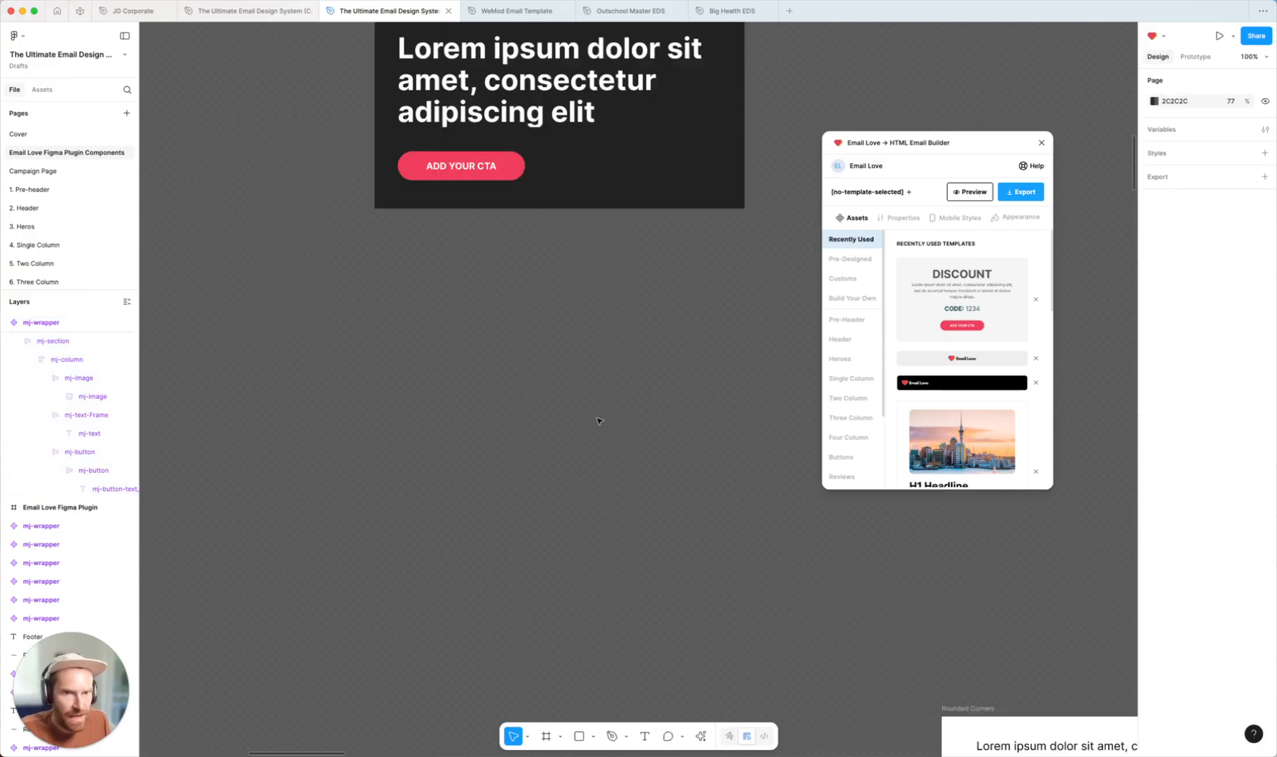
scroll(602, 423, up, 4)
scroll(601, 423, right, 2)
scroll(601, 423, left, 1)
click(294, 187)
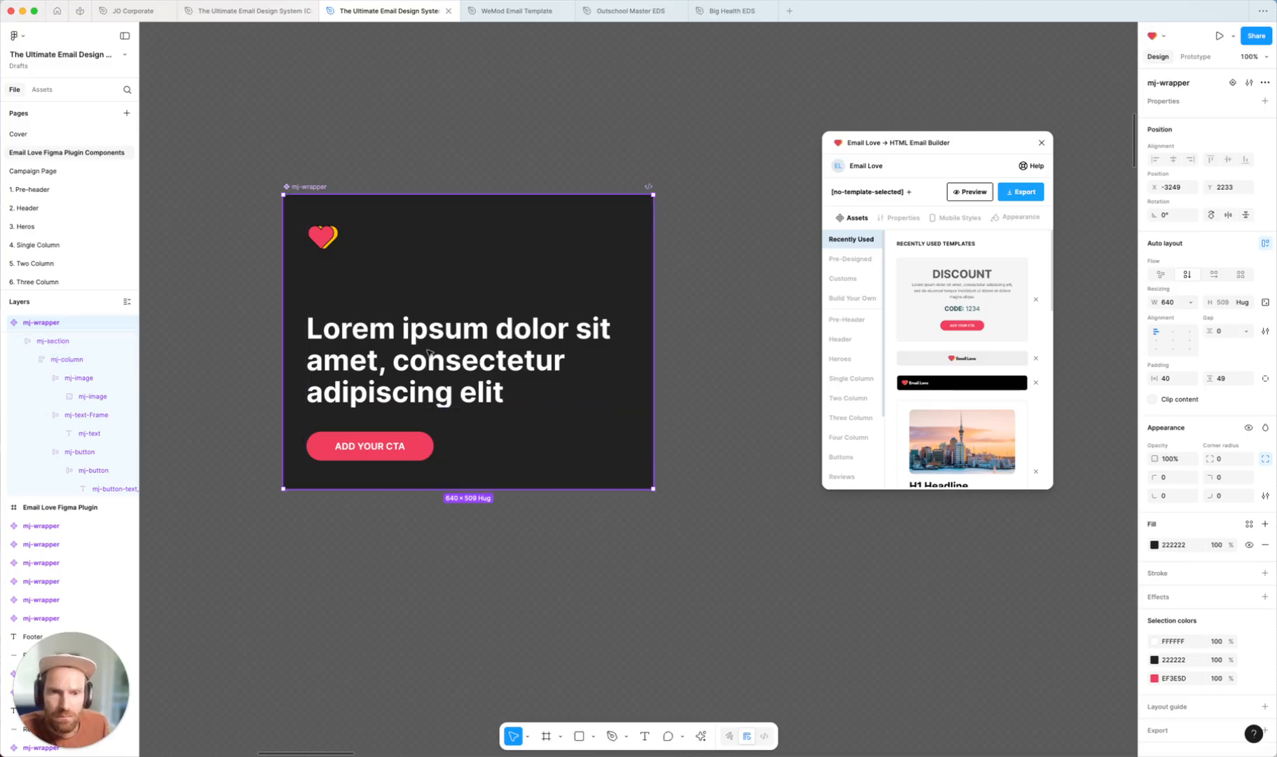
scroll(435, 348, left, 2)
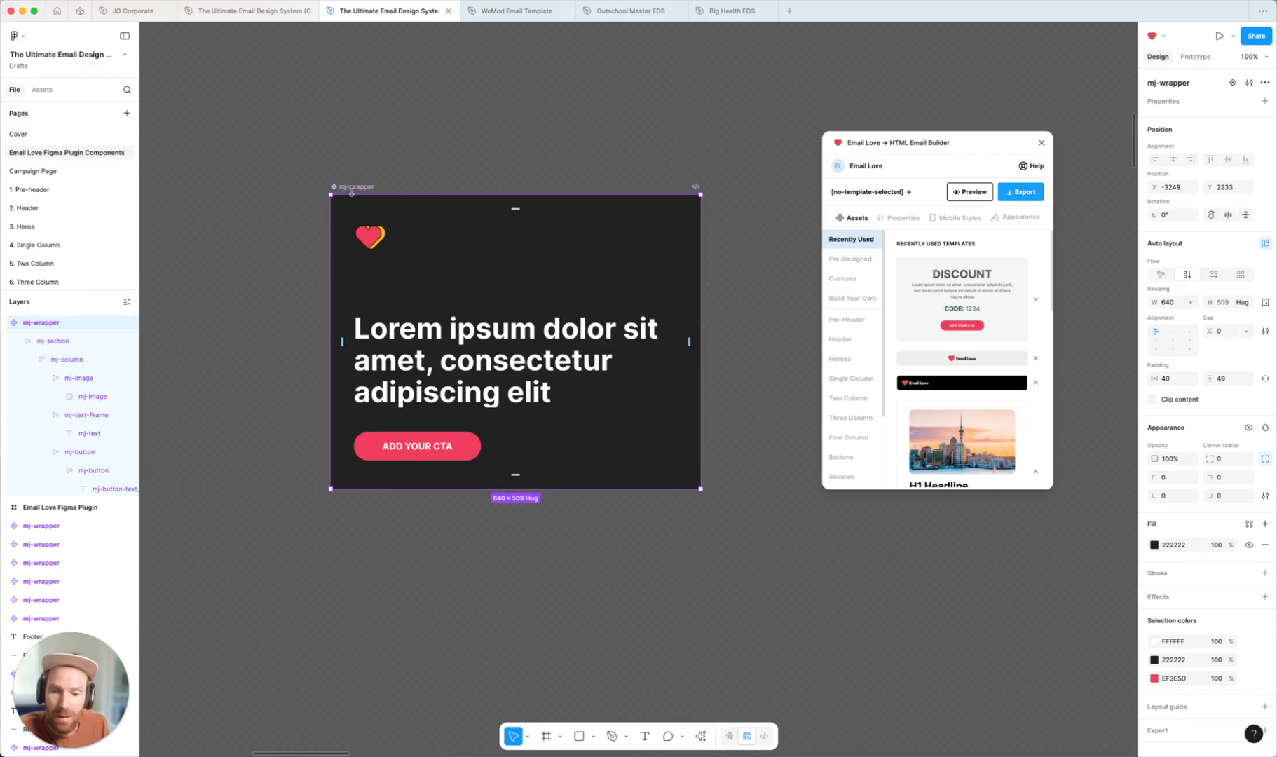
click(1230, 463)
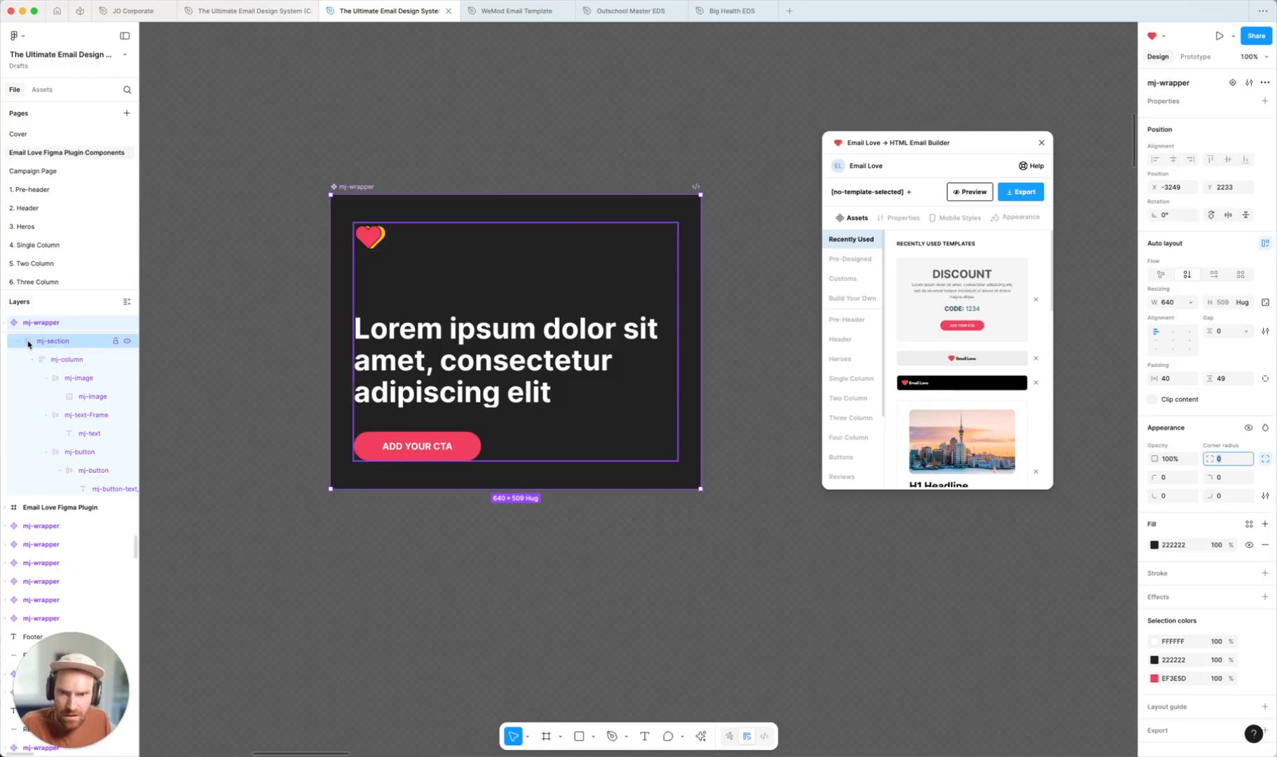
text(0)
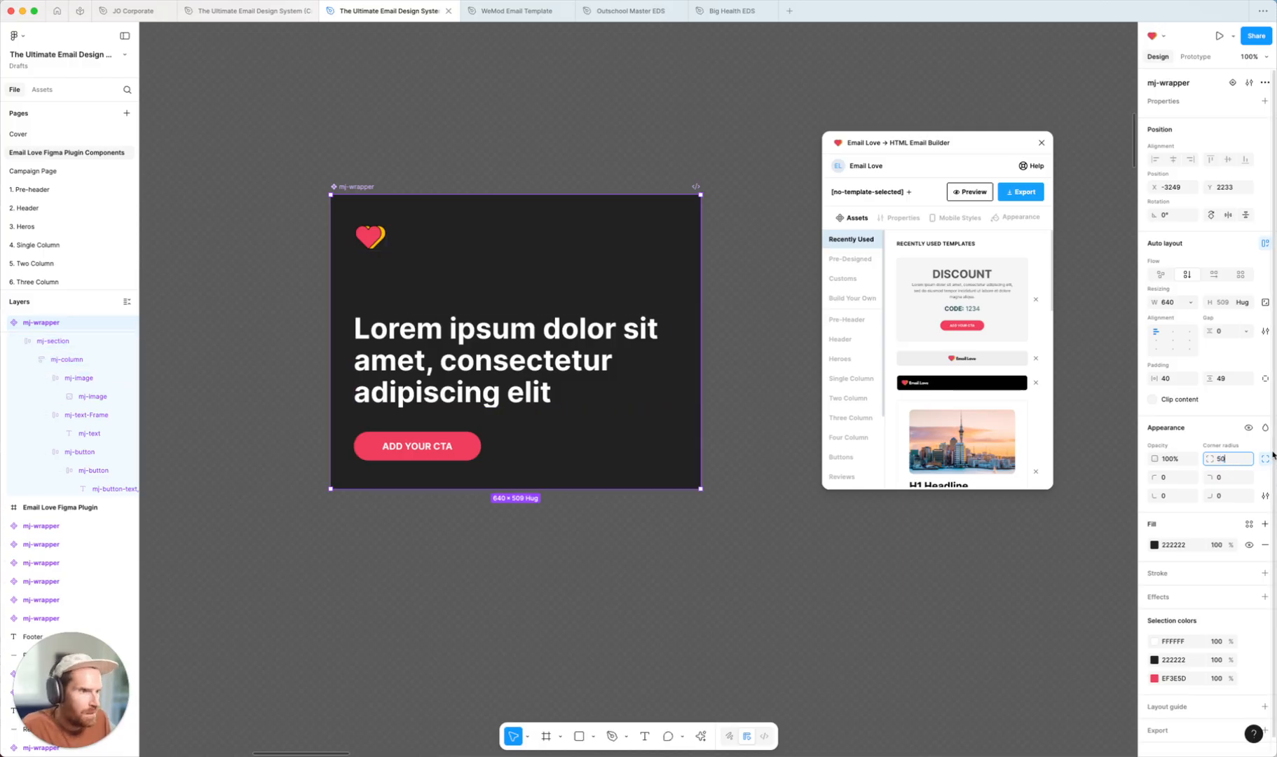
key(Return)
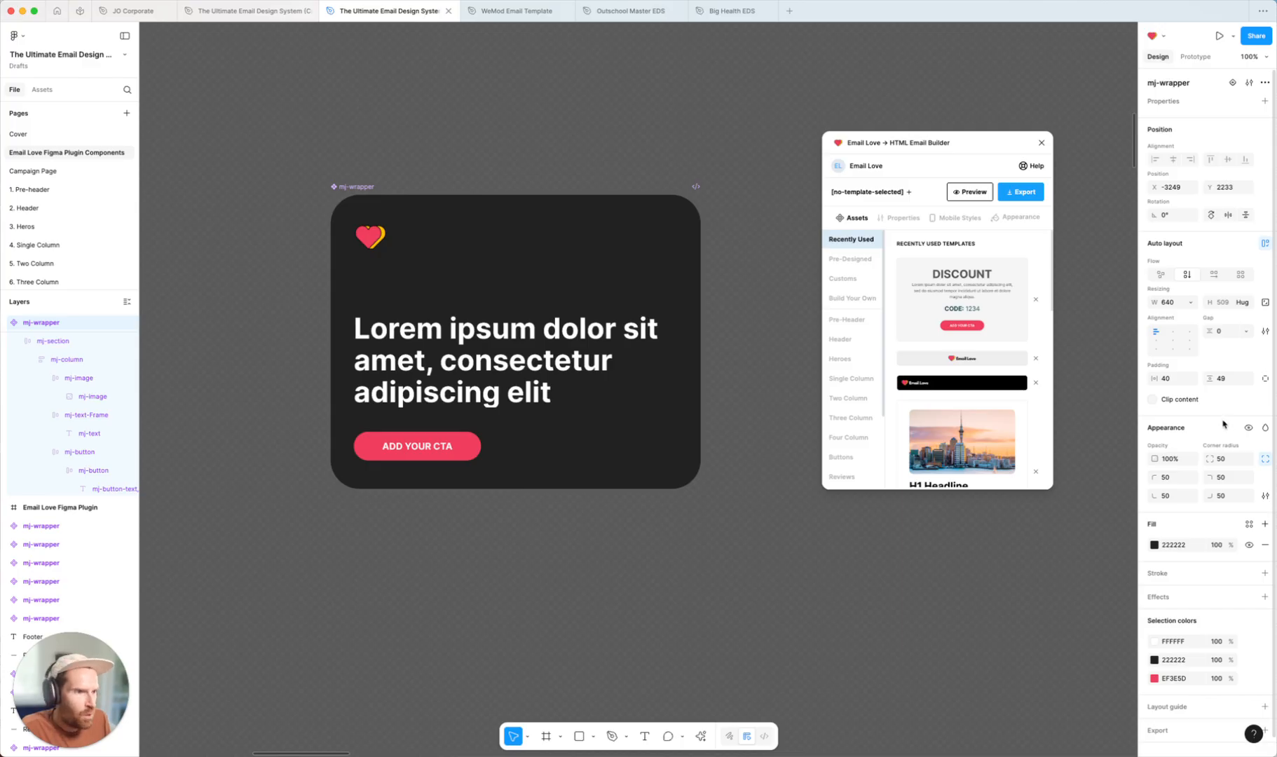
Inspect the dark hero card instance inside the EmailLove template to check its rounded corners
click(710, 246)
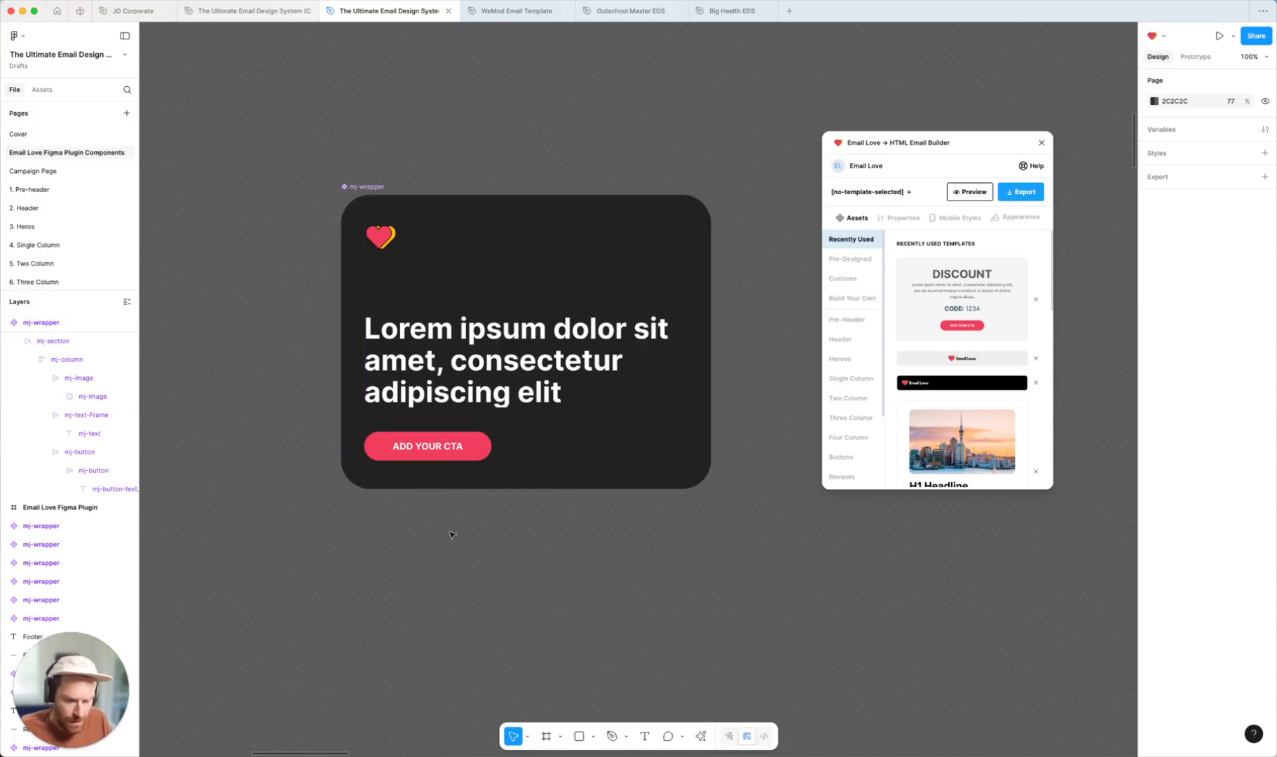
key(minus)
scroll(466, 531, down, 5)
scroll(539, 540, left, 4)
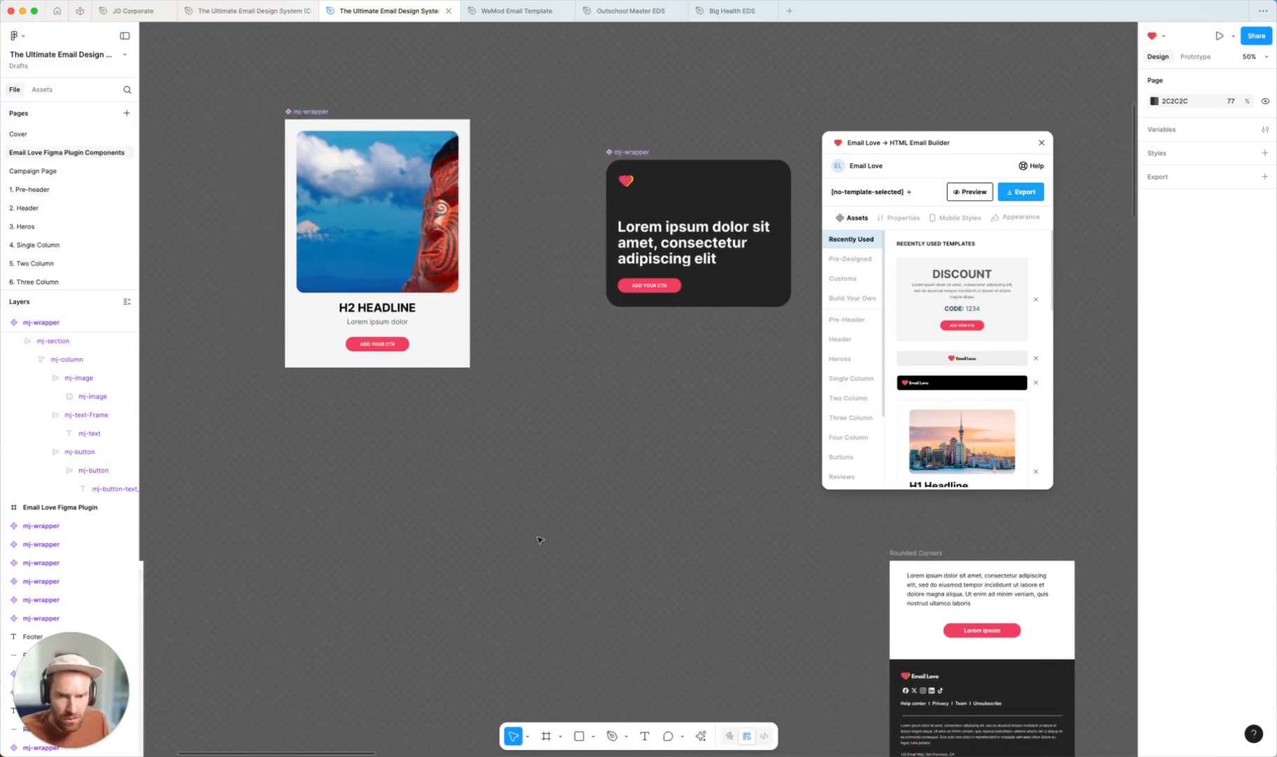
scroll(539, 540, left, 5)
scroll(518, 505, down, 6)
click(501, 463)
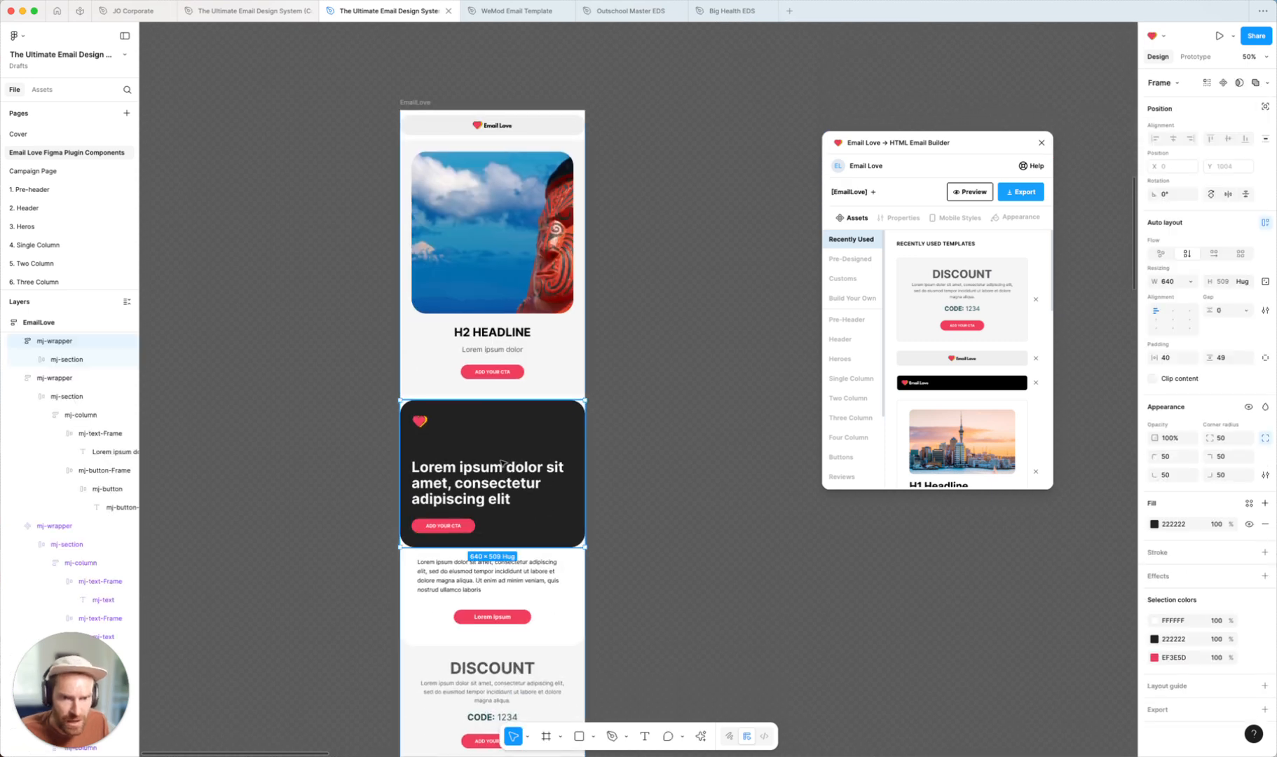
scroll(507, 455, down, 2)
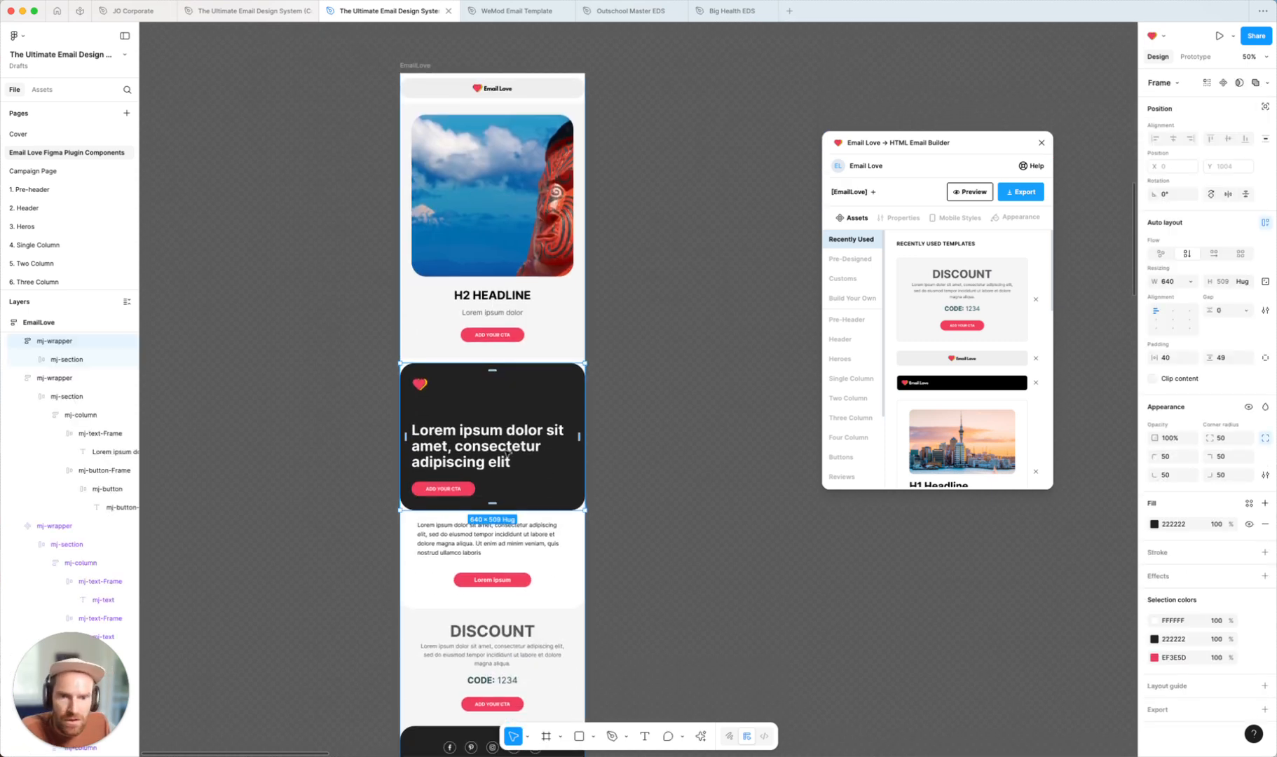
click(679, 430)
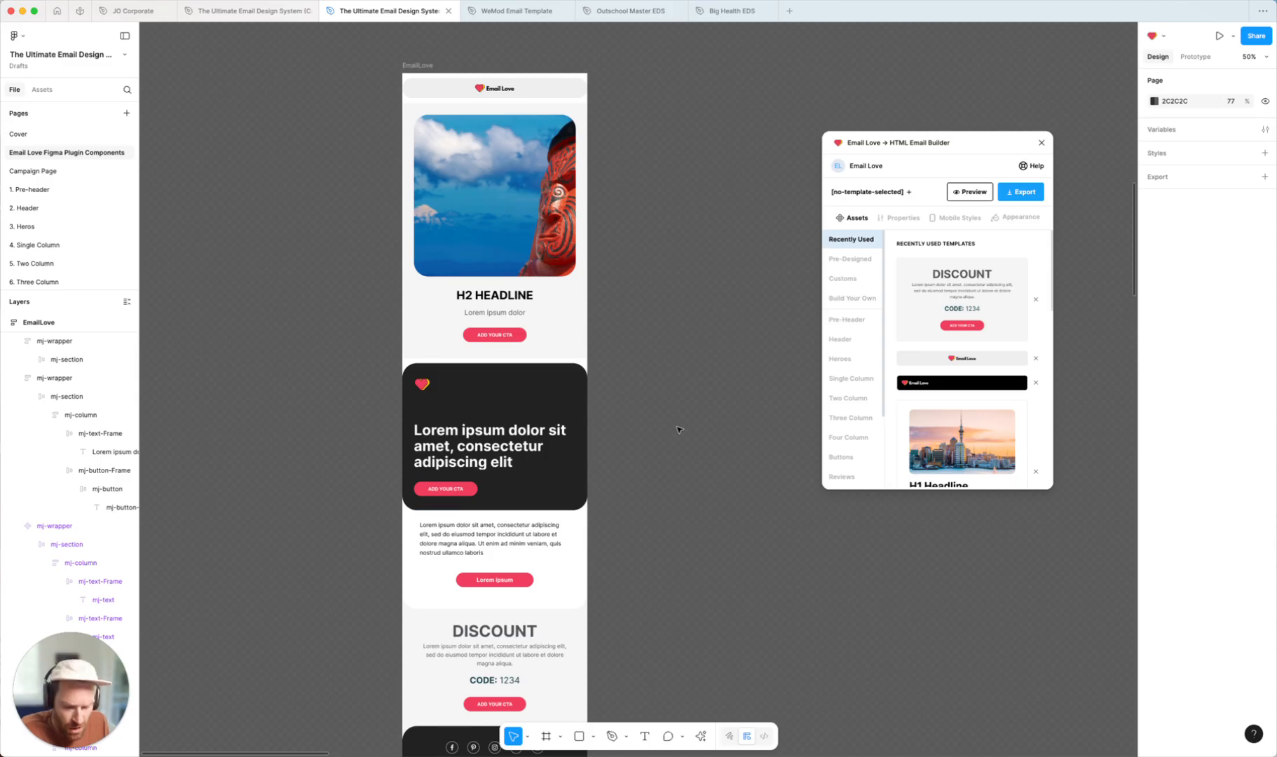
key(shift+0)
scroll(715, 425, left, 2)
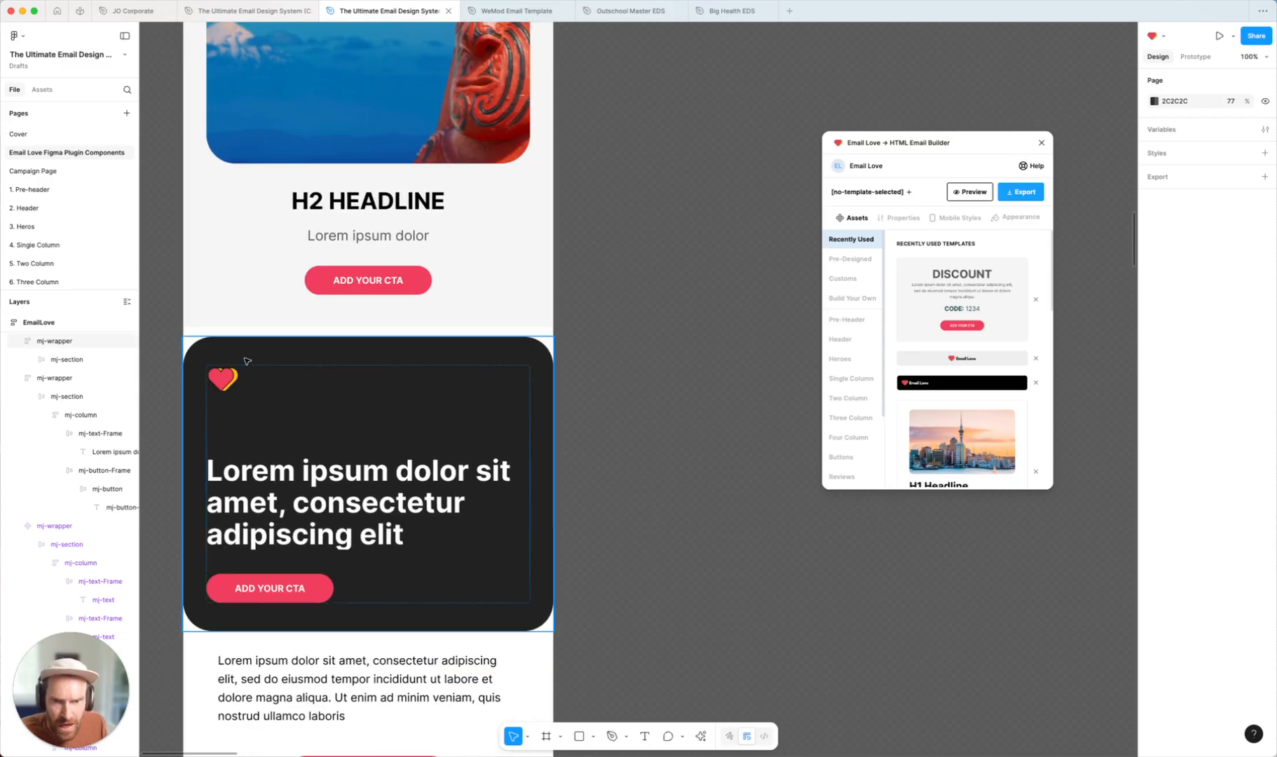
click(514, 444)
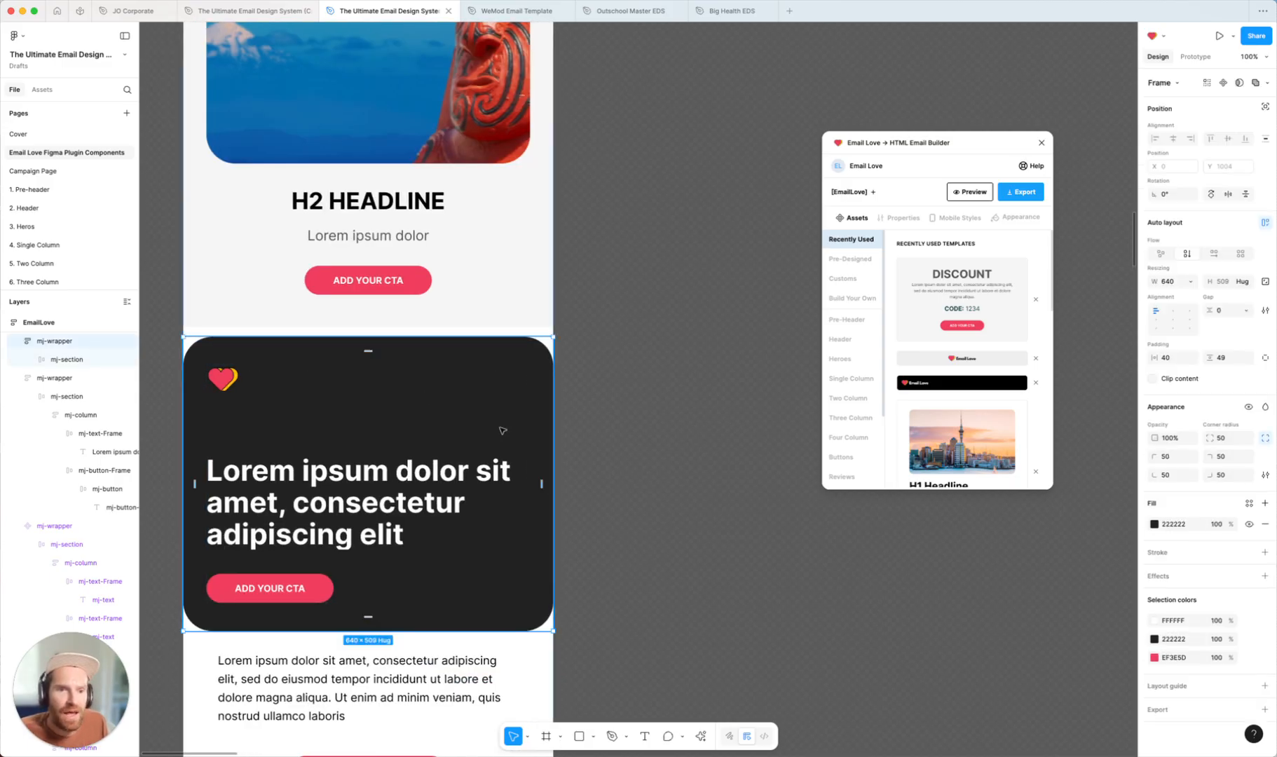
click(645, 422)
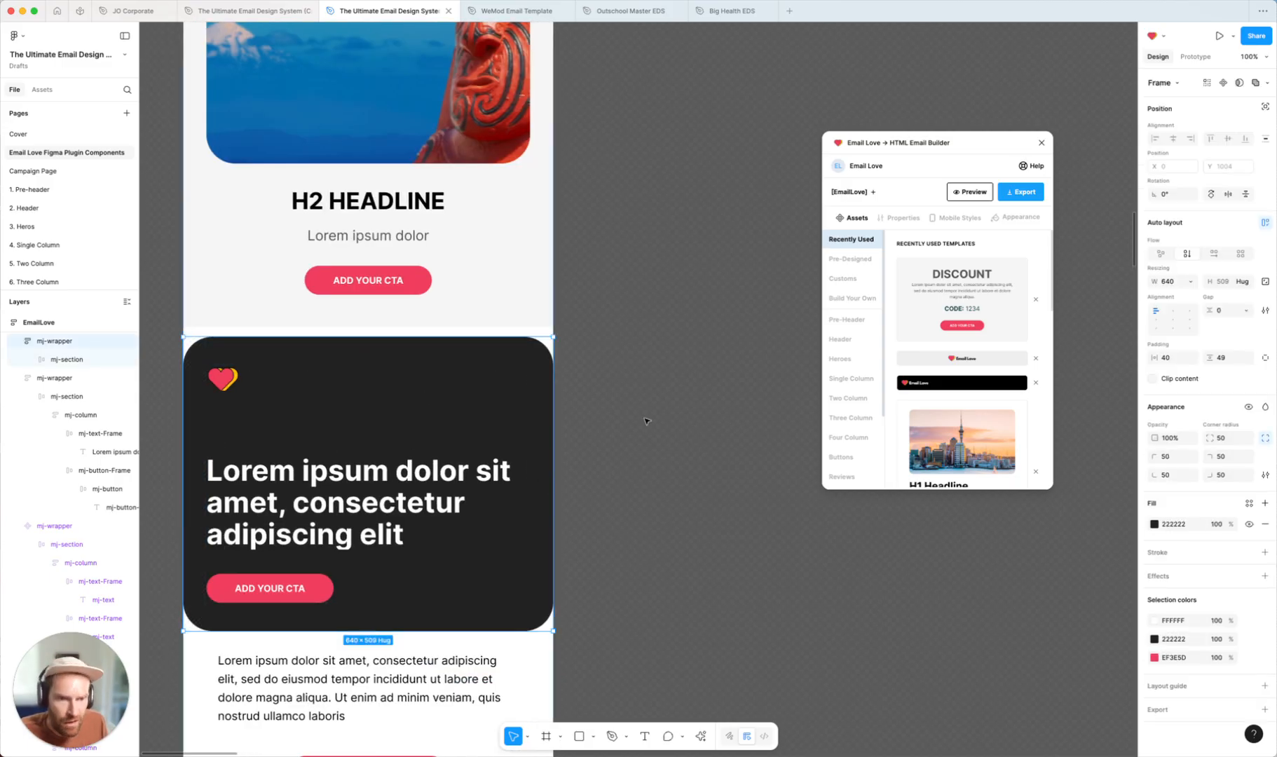
key(minus)
scroll(677, 380, up, 7)
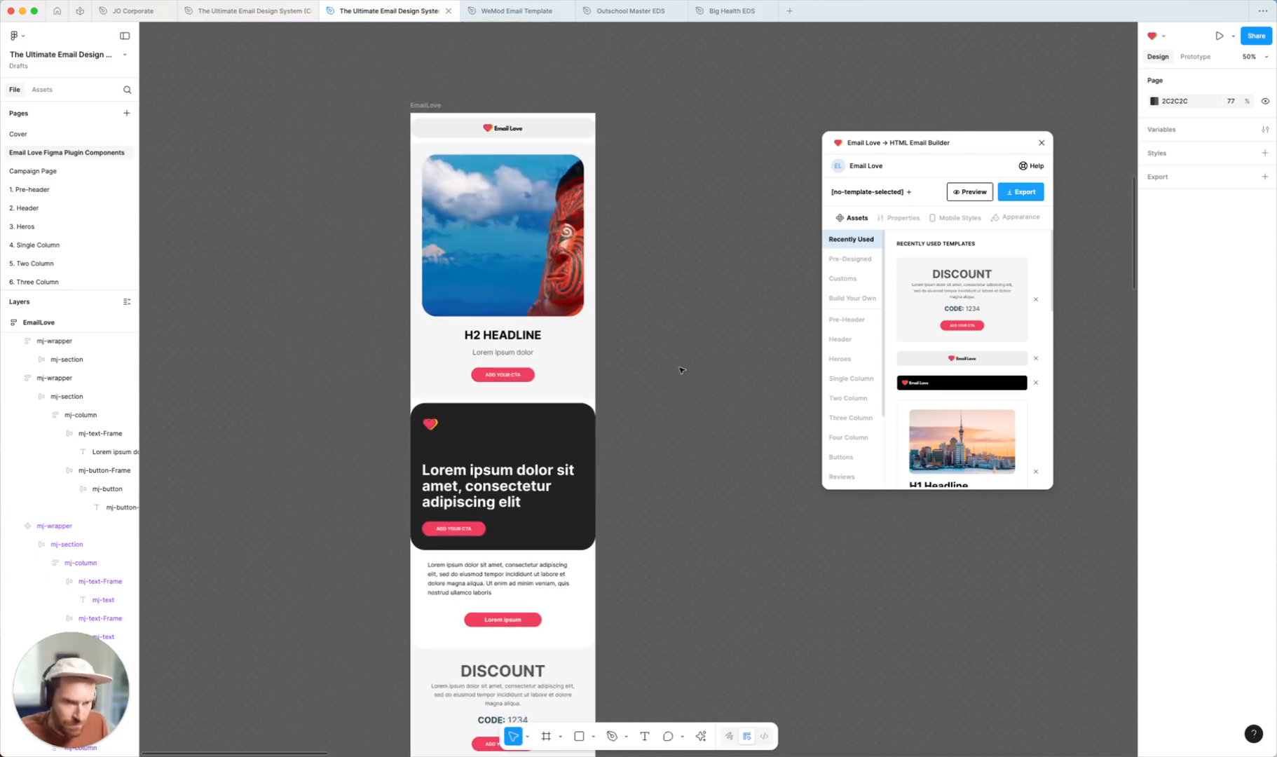
scroll(679, 375, right, 5)
scroll(681, 370, right, 5)
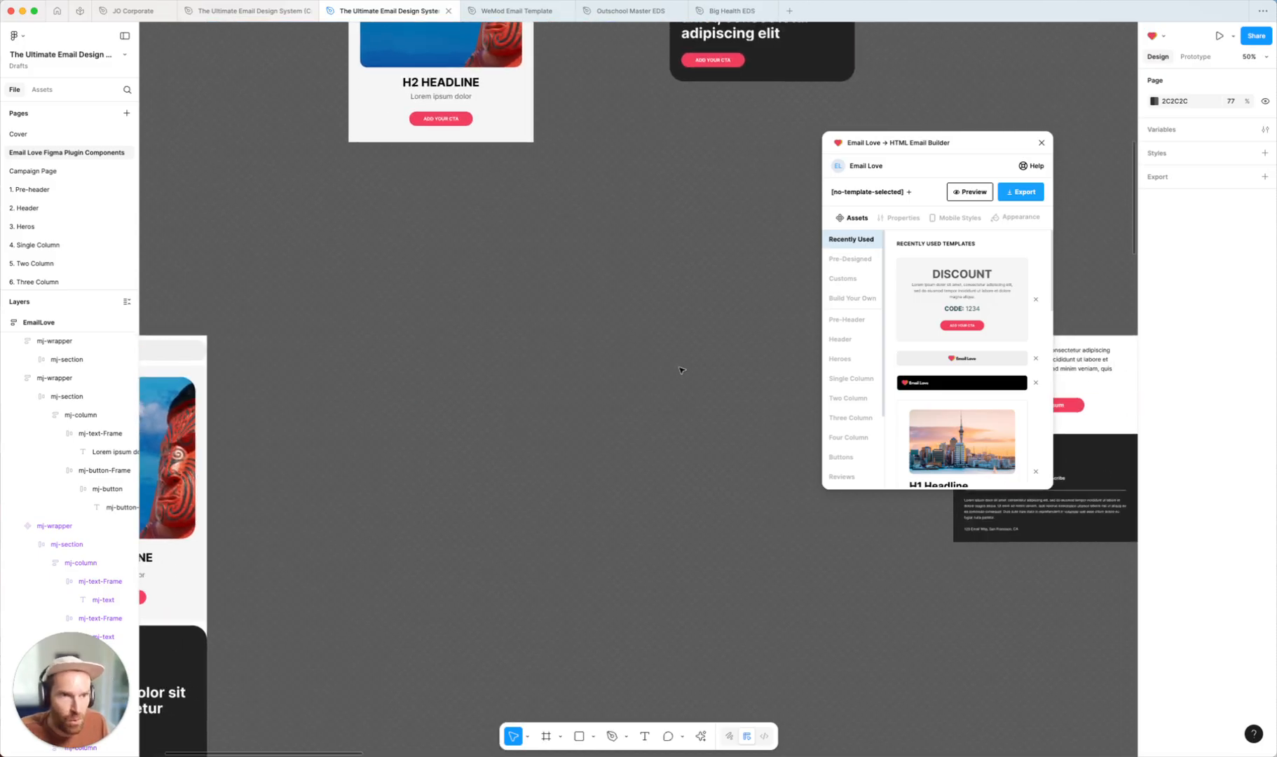
scroll(680, 372, up, 4)
scroll(639, 378, up, 2)
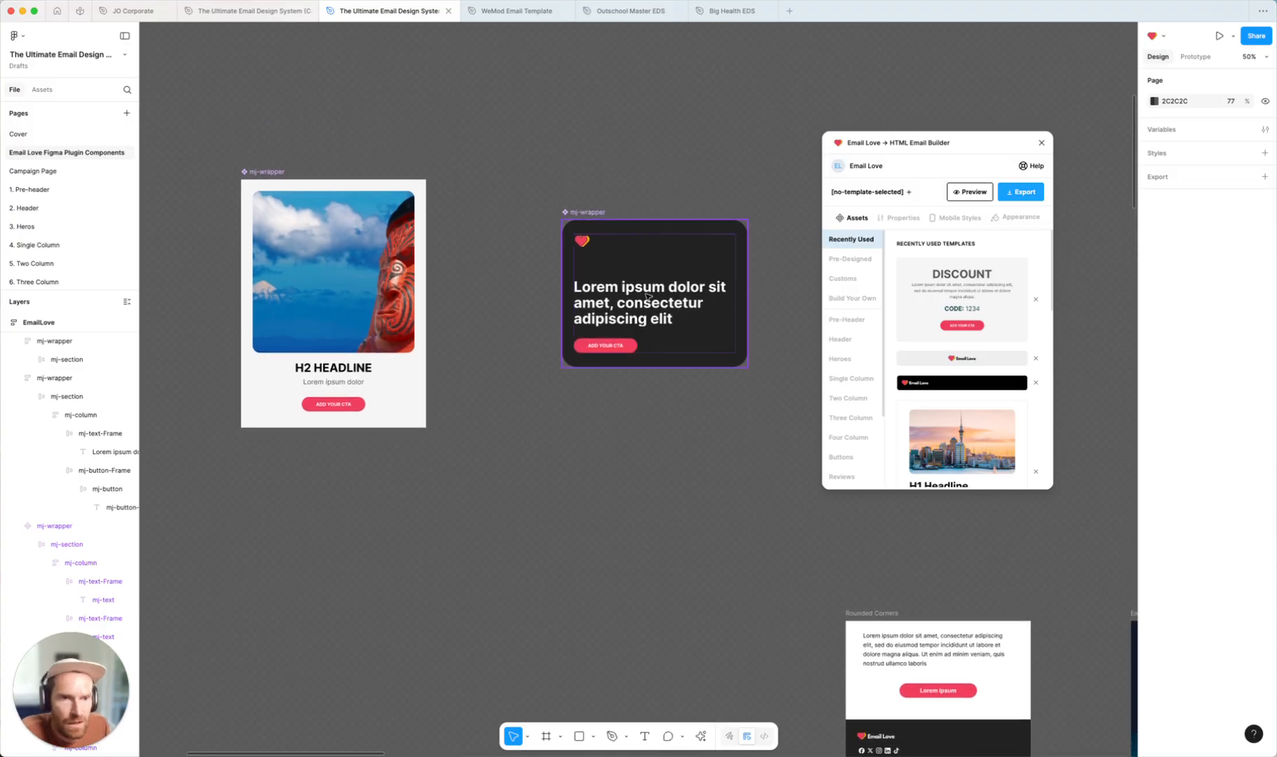
Move the Rounded Corners email frame up beside the dark hero card
click(573, 221)
scroll(575, 221, right, 1)
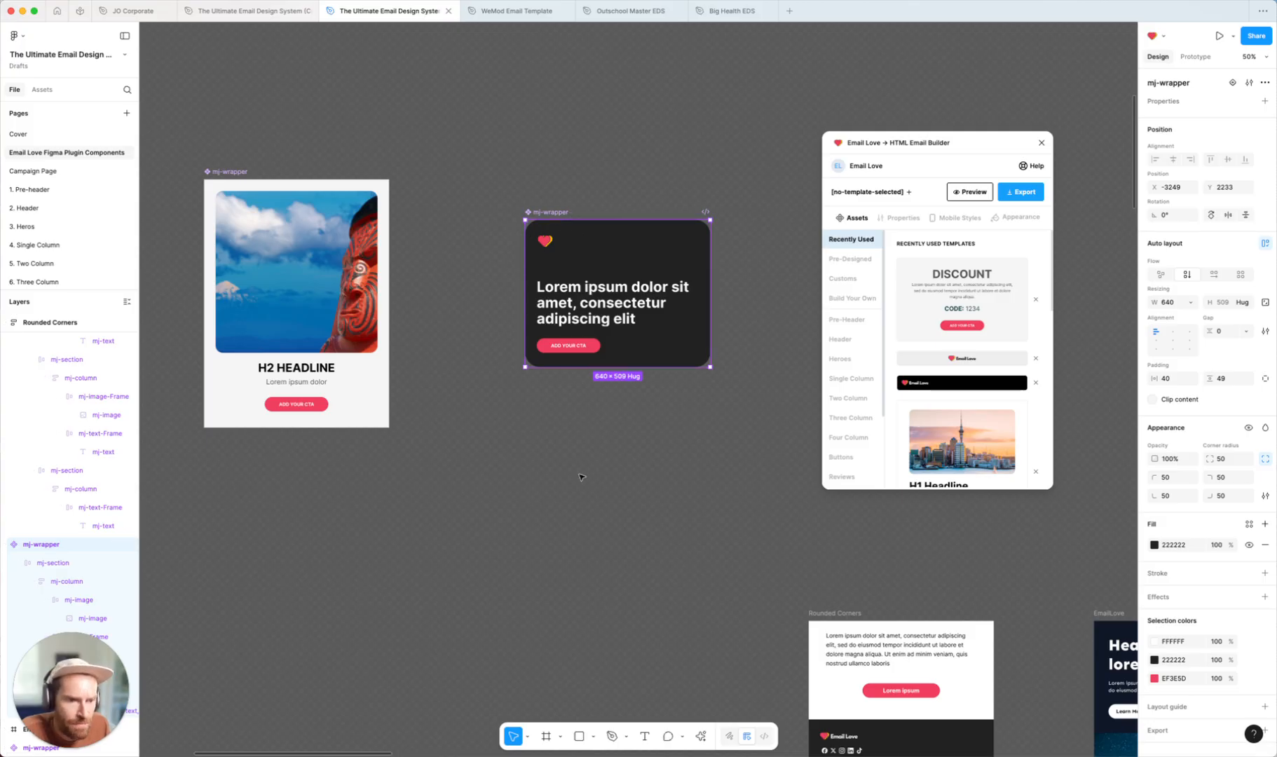
scroll(581, 477, down, 3)
scroll(581, 477, right, 5)
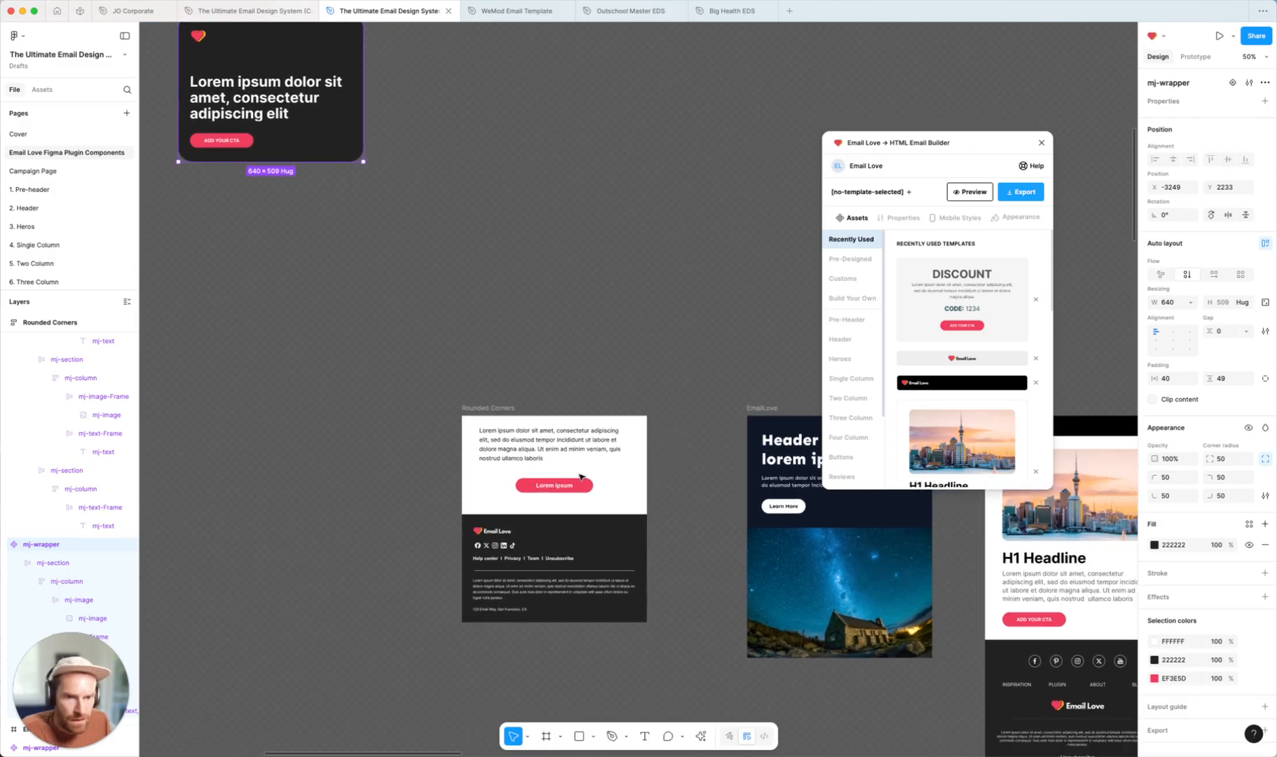
drag(485, 409, 495, 184)
click(489, 510)
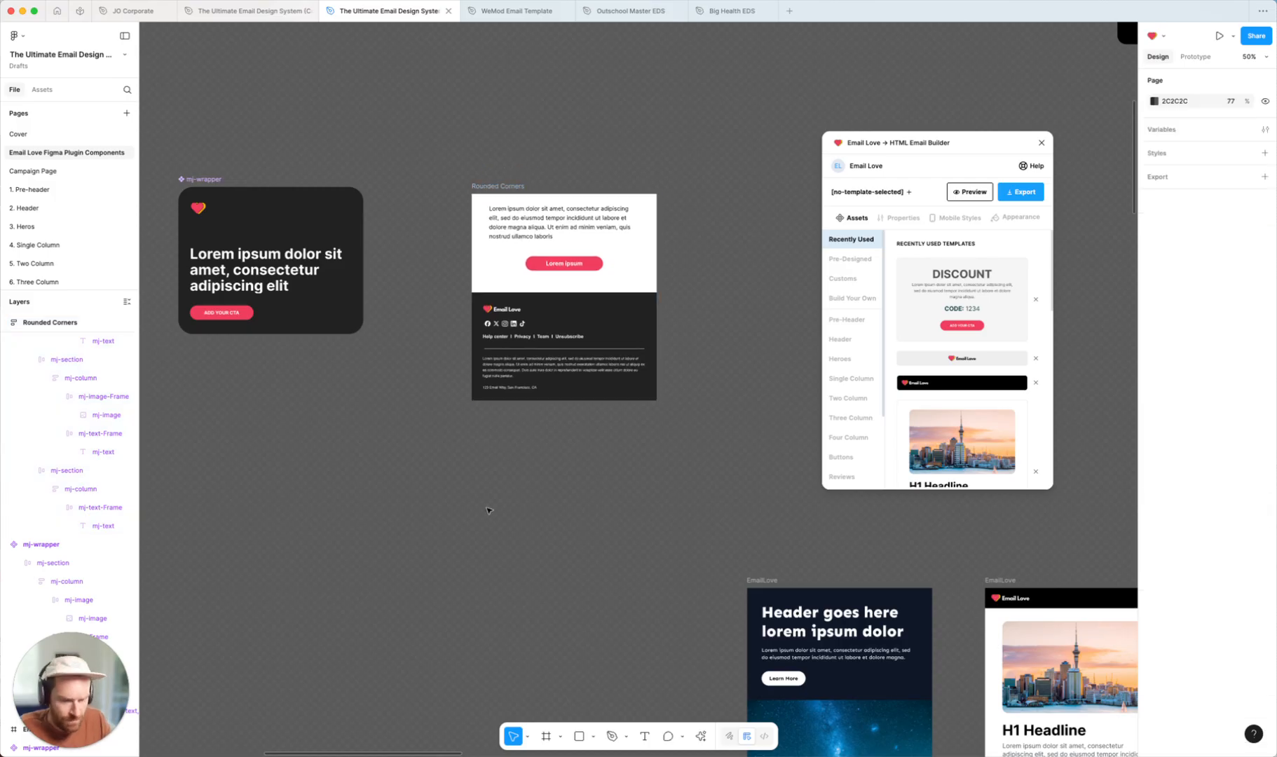
Set the bottom-left and bottom-right corner radii of the white content section in Rounded Corners to 25
scroll(489, 510, up, 5)
scroll(489, 512, up, 6)
scroll(489, 512, left, 2)
scroll(489, 511, down, 1)
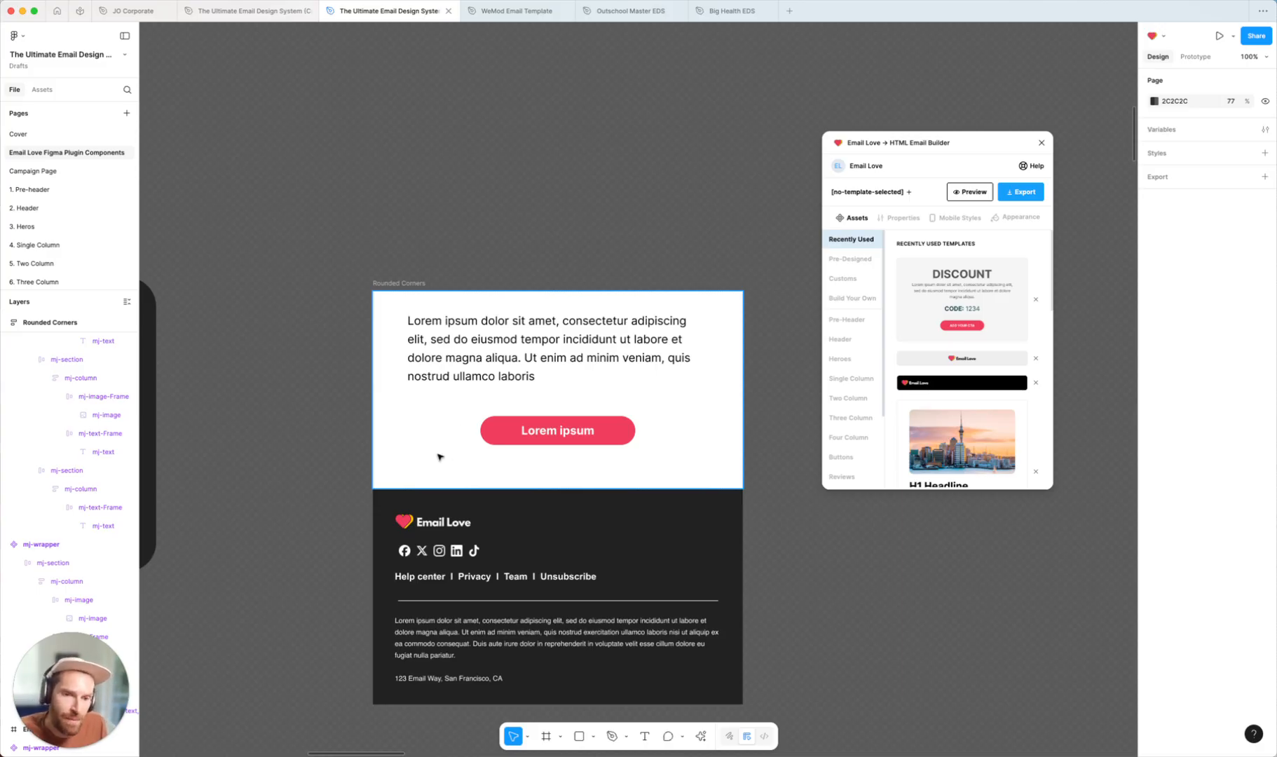
click(502, 536)
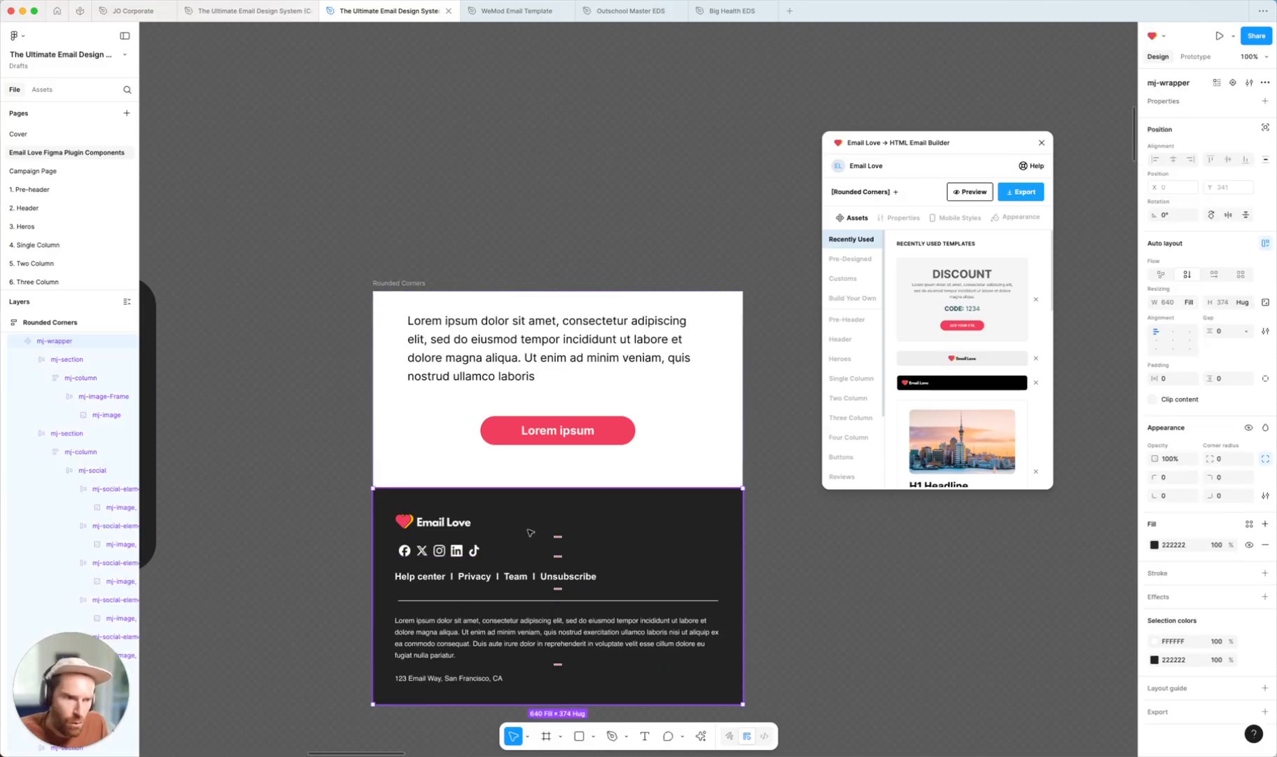
click(1176, 546)
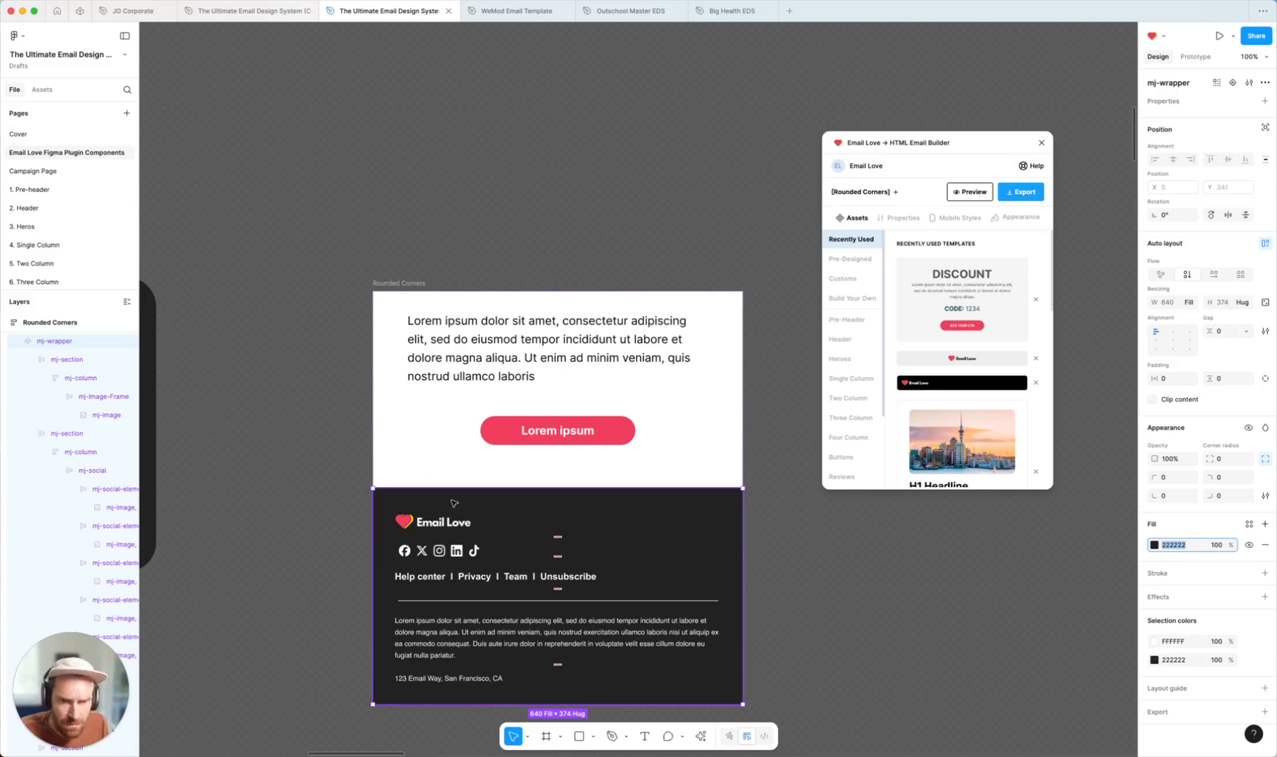
click(417, 466)
click(41, 363)
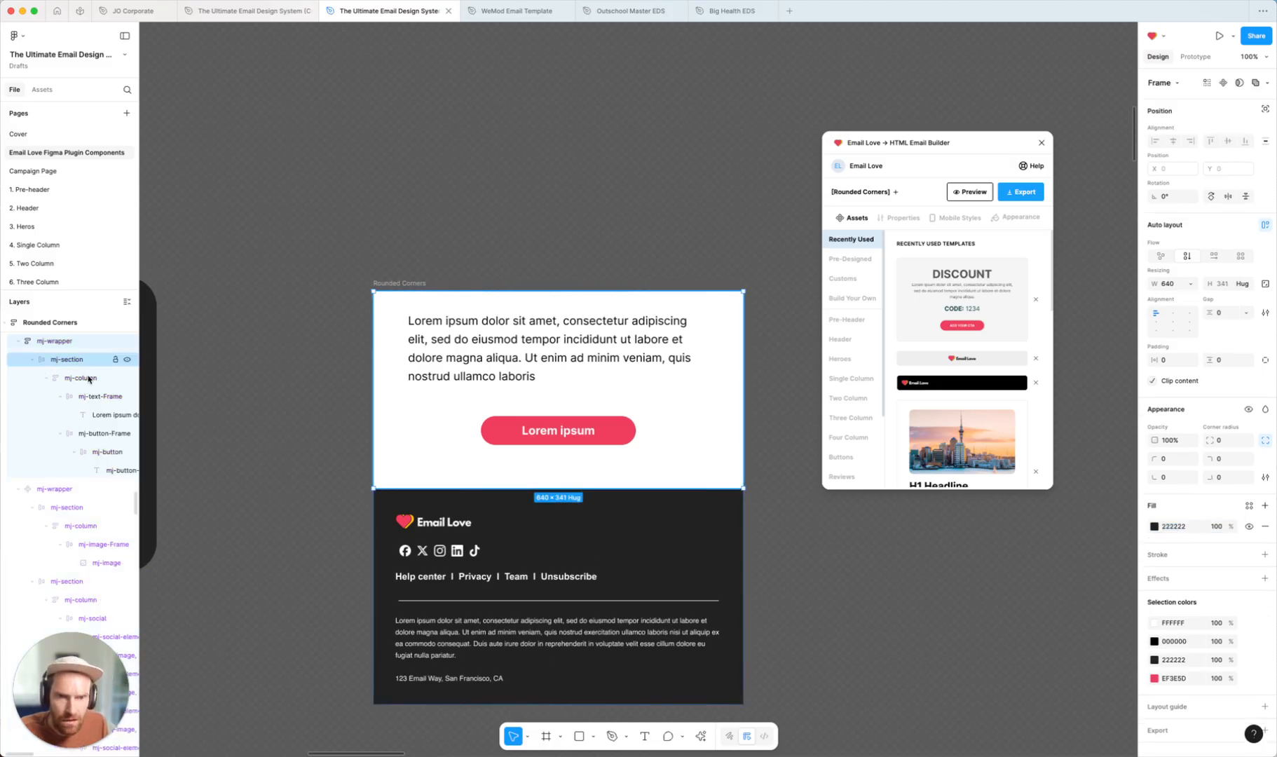
click(31, 378)
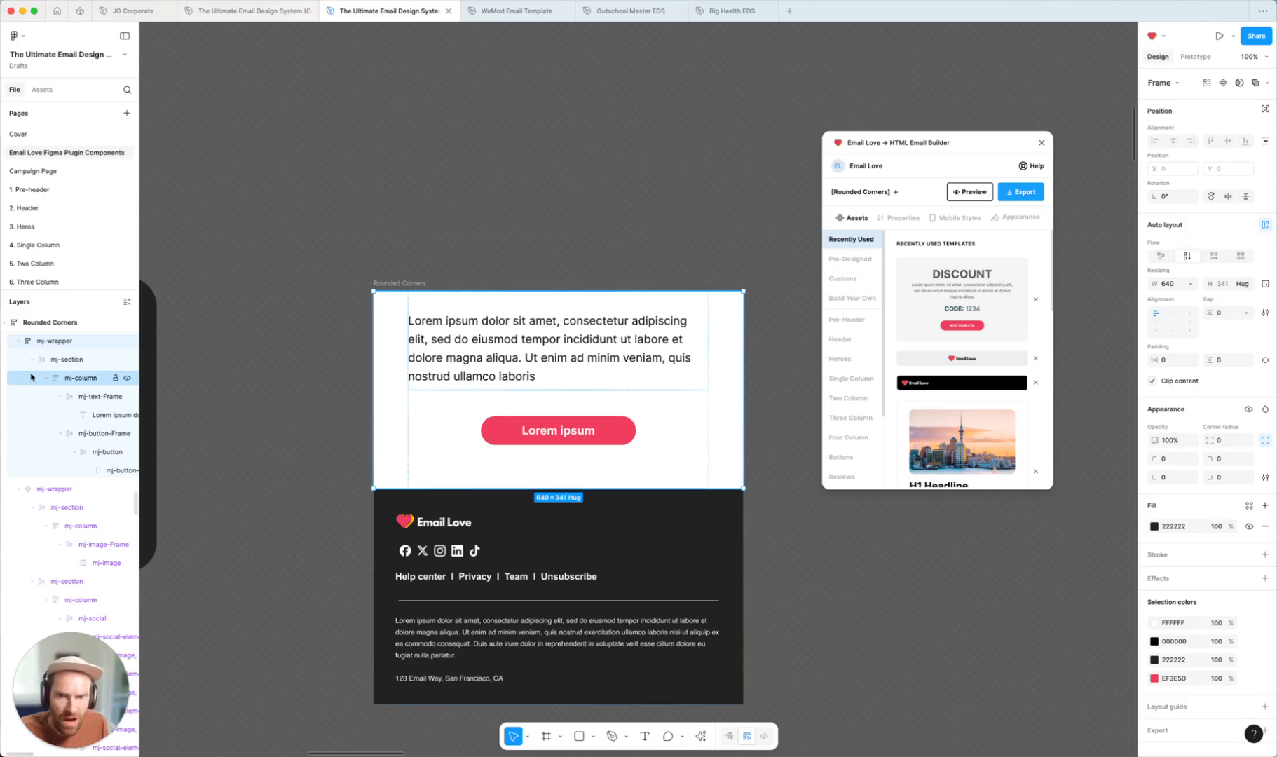
click(51, 363)
click(57, 365)
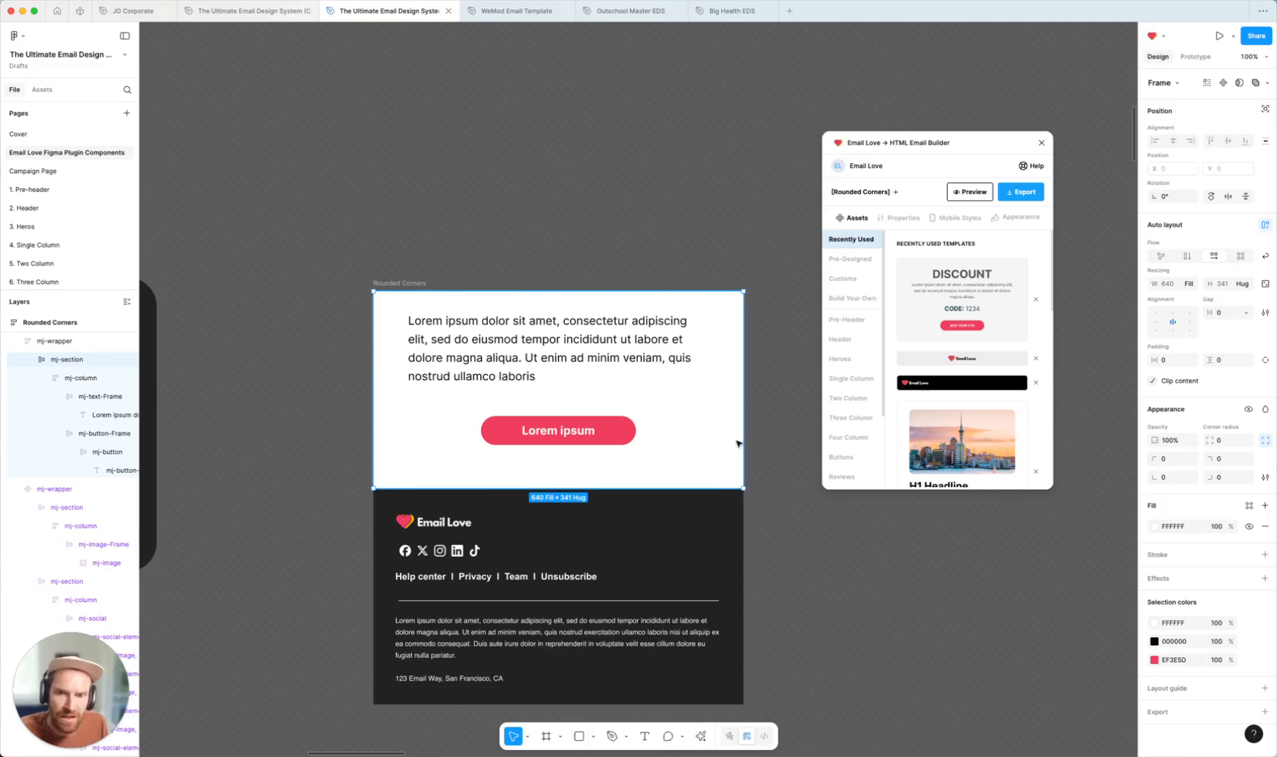
click(1176, 478)
text(2)
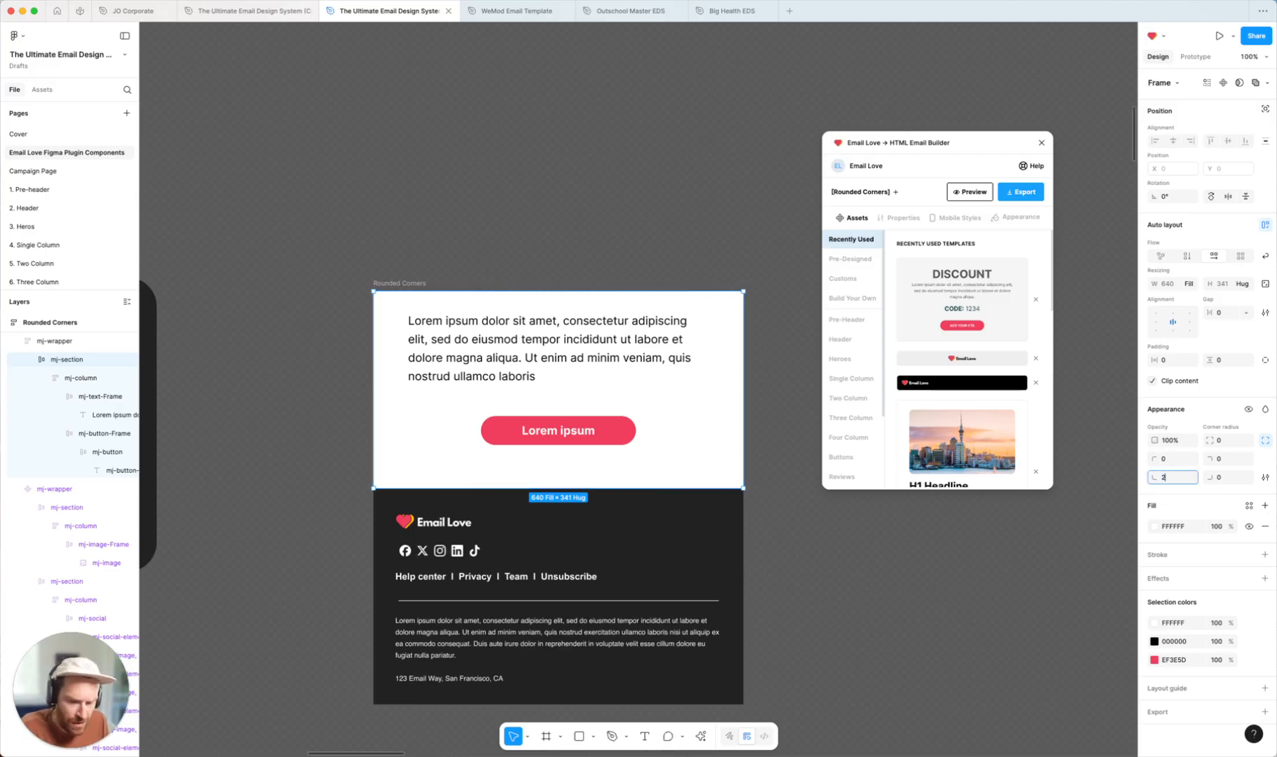
text(5)
key(Tab)
text(25)
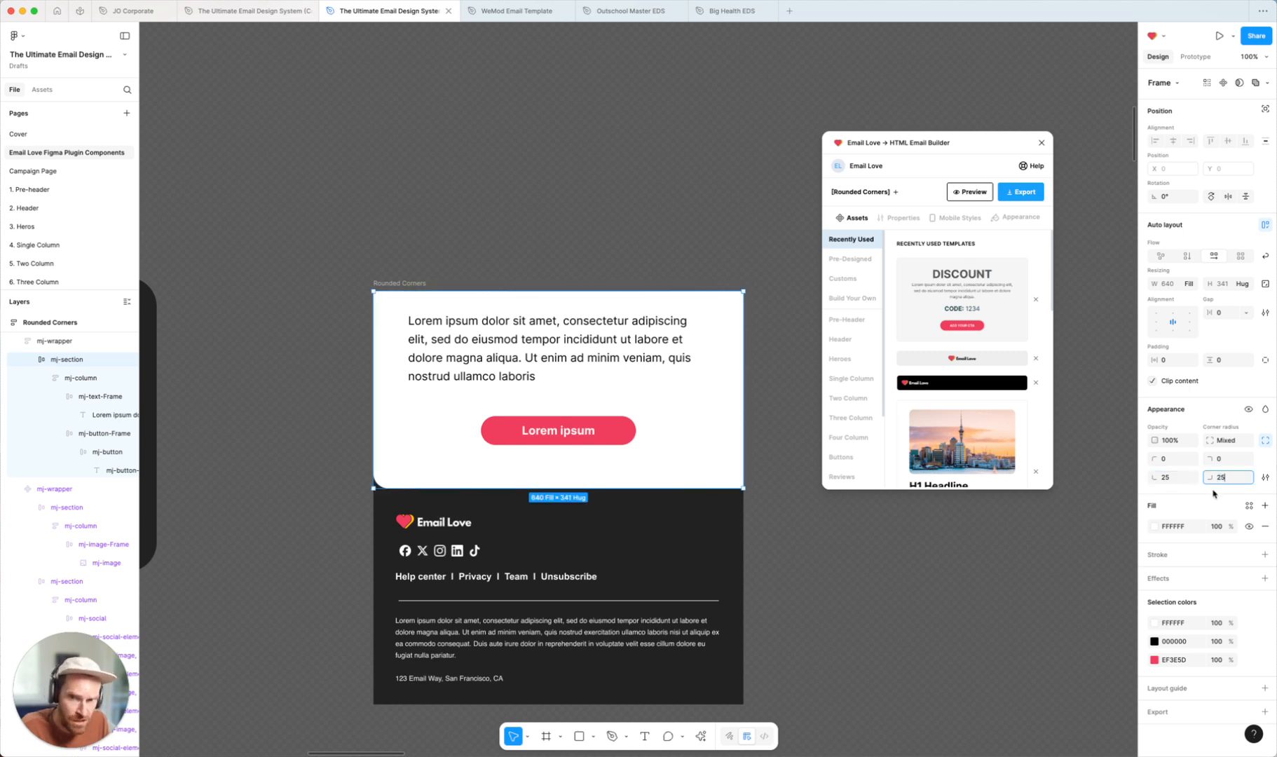
key(Return)
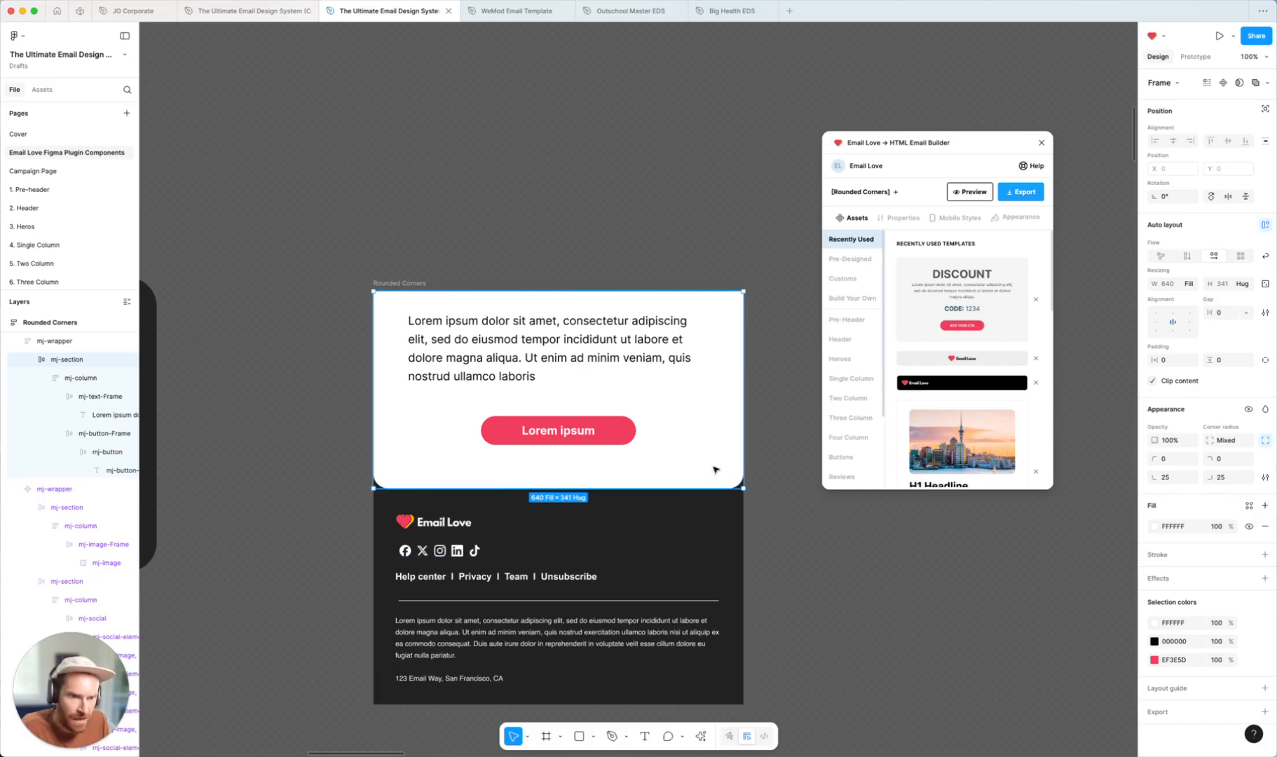
Set the Rounded Corners wrapper frame's fill to the pink EF3E5D swatch
click(49, 341)
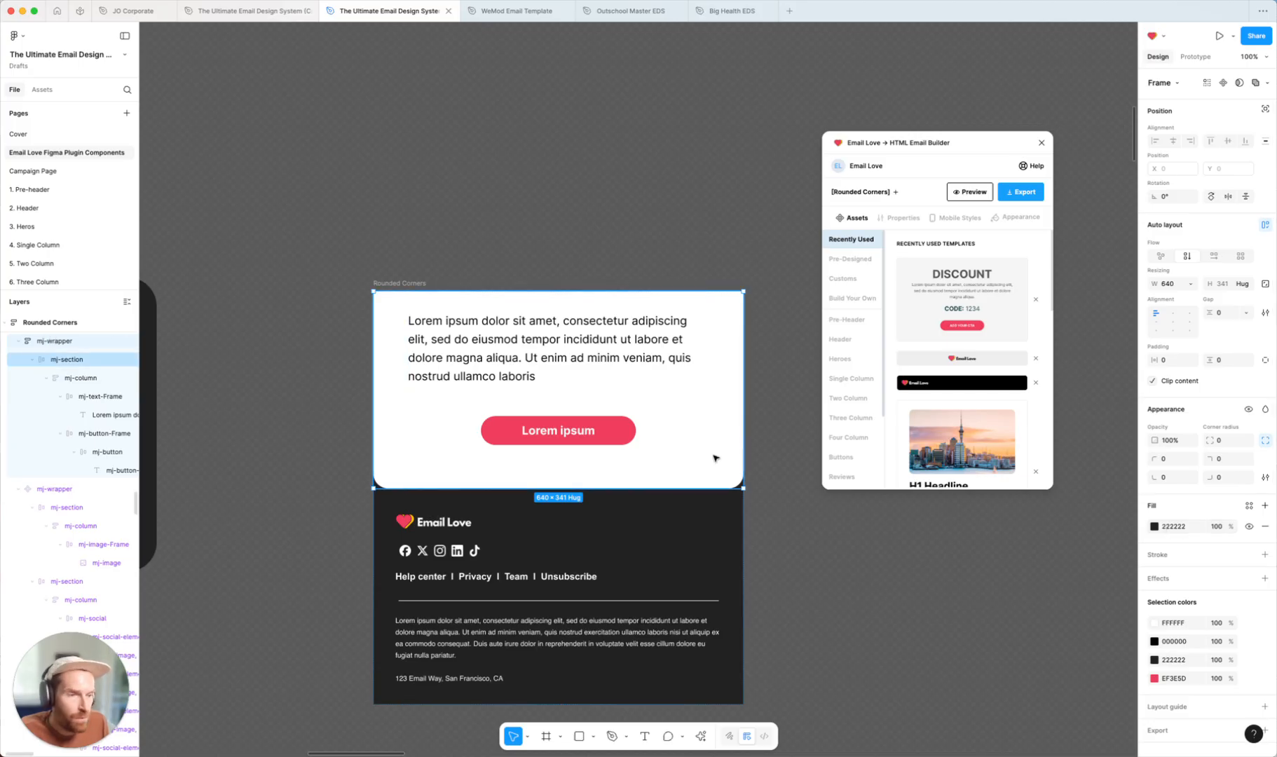
click(1155, 526)
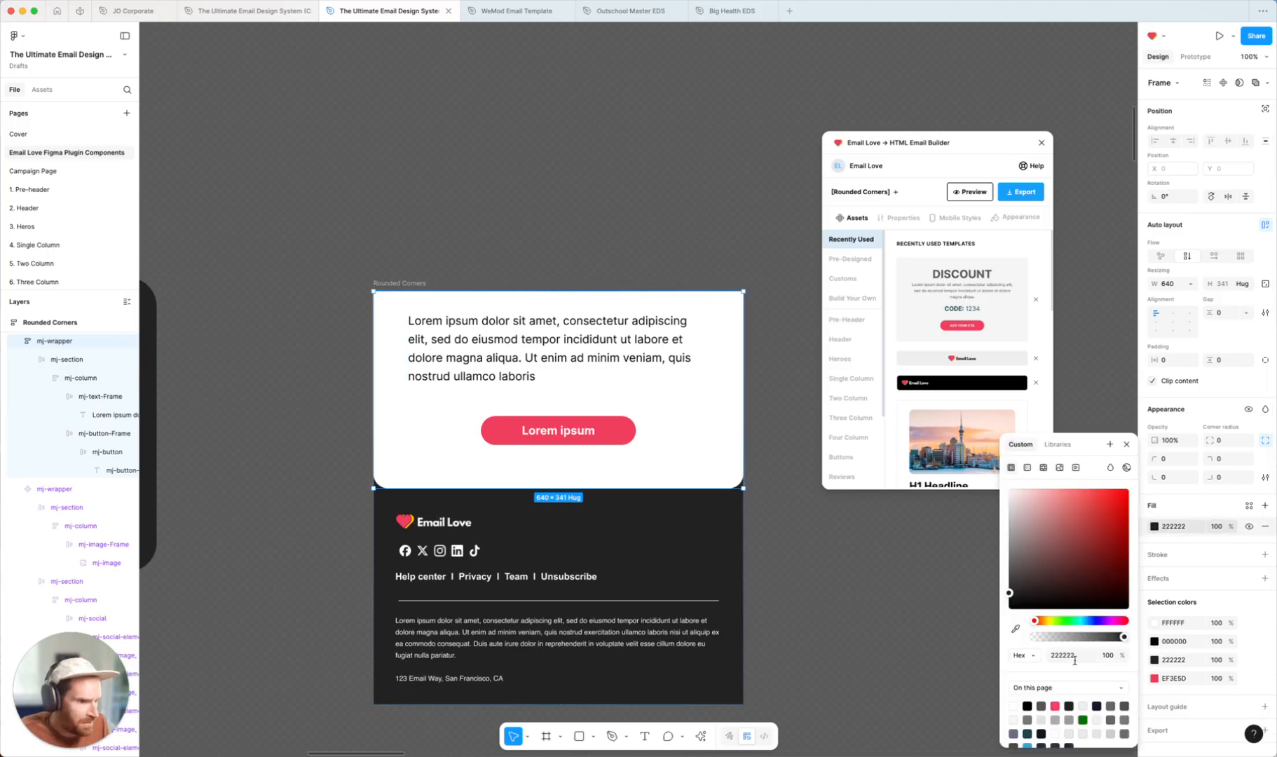
click(1056, 706)
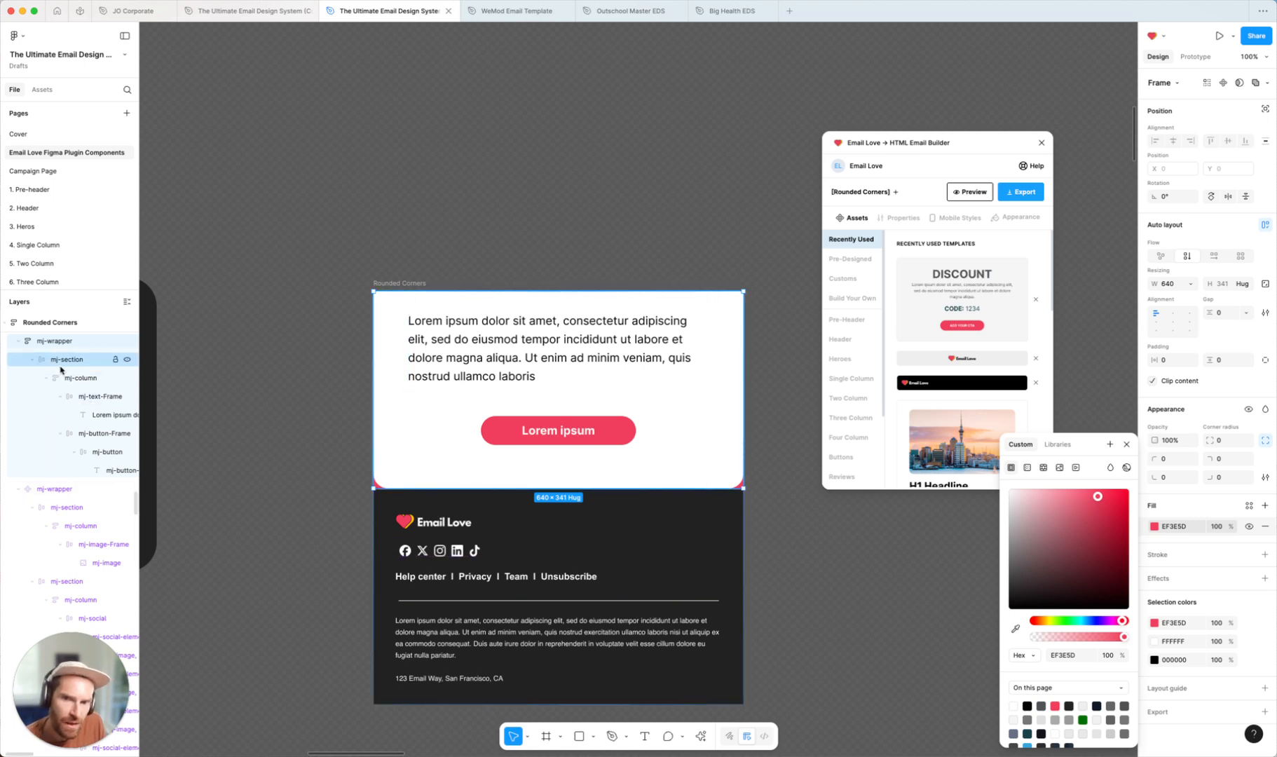
Change the Rounded Corners wrapper frame's fill to black 000000 from the page colors
click(61, 360)
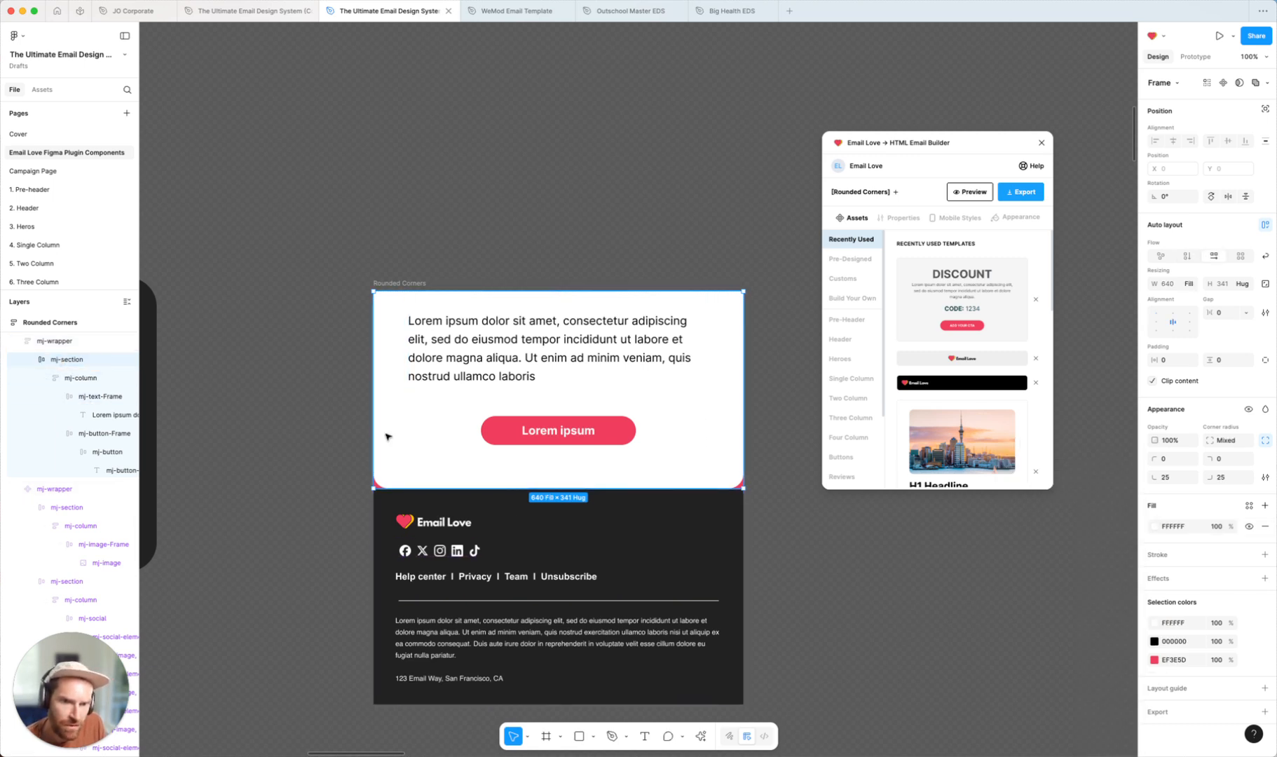
click(63, 341)
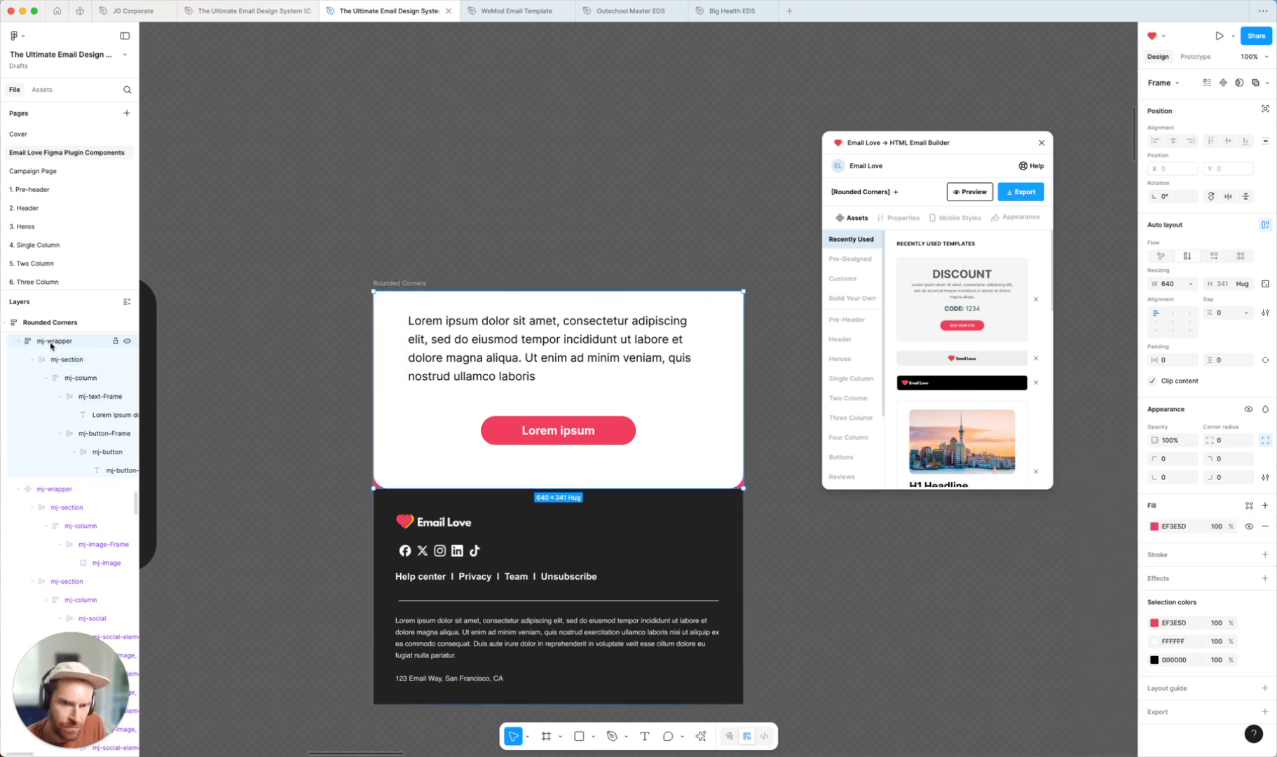
click(1154, 526)
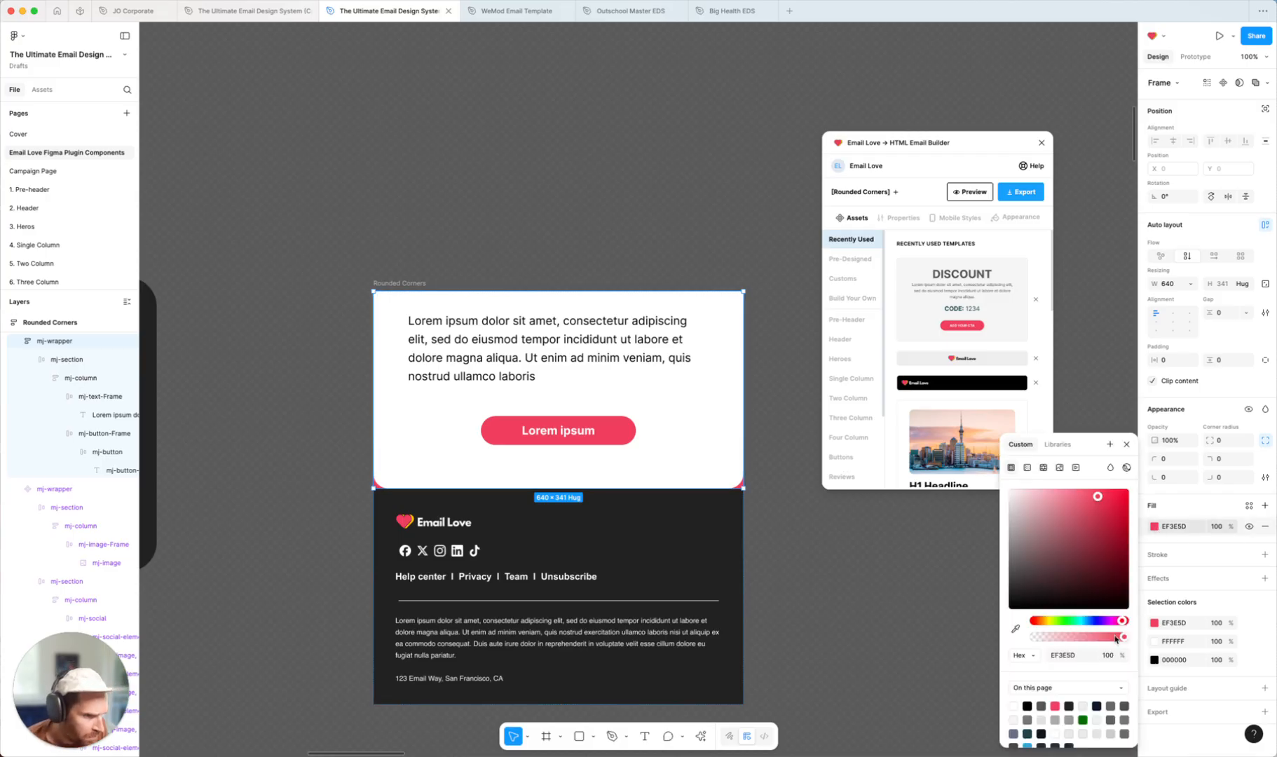
click(1027, 706)
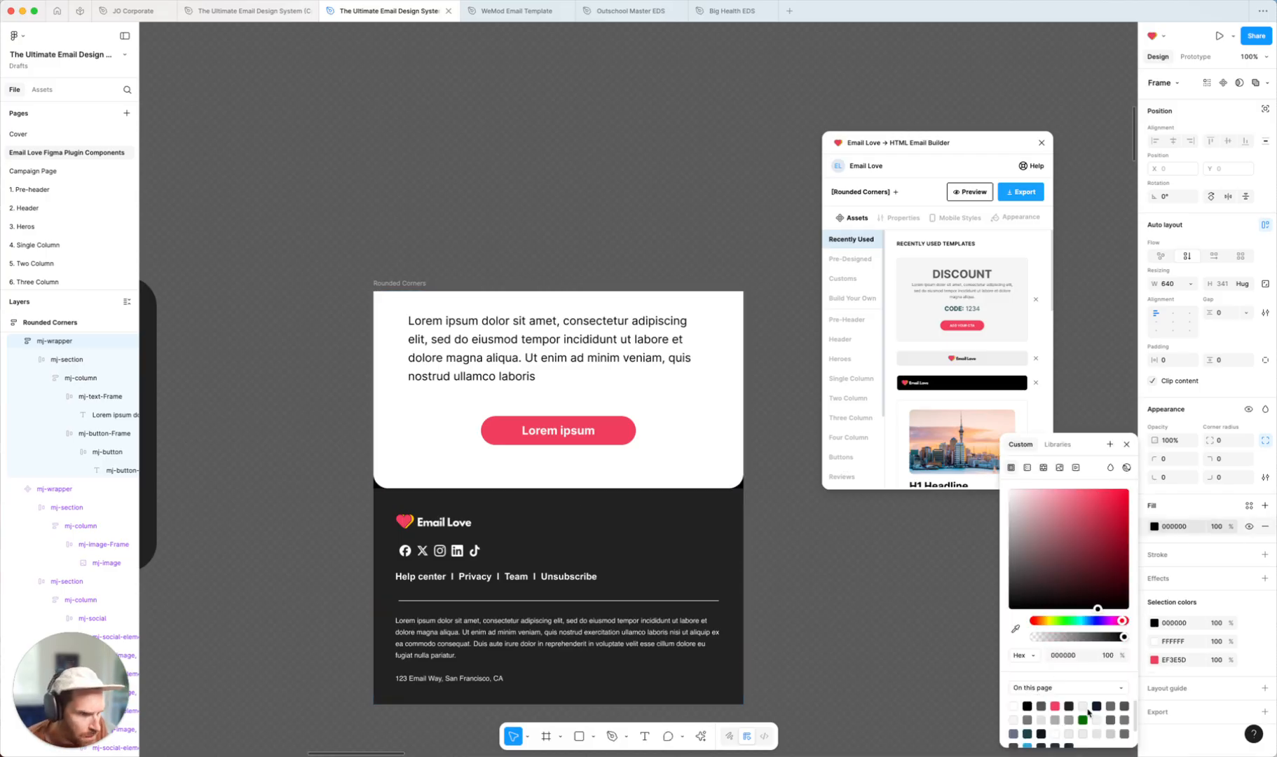
click(849, 566)
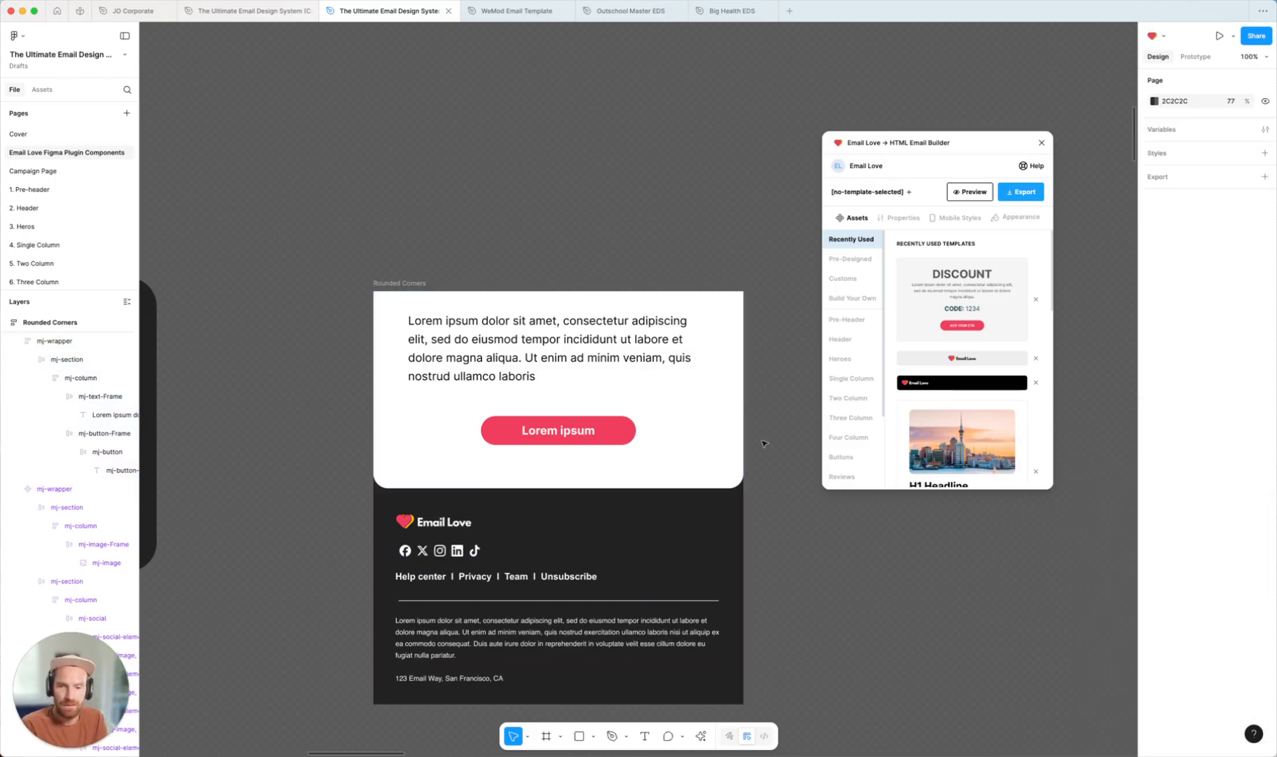
Set the top-left and top-right corner radii of the dark text section in the Rounded Hero email to 25
key(ctrl+minus)
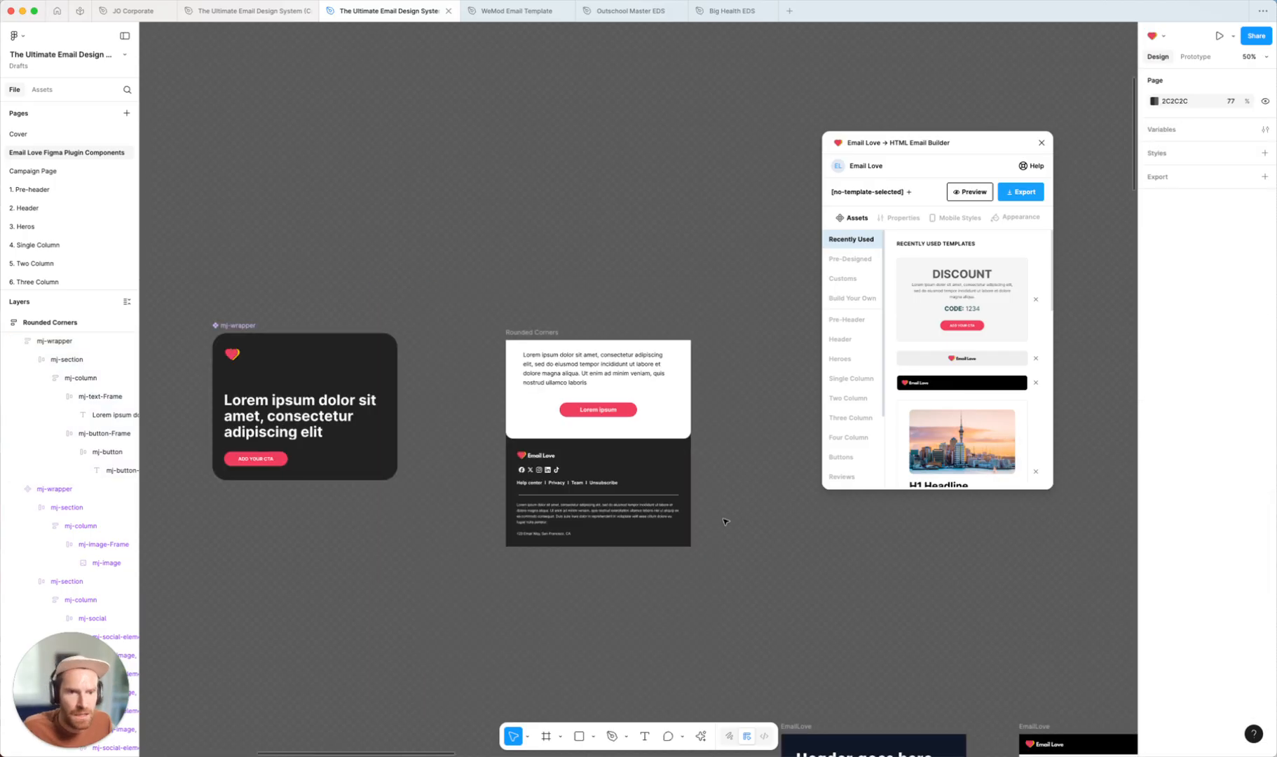
scroll(720, 559, down, 5)
scroll(719, 558, down, 5)
scroll(720, 558, right, 5)
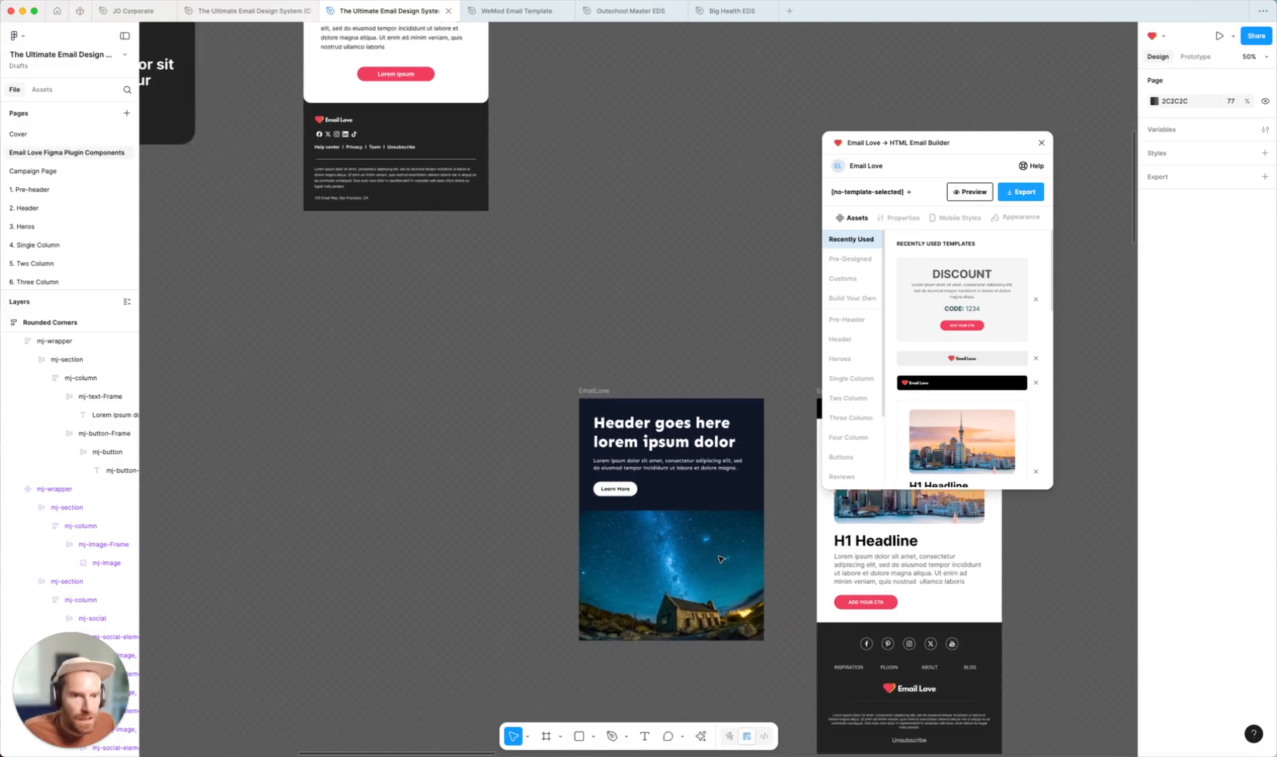
scroll(754, 559, down, 1)
scroll(754, 558, right, 1)
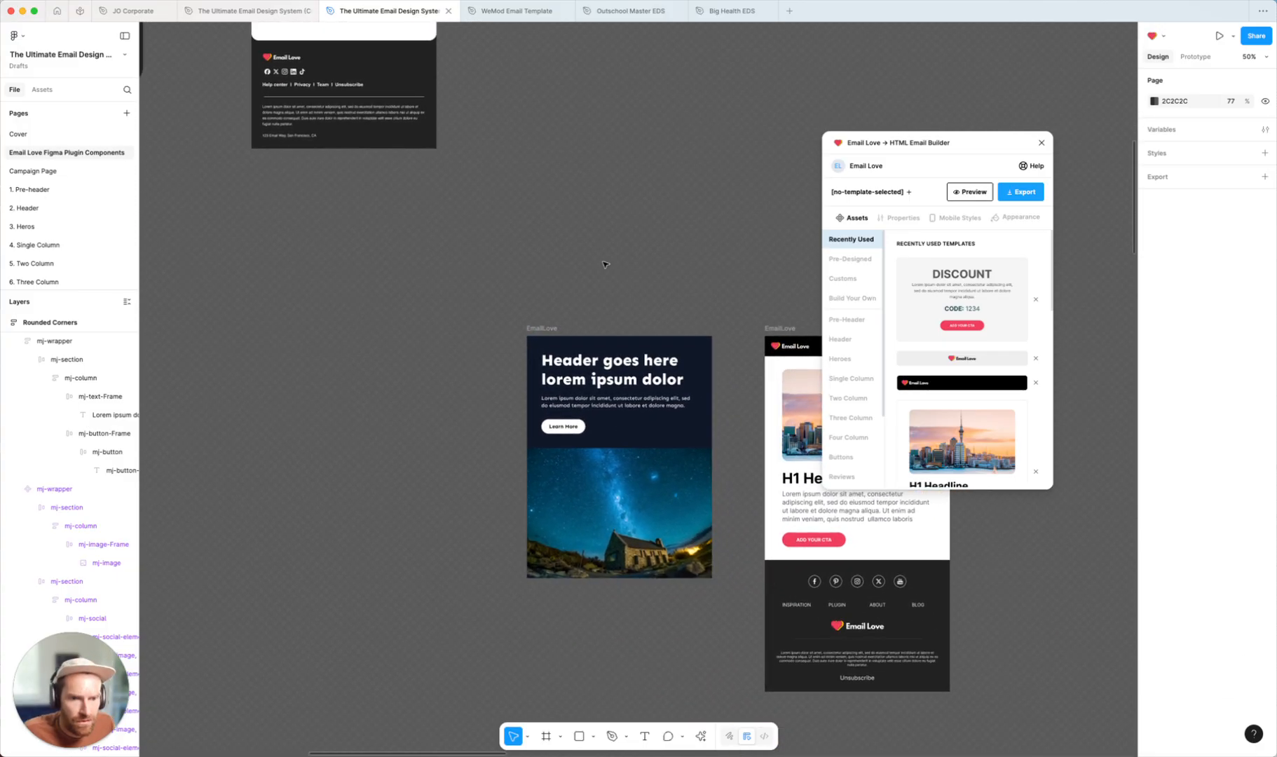
drag(540, 331, 578, 177)
scroll(581, 189, right, 2)
key(shift+0)
scroll(506, 380, up, 4)
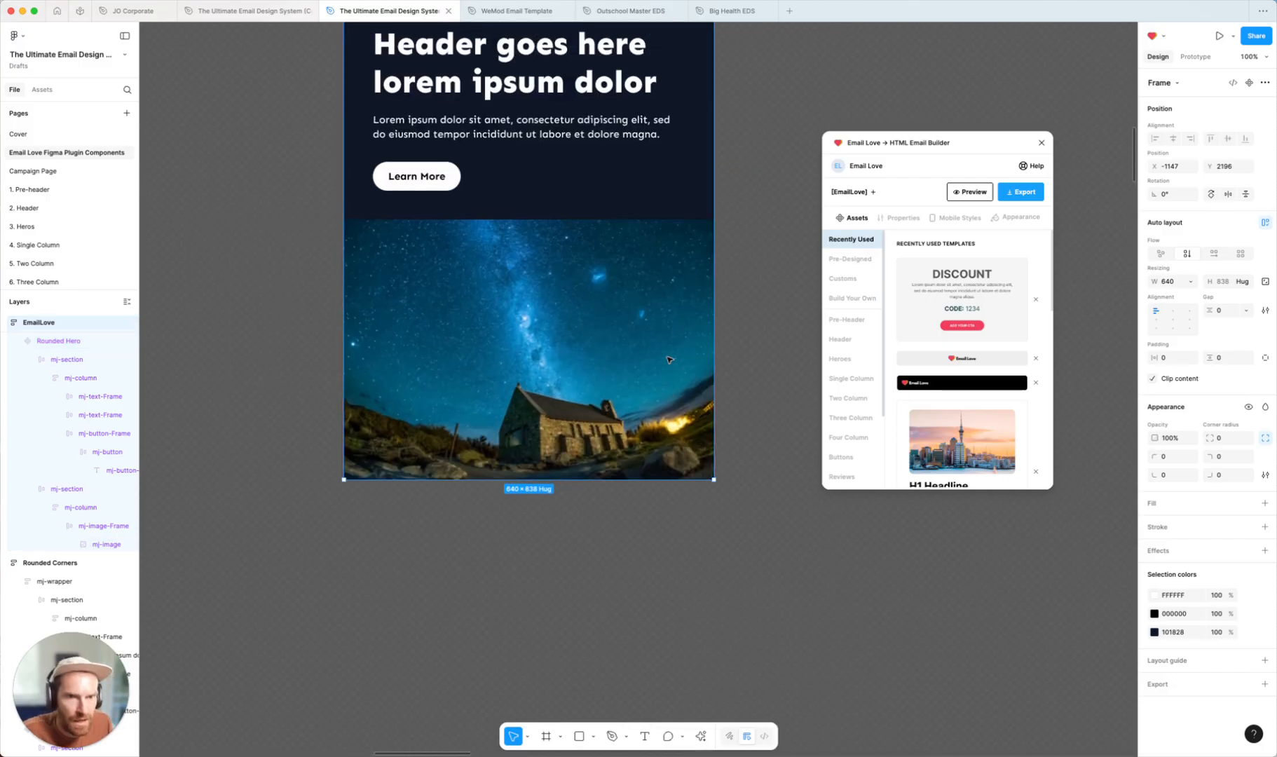
click(506, 378)
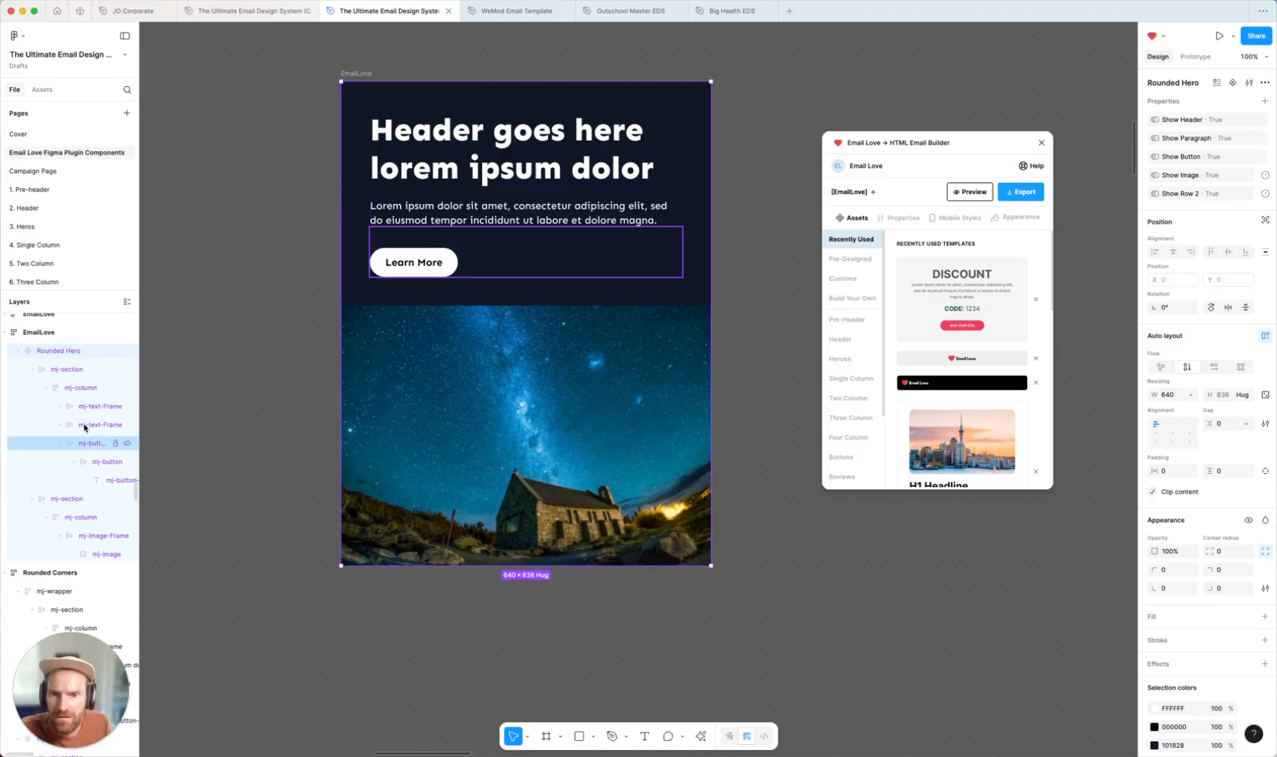
scroll(49, 366, up, 1)
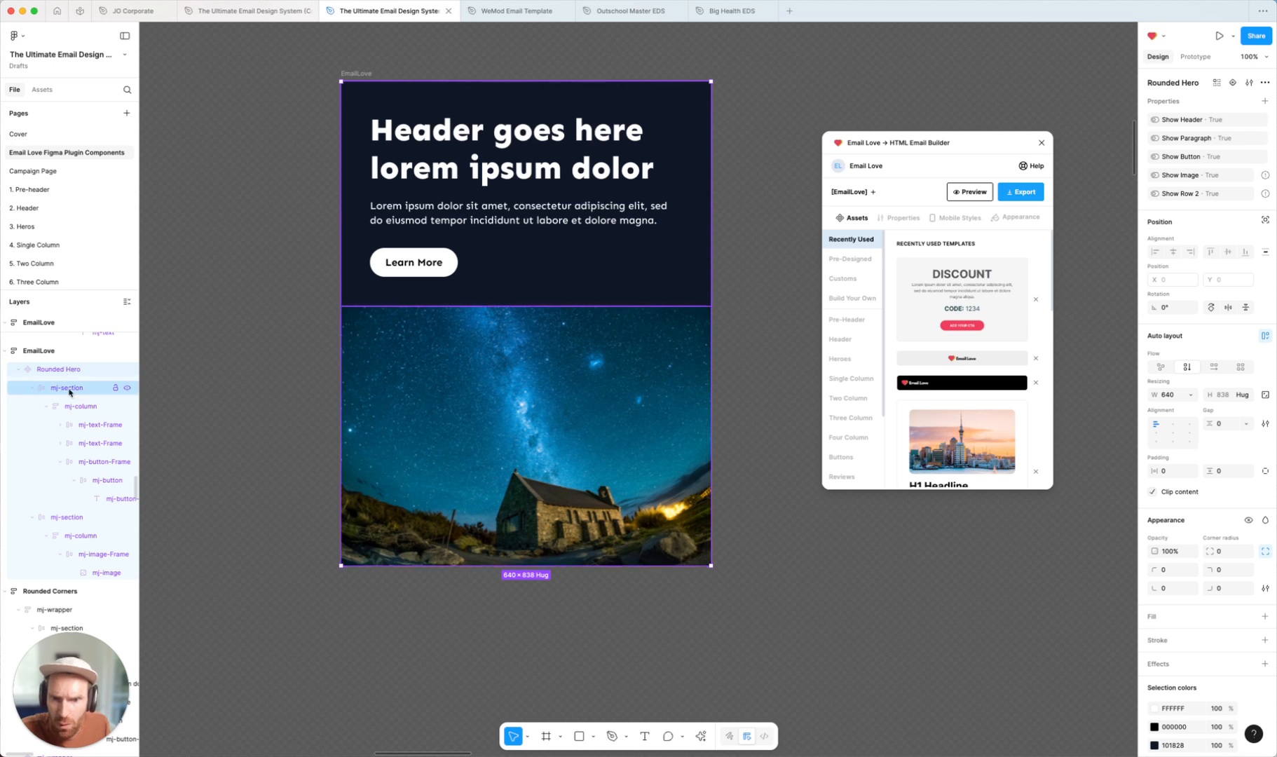
click(68, 387)
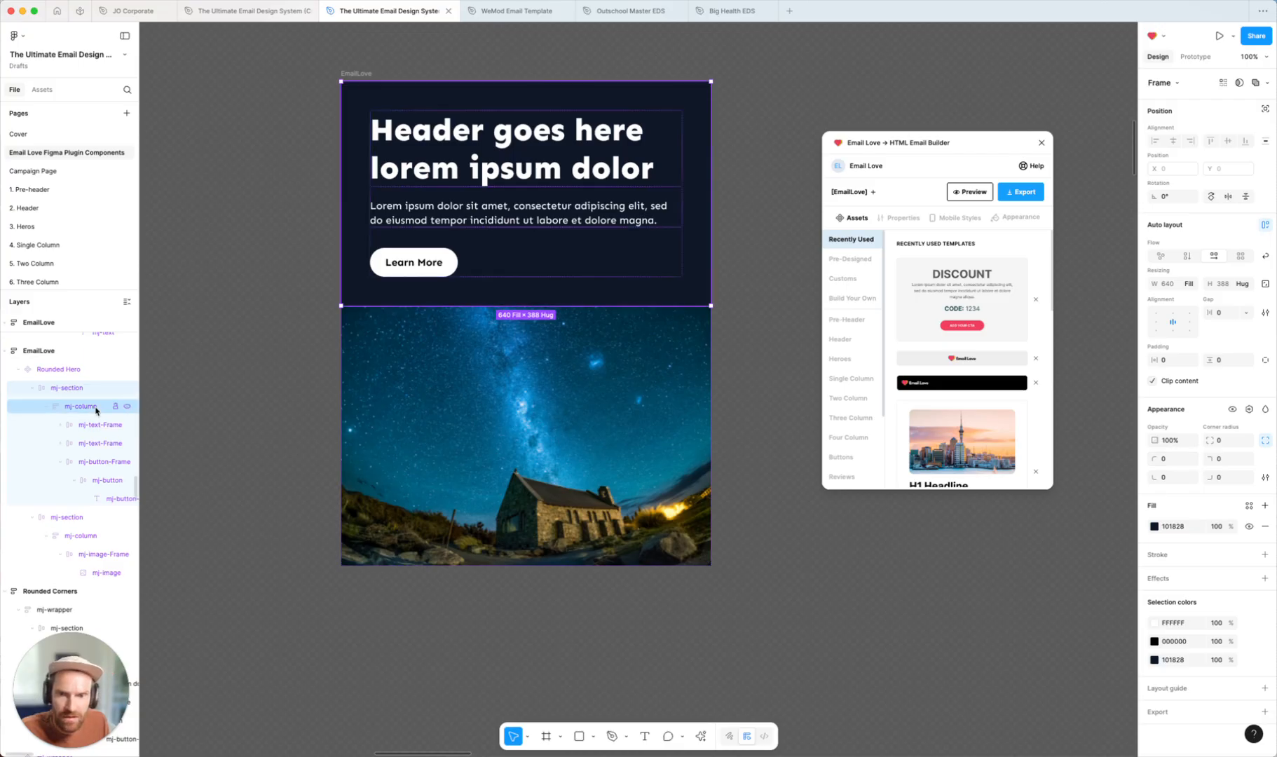
click(1180, 460)
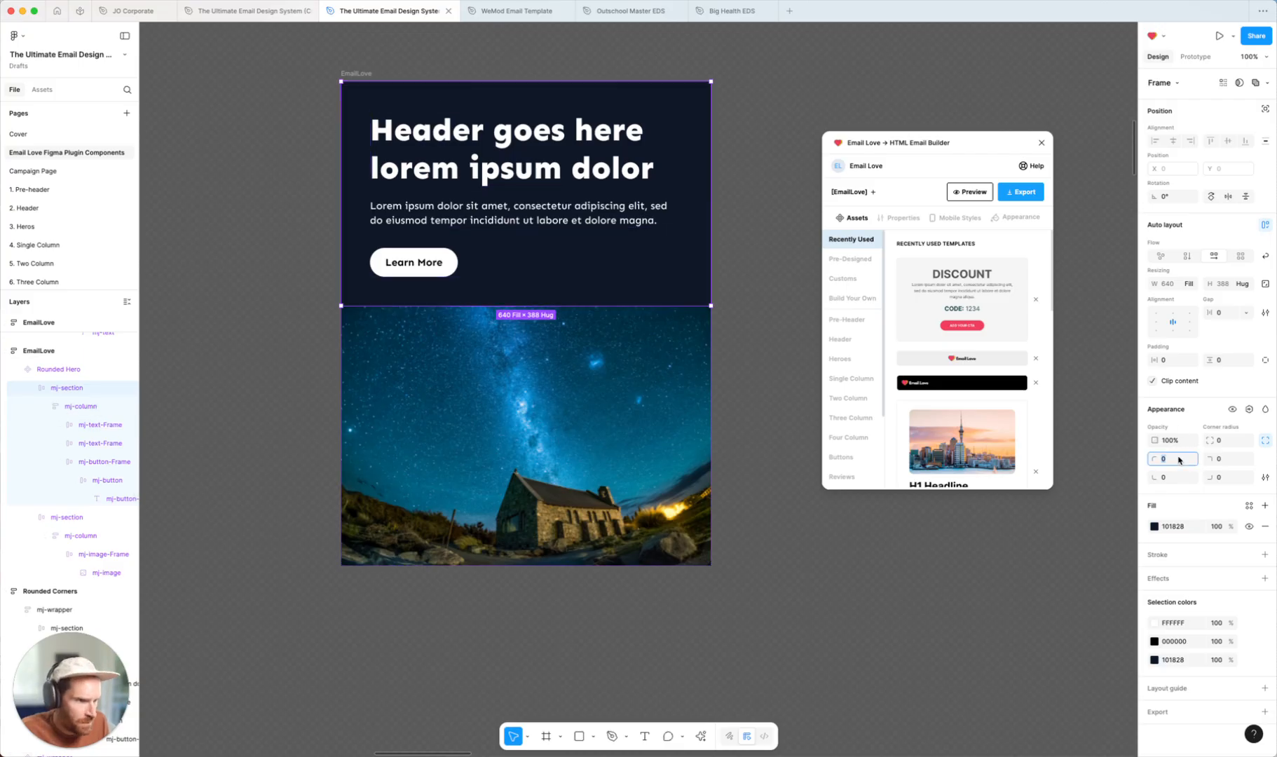
text(25)
key(Tab)
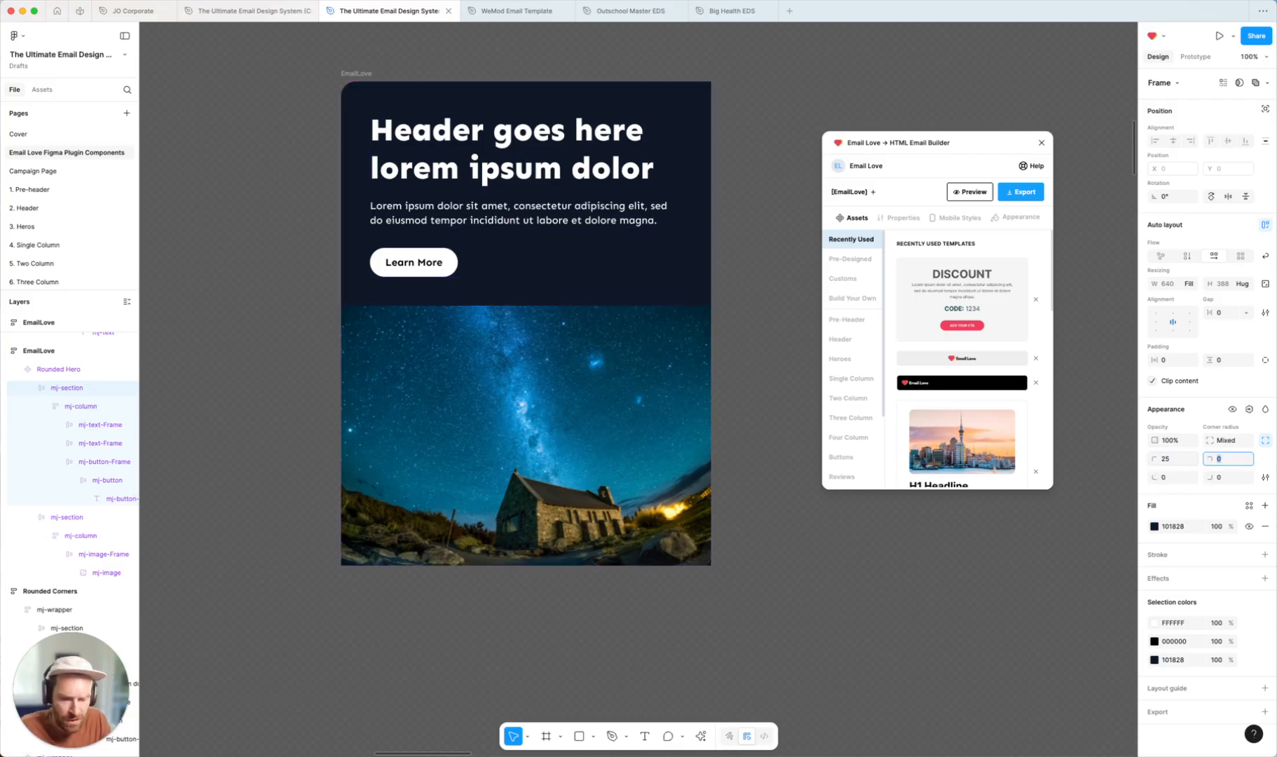
text(25)
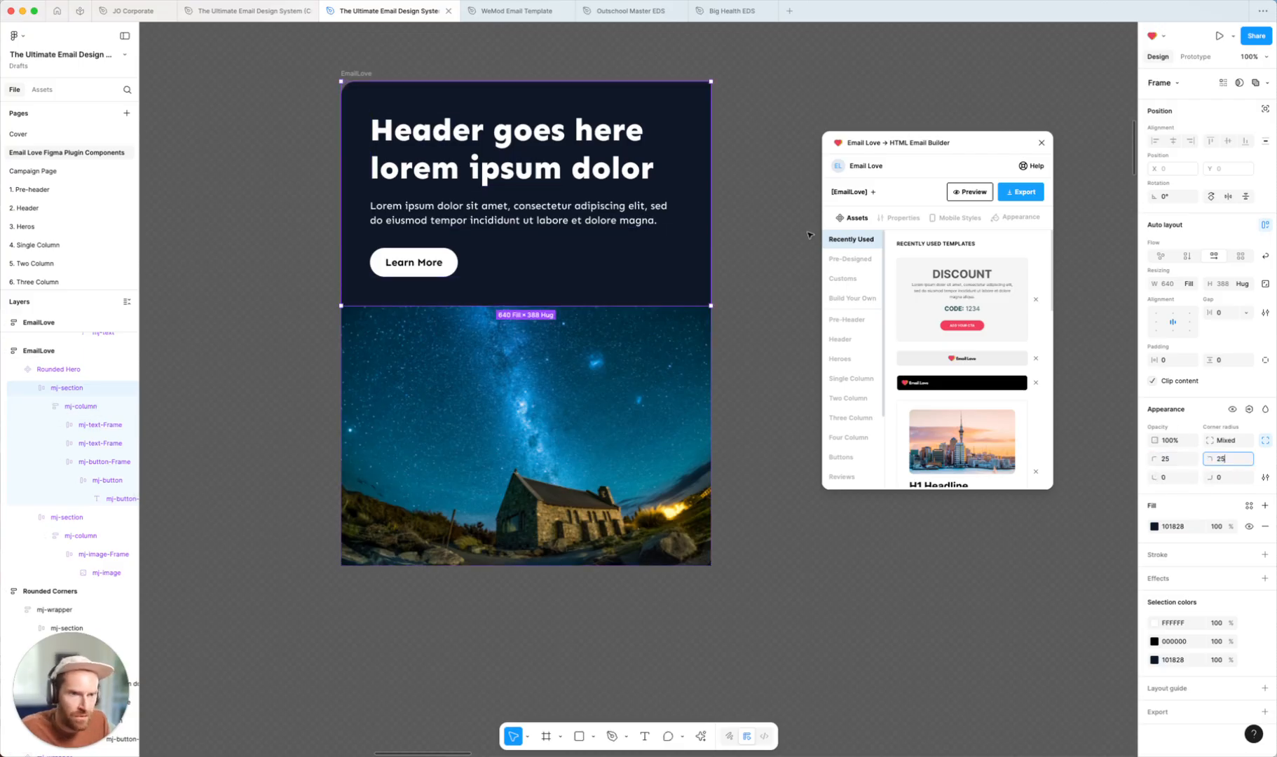
Set the bottom-left and bottom-right corner radii of the hero's image section to 25
click(653, 405)
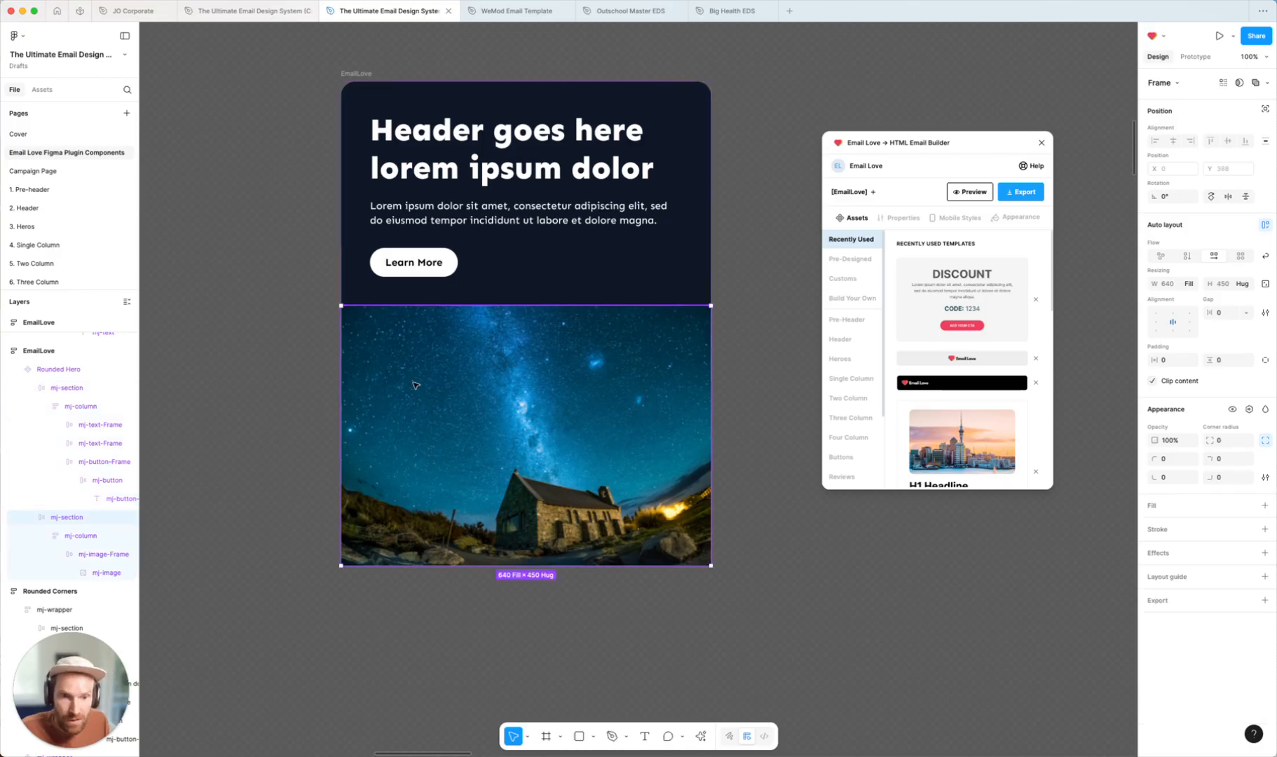
click(1182, 479)
text(25)
key(Tab)
text(25)
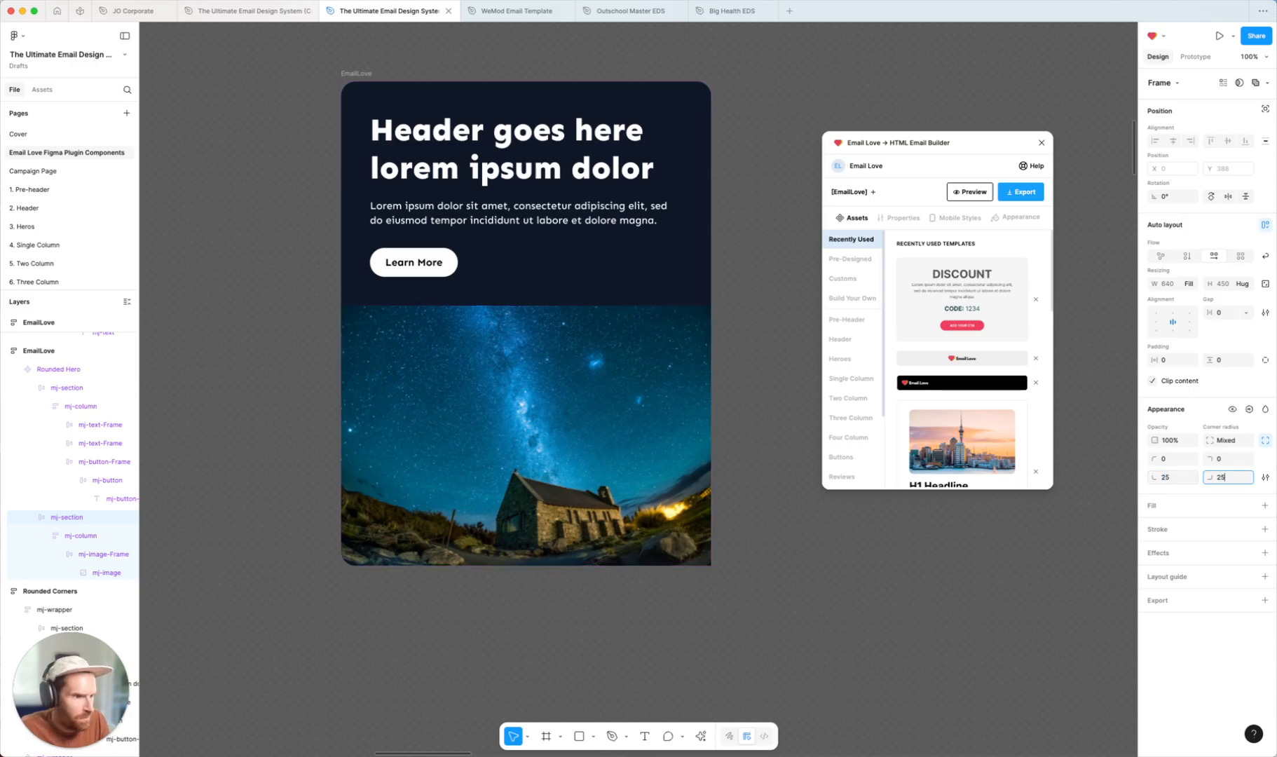
key(Return)
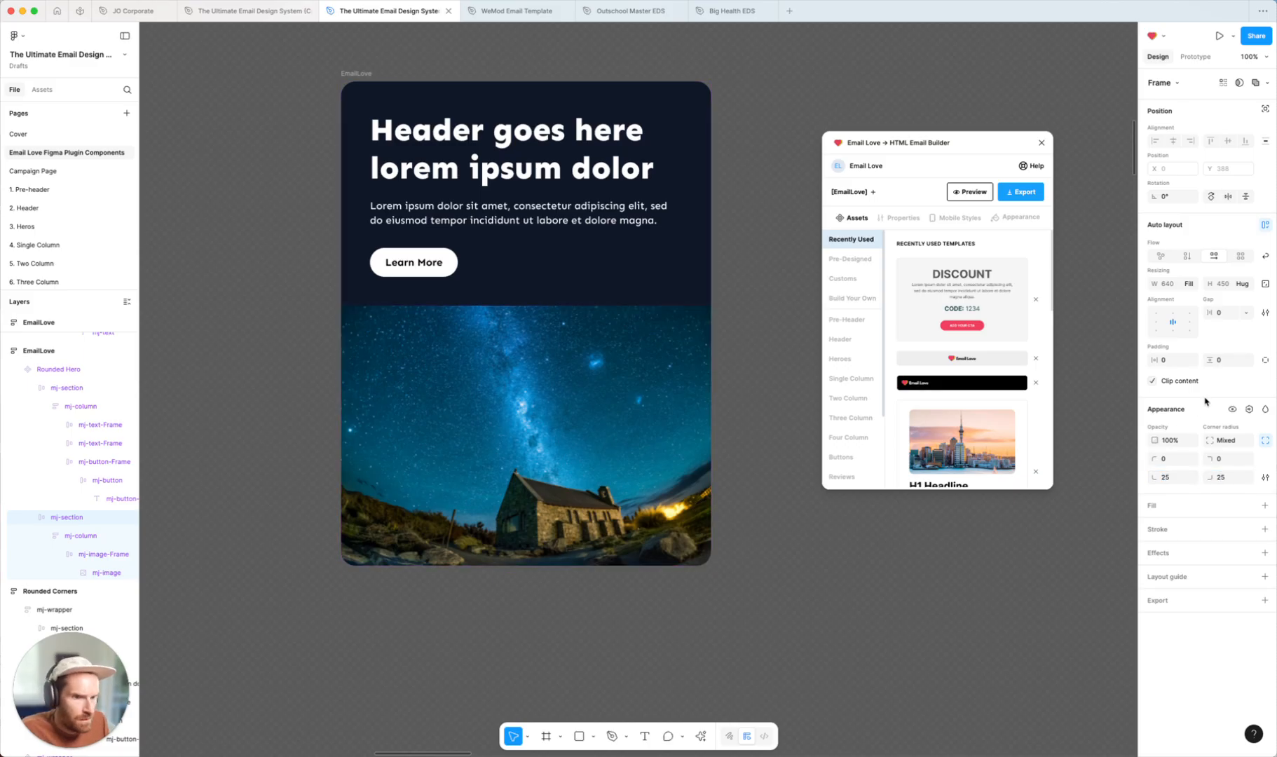
click(792, 557)
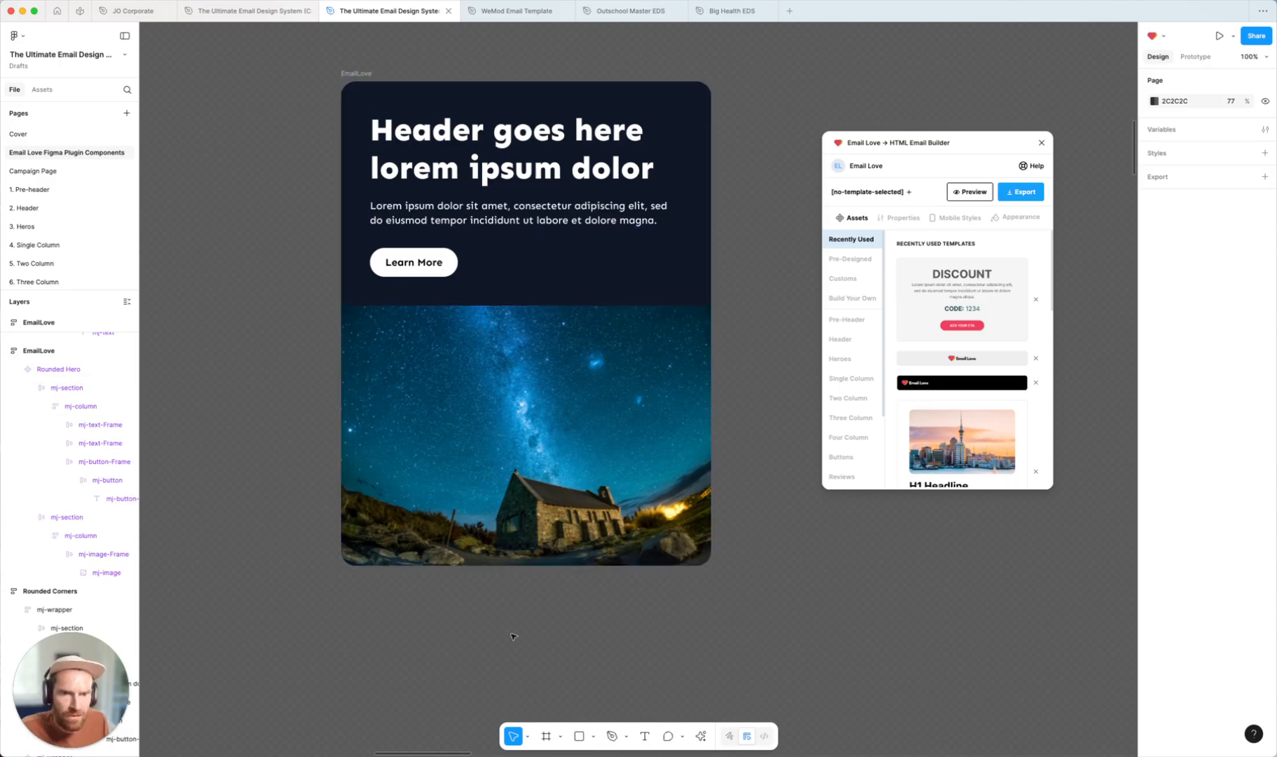
Set the top-right and bottom-right corner radii of the Email Love header bar wrapper to 100
scroll(501, 623, down, 7)
scroll(501, 623, right, 5)
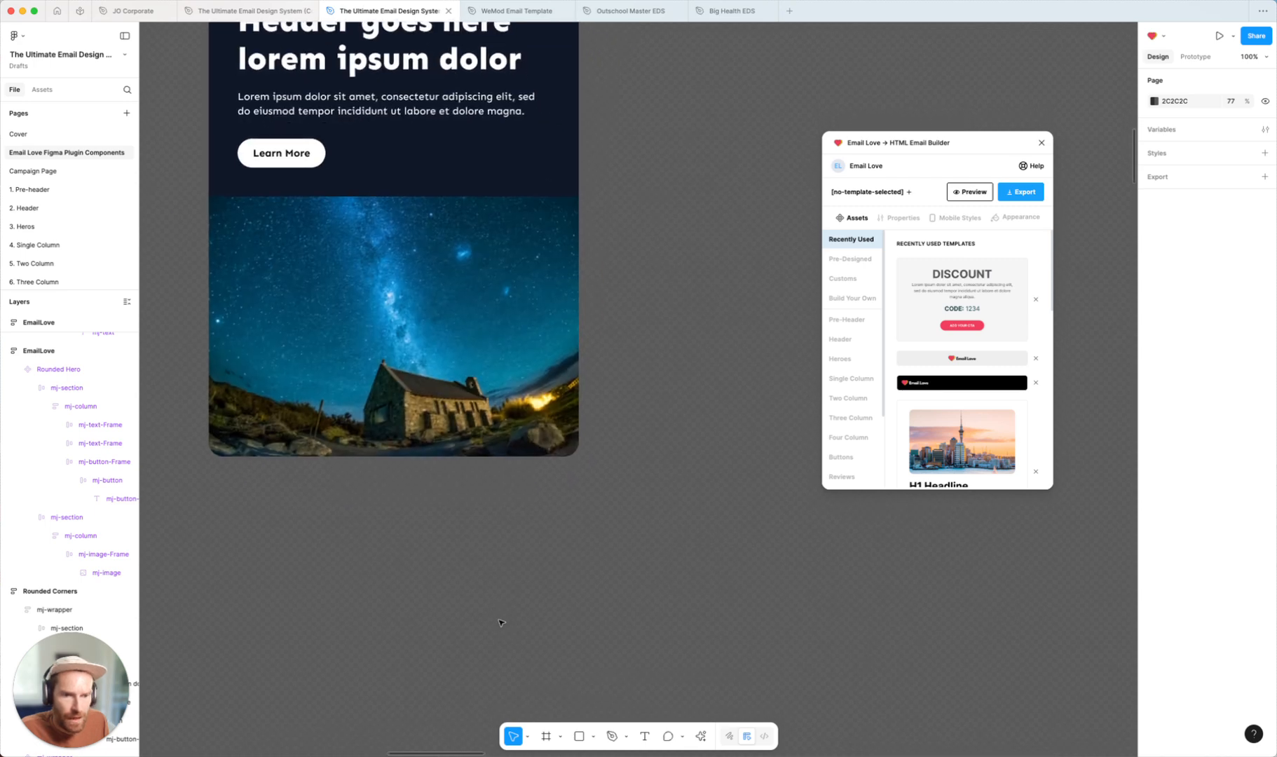
scroll(501, 623, down, 5)
scroll(501, 623, right, 2)
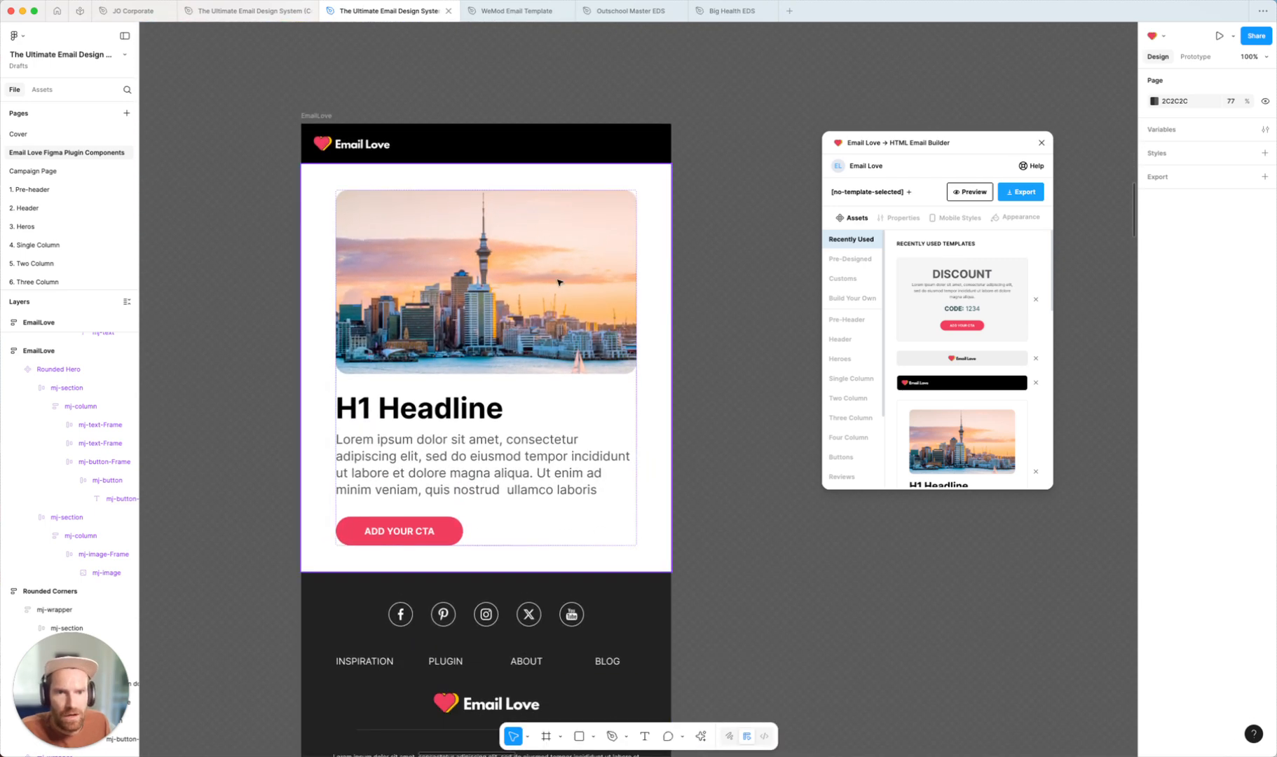
click(421, 158)
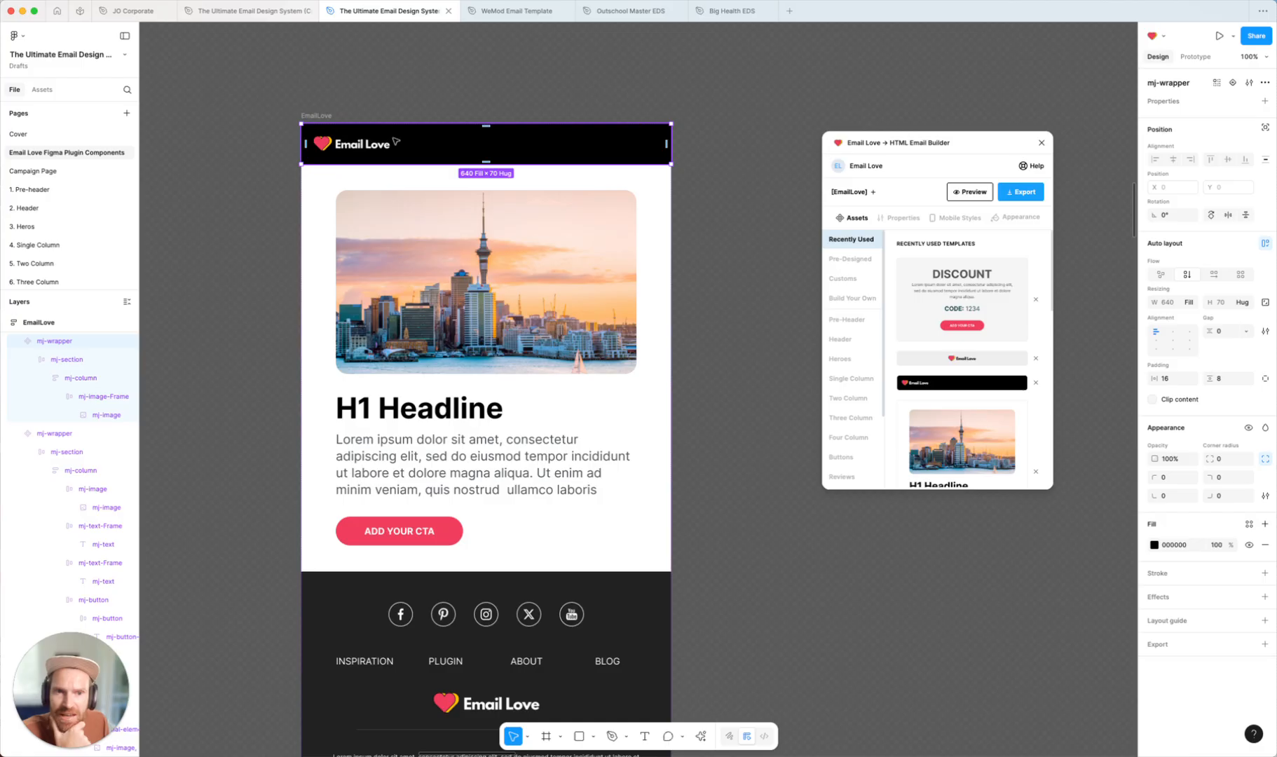
click(1234, 481)
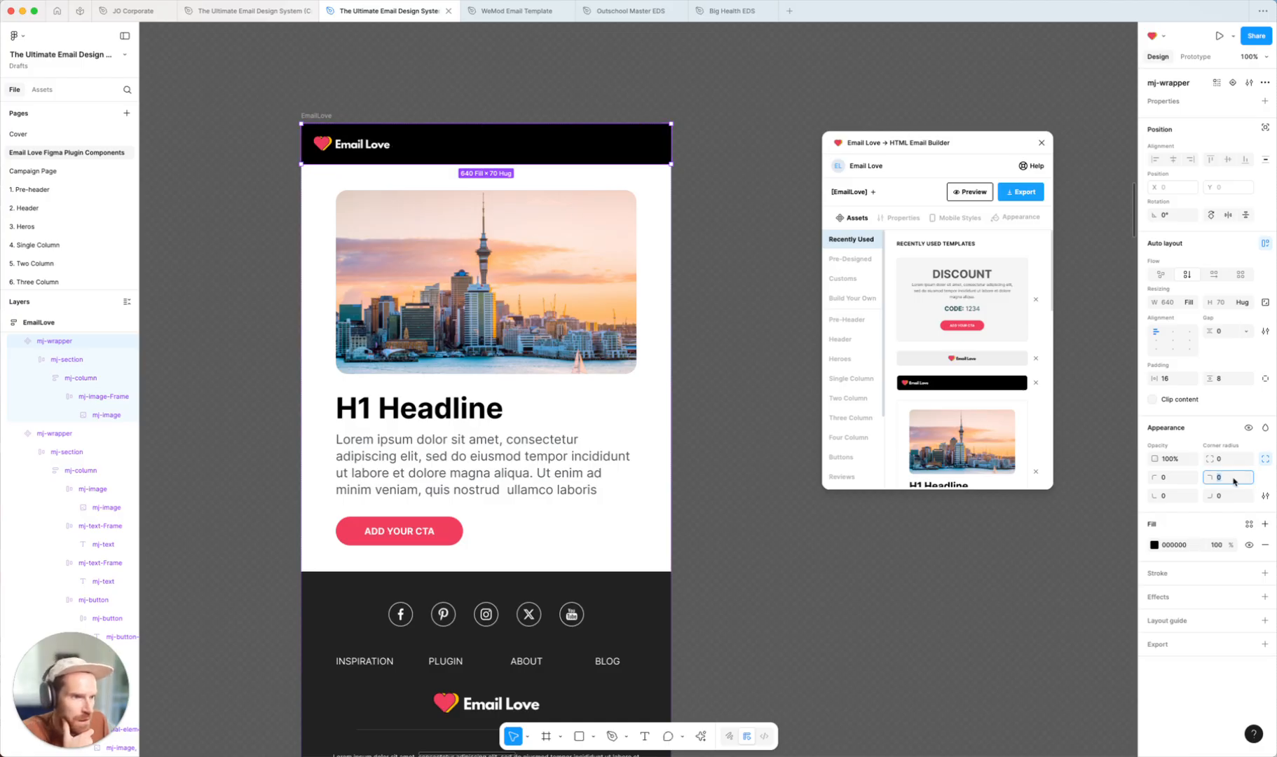
text(100)
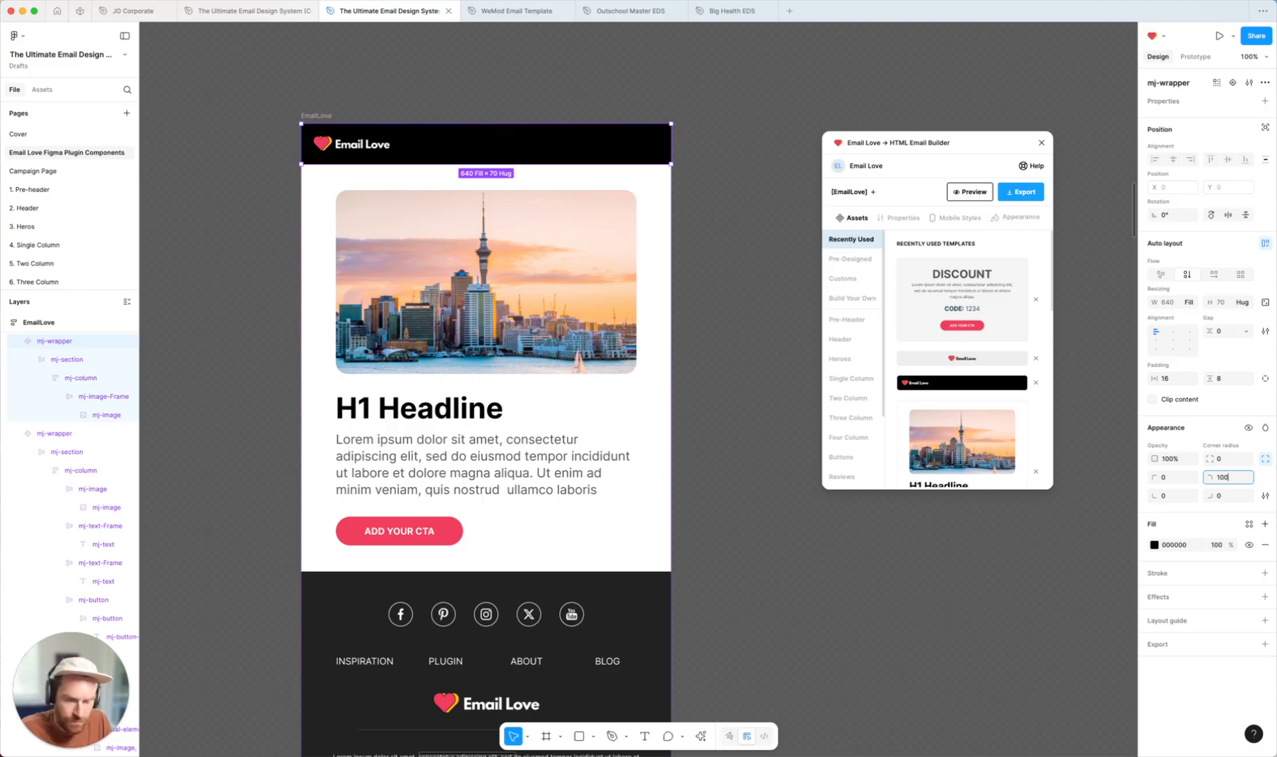
key(Tab)
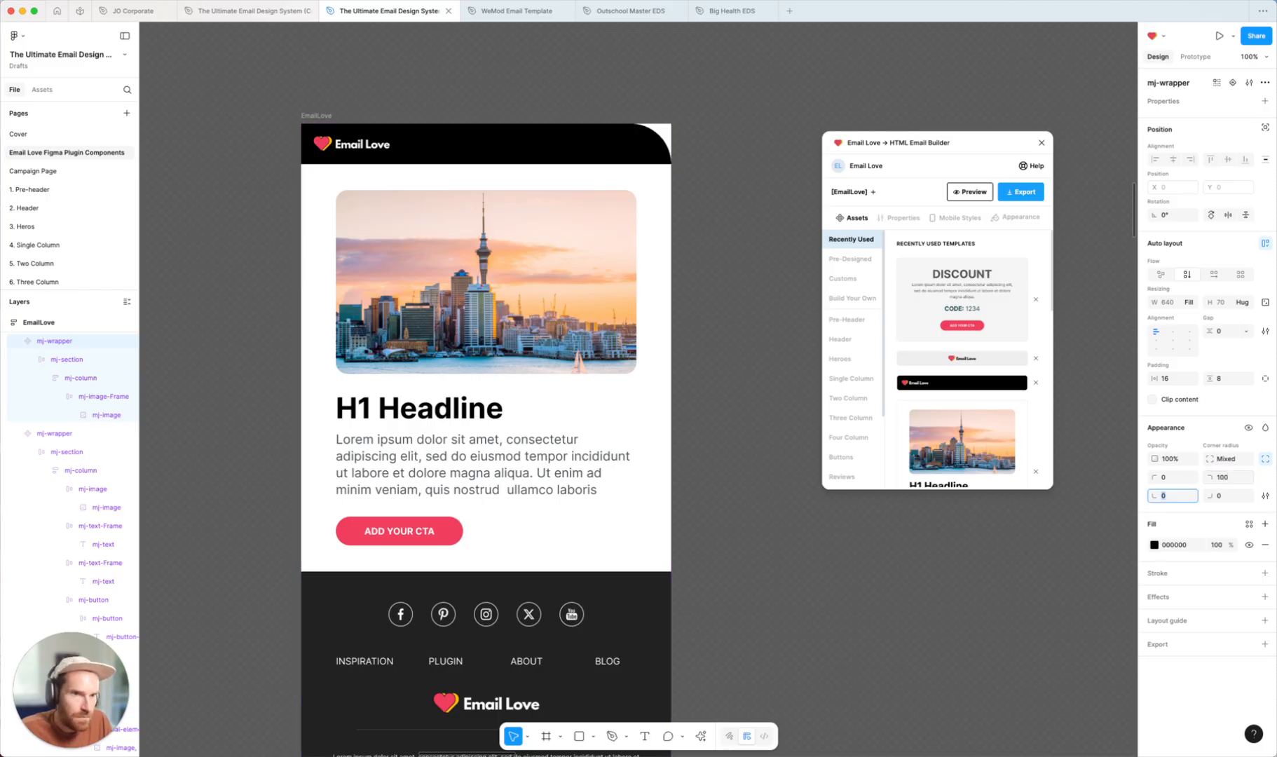
text(1)
key(Tab)
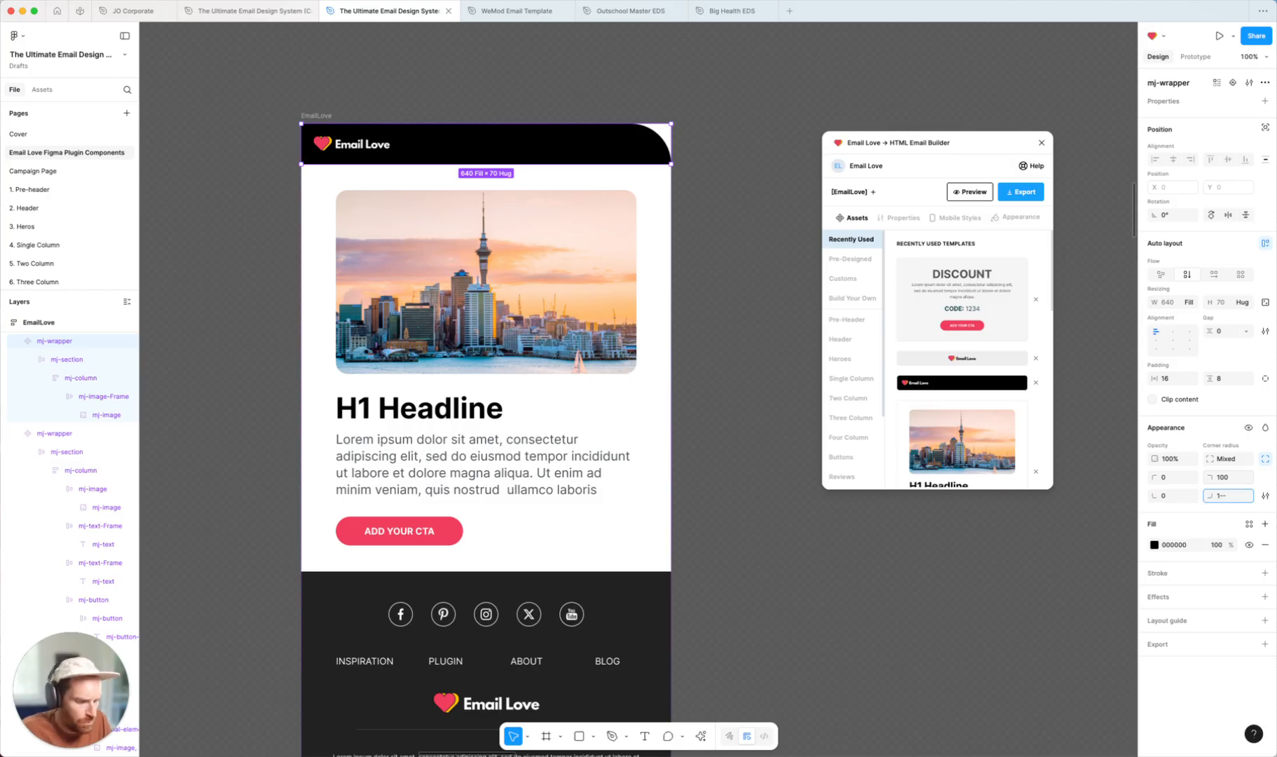
key(Return)
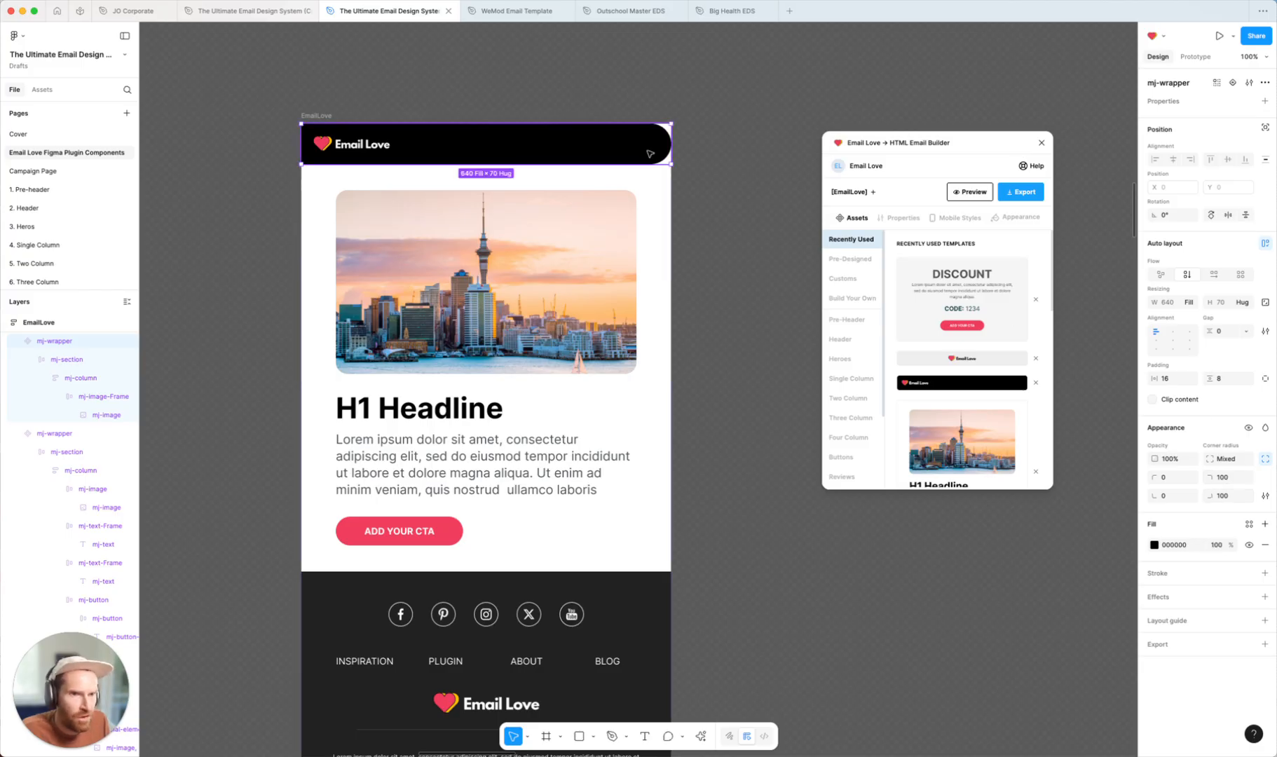
click(733, 169)
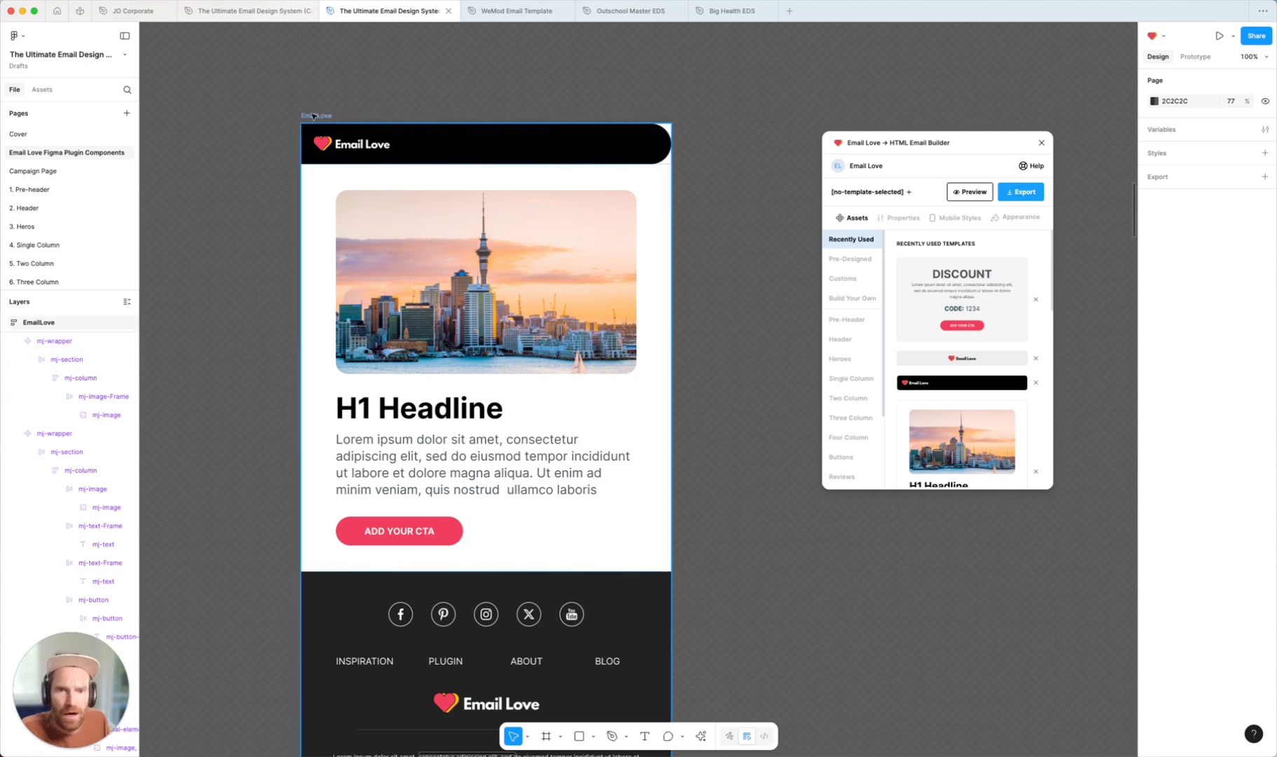
Preview the whole EmailLove email in the Email Love plugin, then return to its assets view
click(313, 116)
click(970, 192)
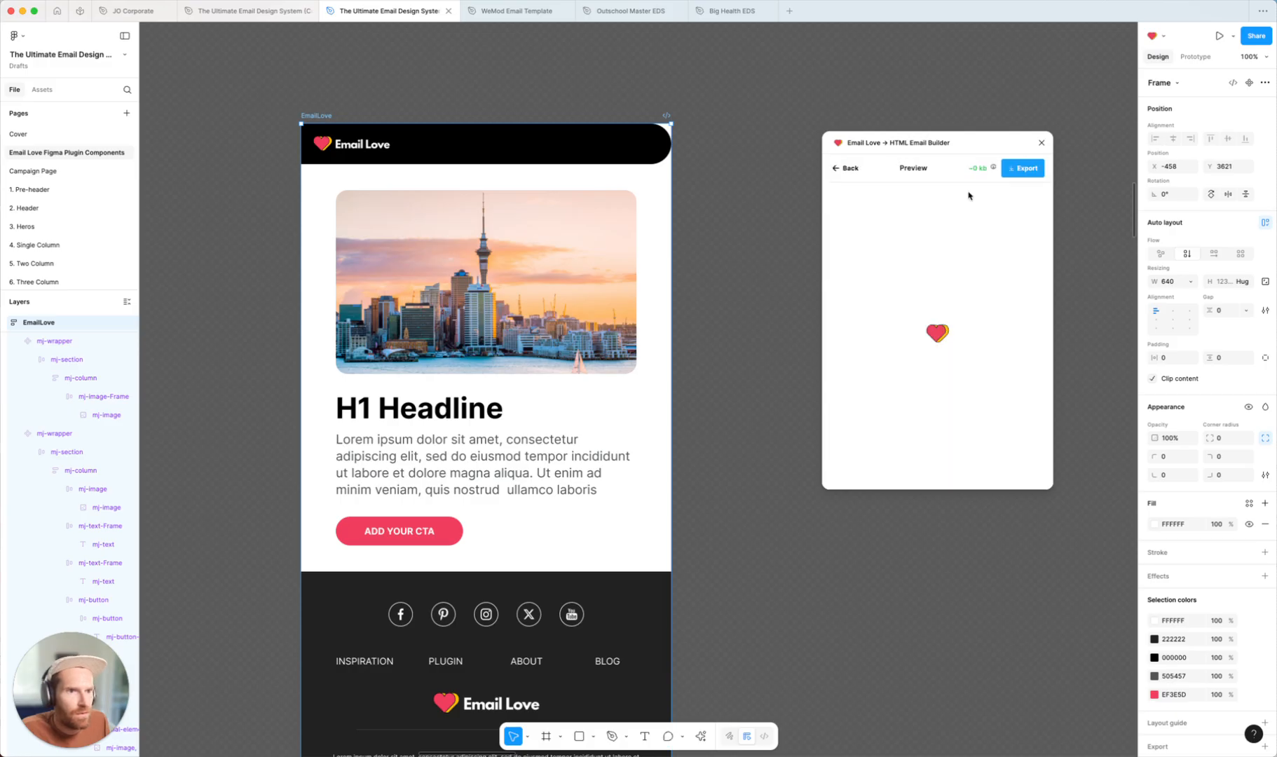
drag(1020, 137, 884, 84)
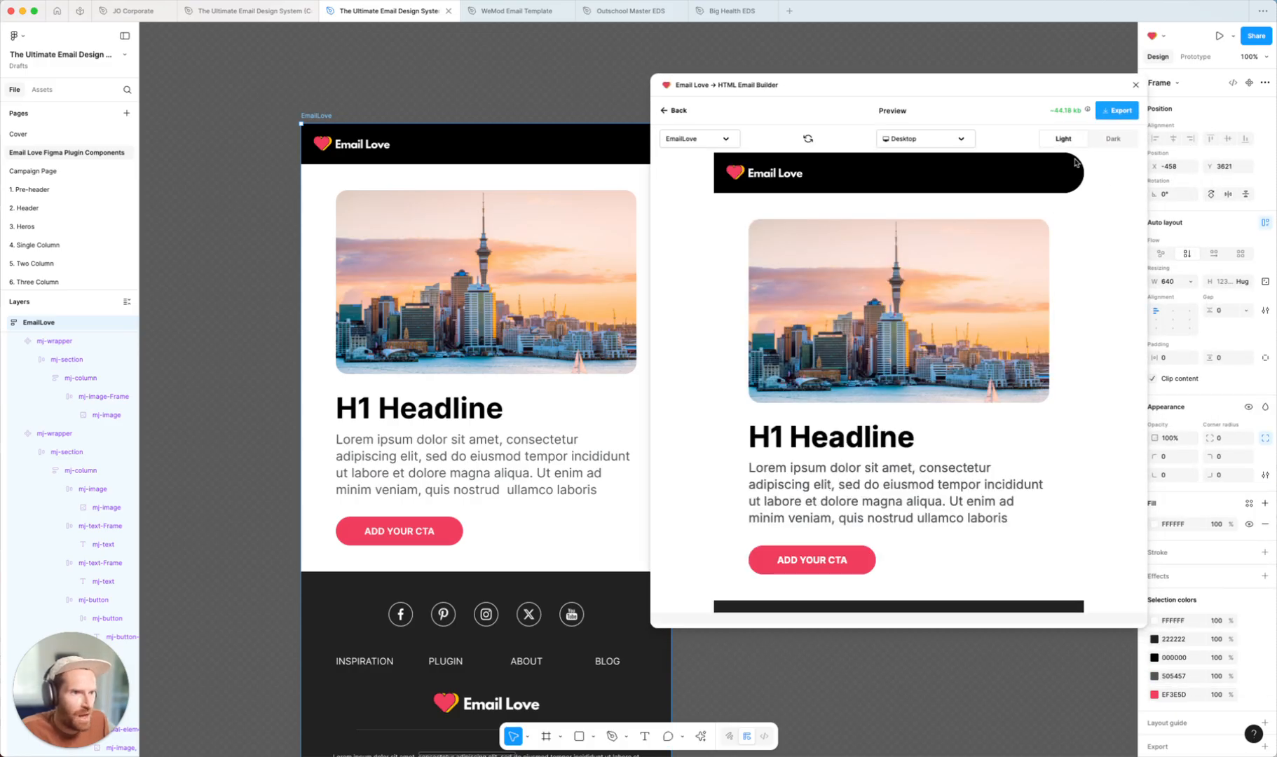
click(672, 111)
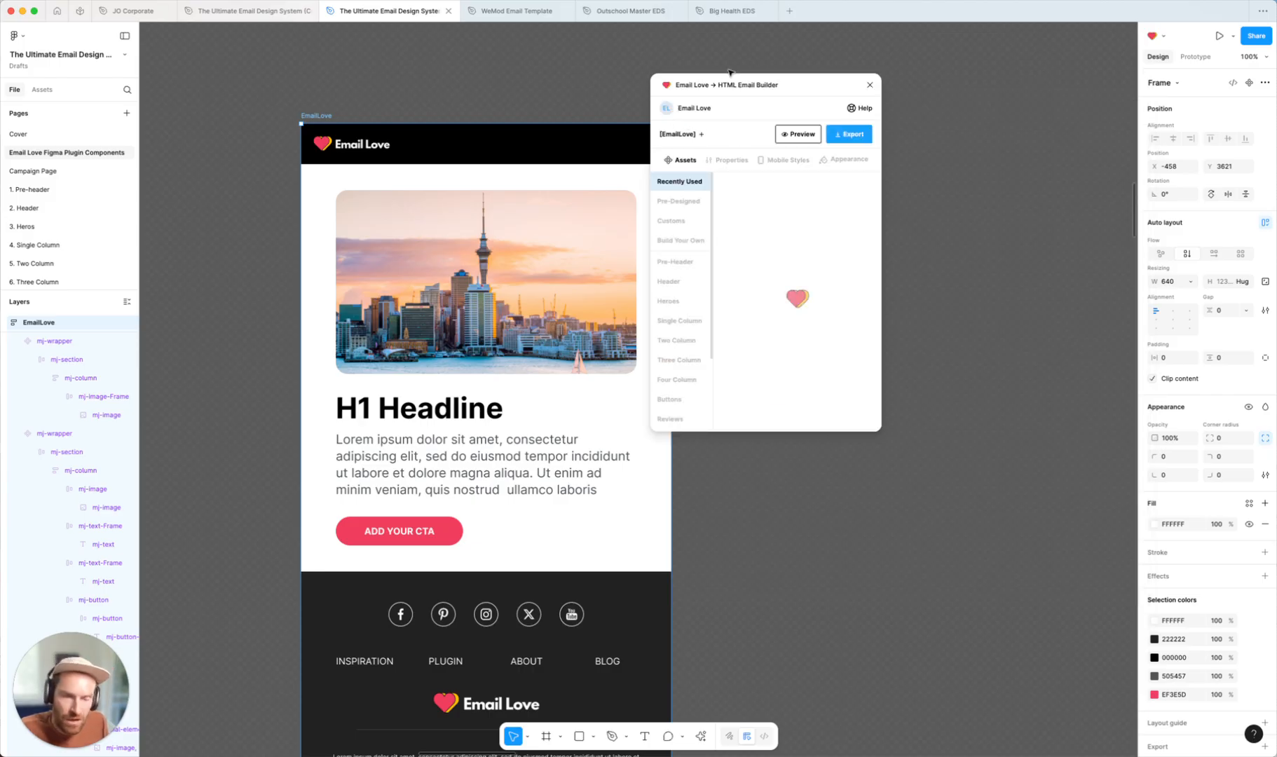
drag(745, 84, 852, 115)
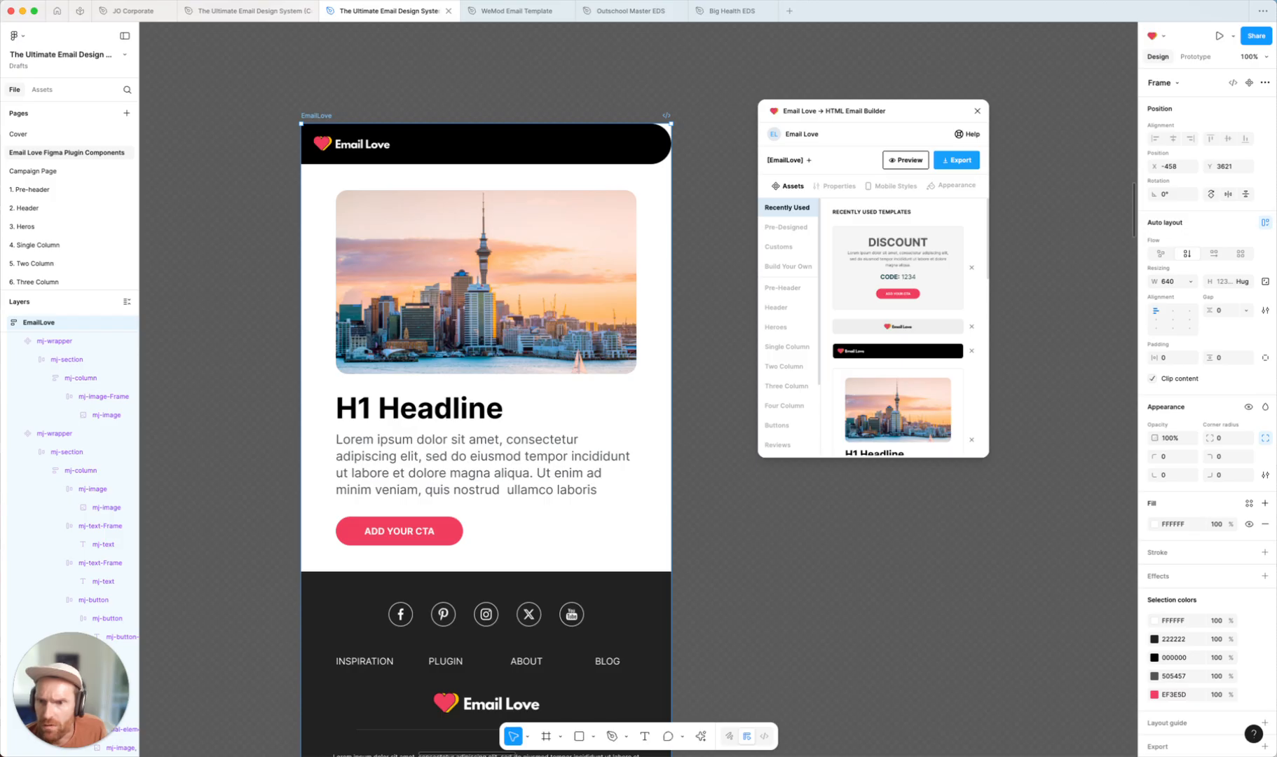
Switch to the Inbox Monster previews in the browser and scroll through the rendered email client previews
drag(0, 21, 209, 1)
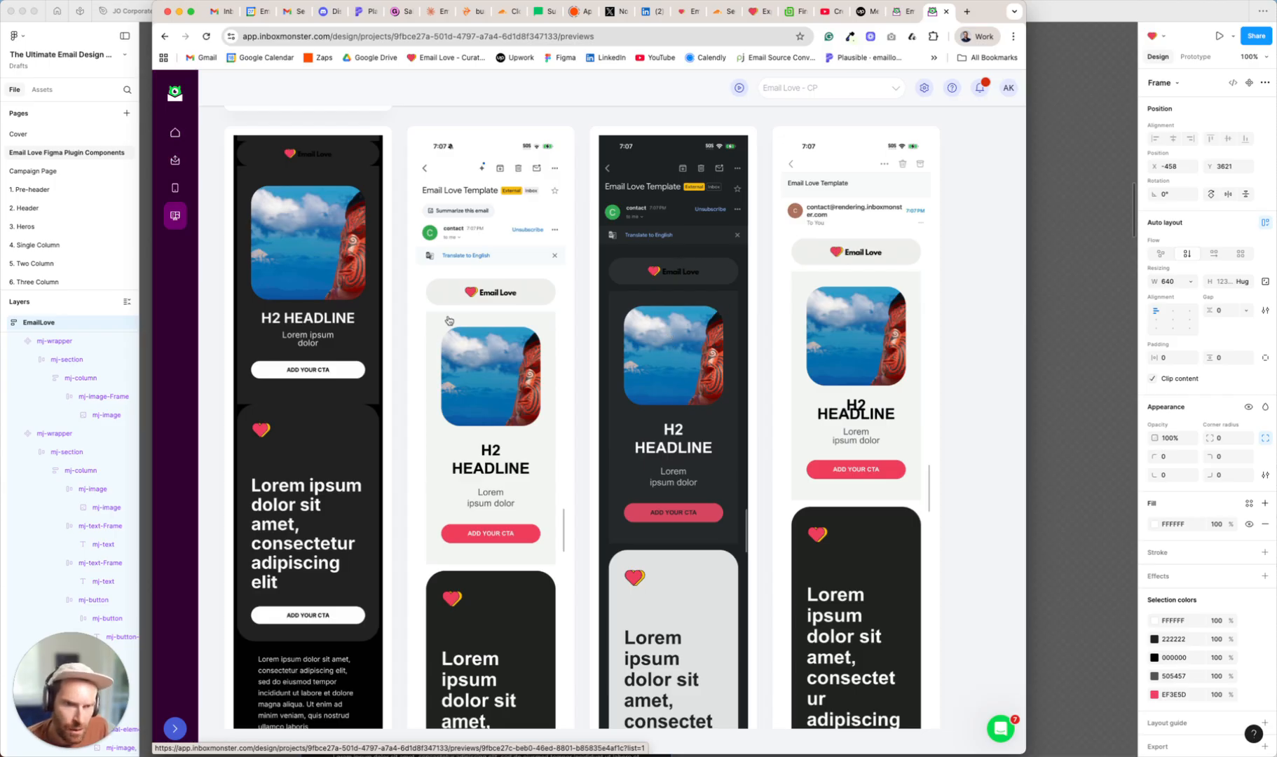
scroll(537, 319, down, 1)
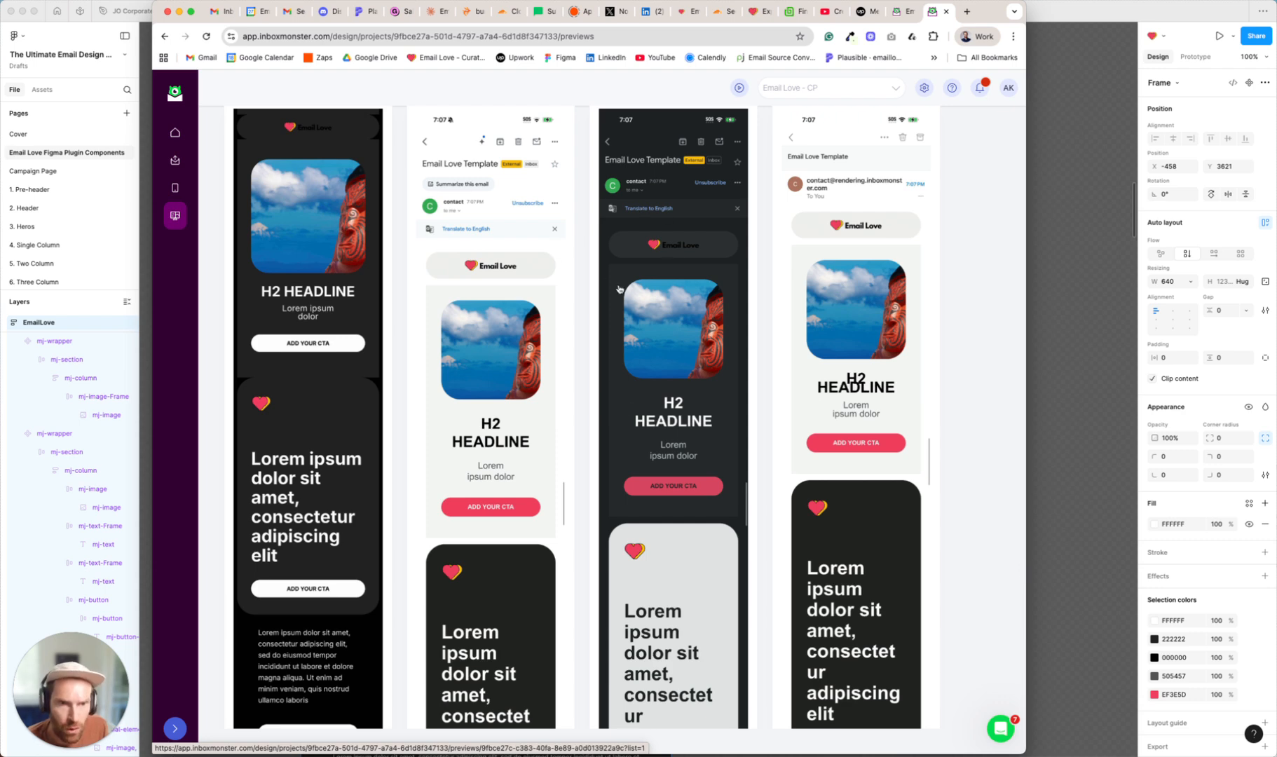
scroll(582, 327, down, 10)
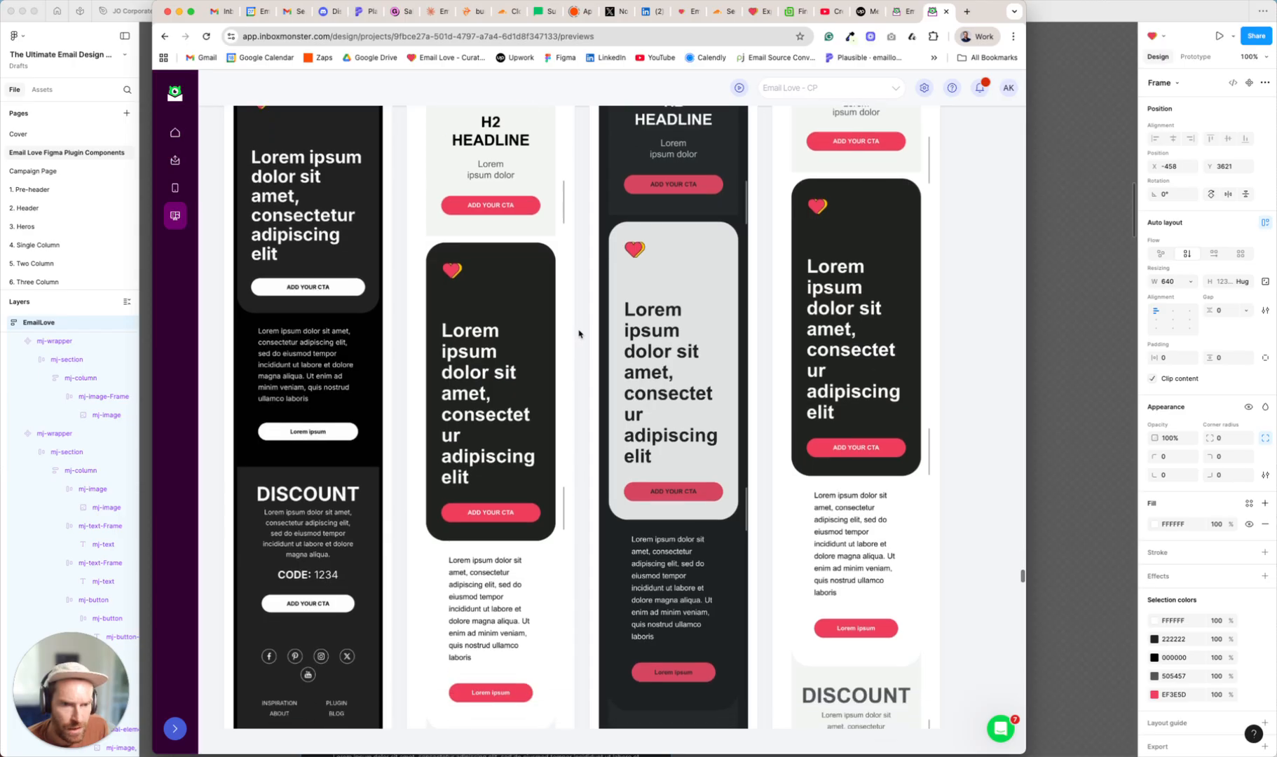
Review the iPhone, iPad, webmail and Windows Outlook rendering previews, then minimize the browser to return to Figma
scroll(669, 306, down, 20)
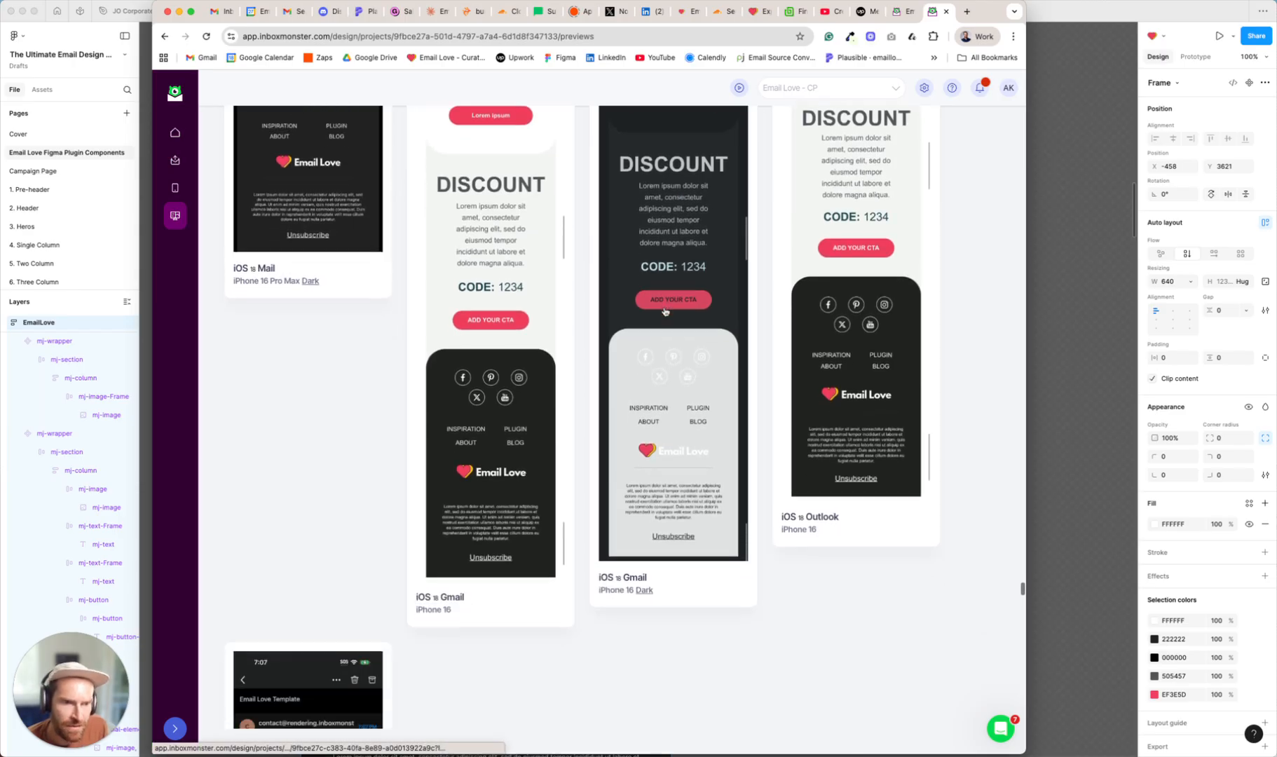
scroll(550, 379, down, 15)
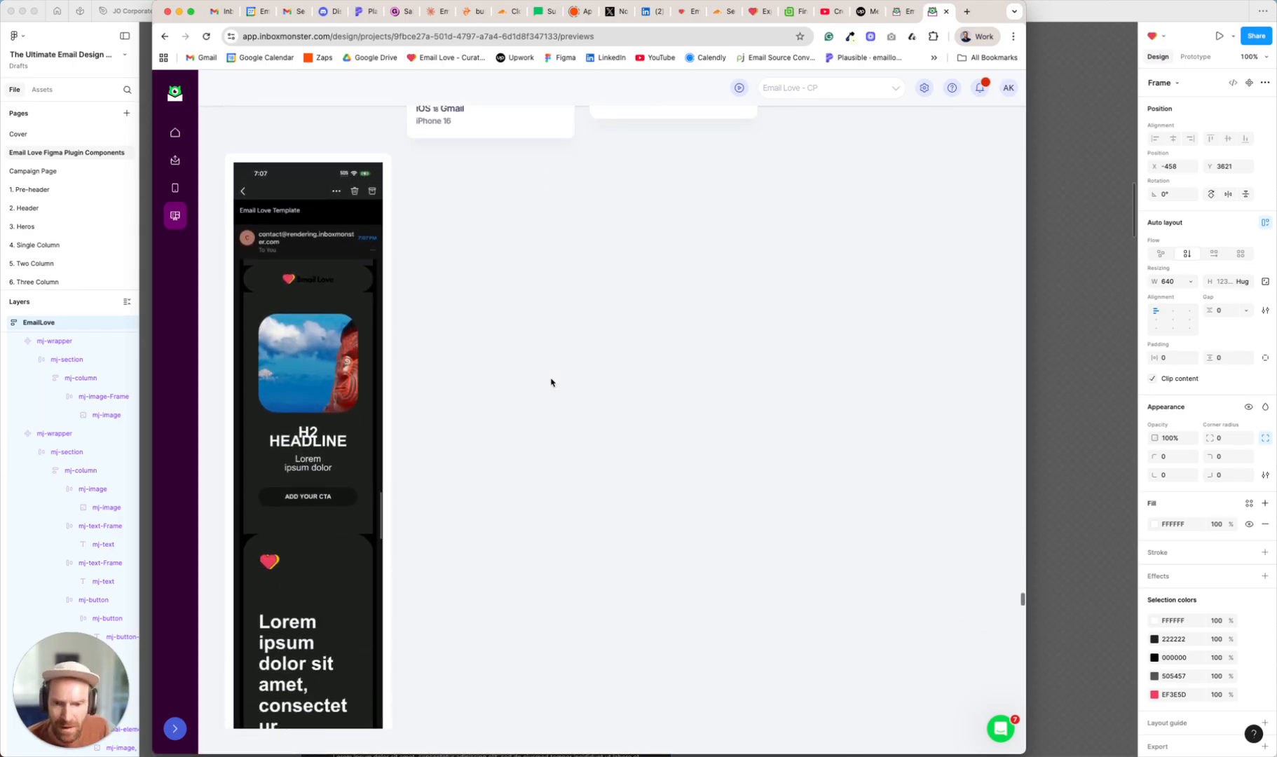
scroll(551, 382, down, 15)
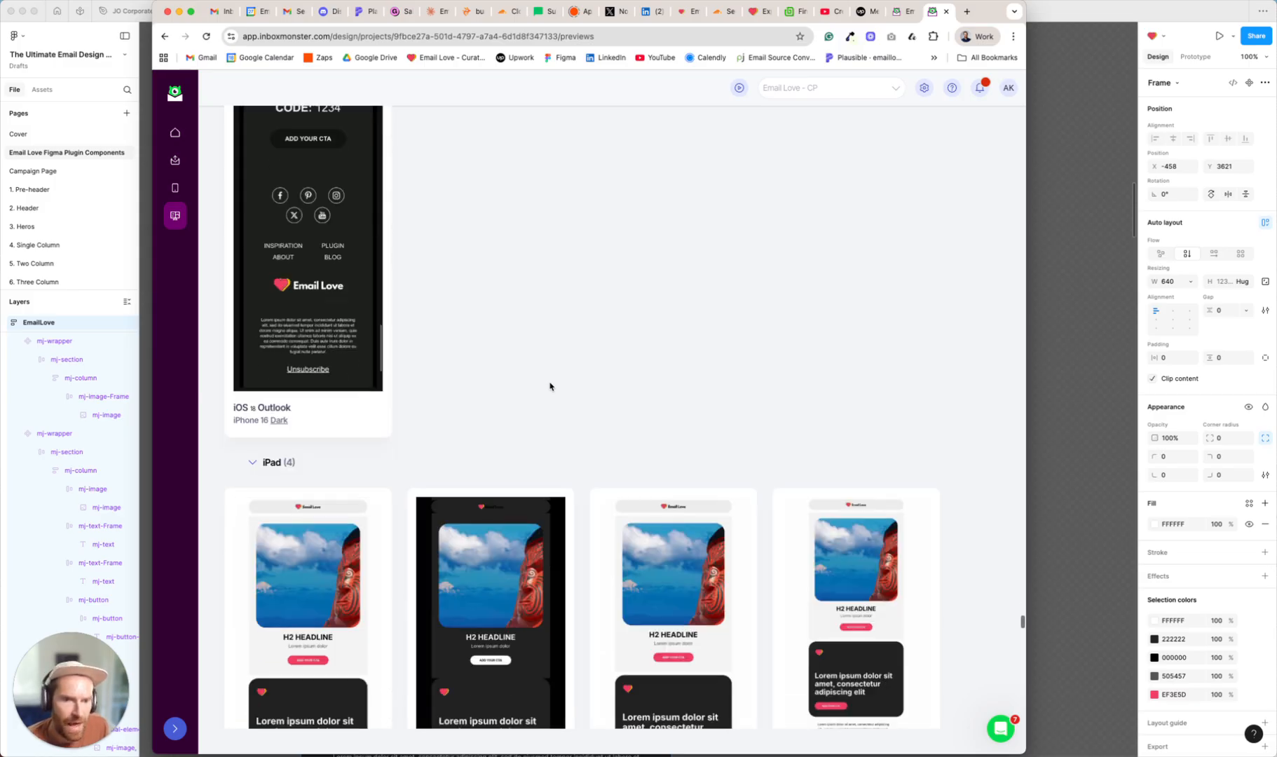
scroll(550, 386, down, 3)
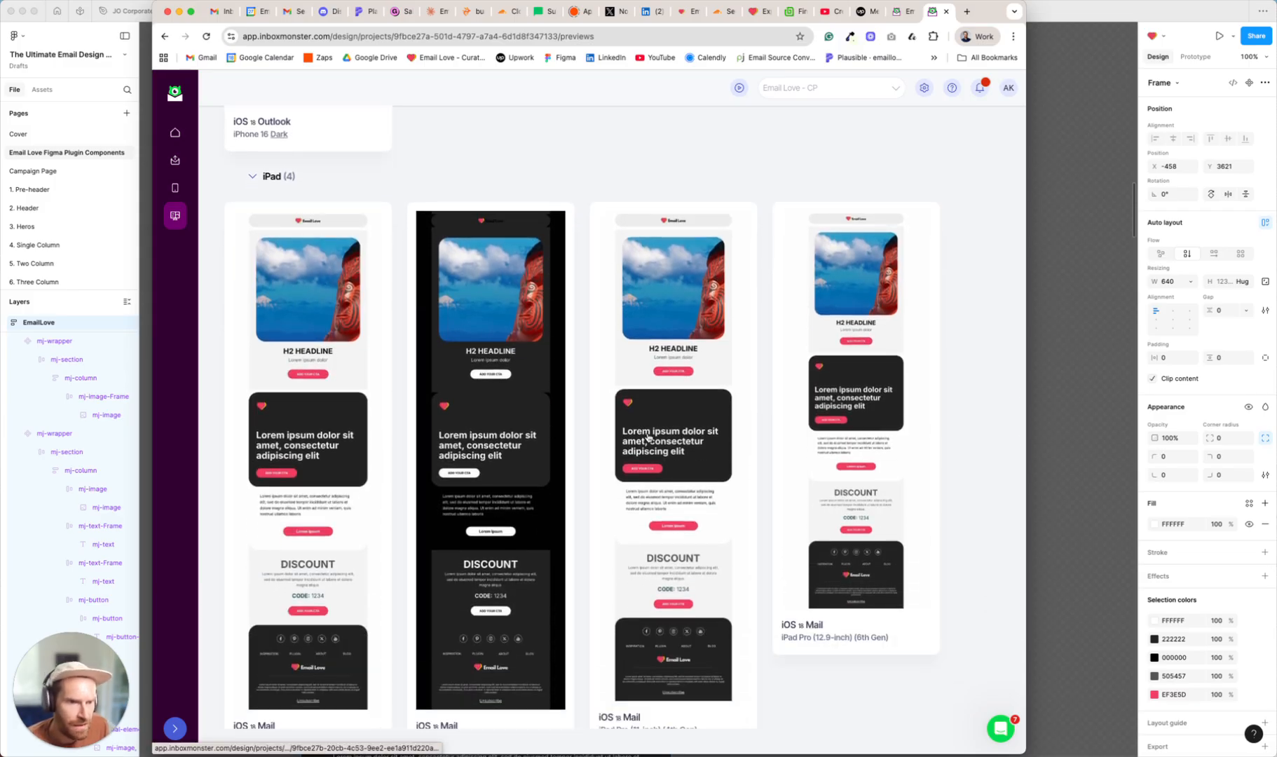
scroll(596, 424, down, 5)
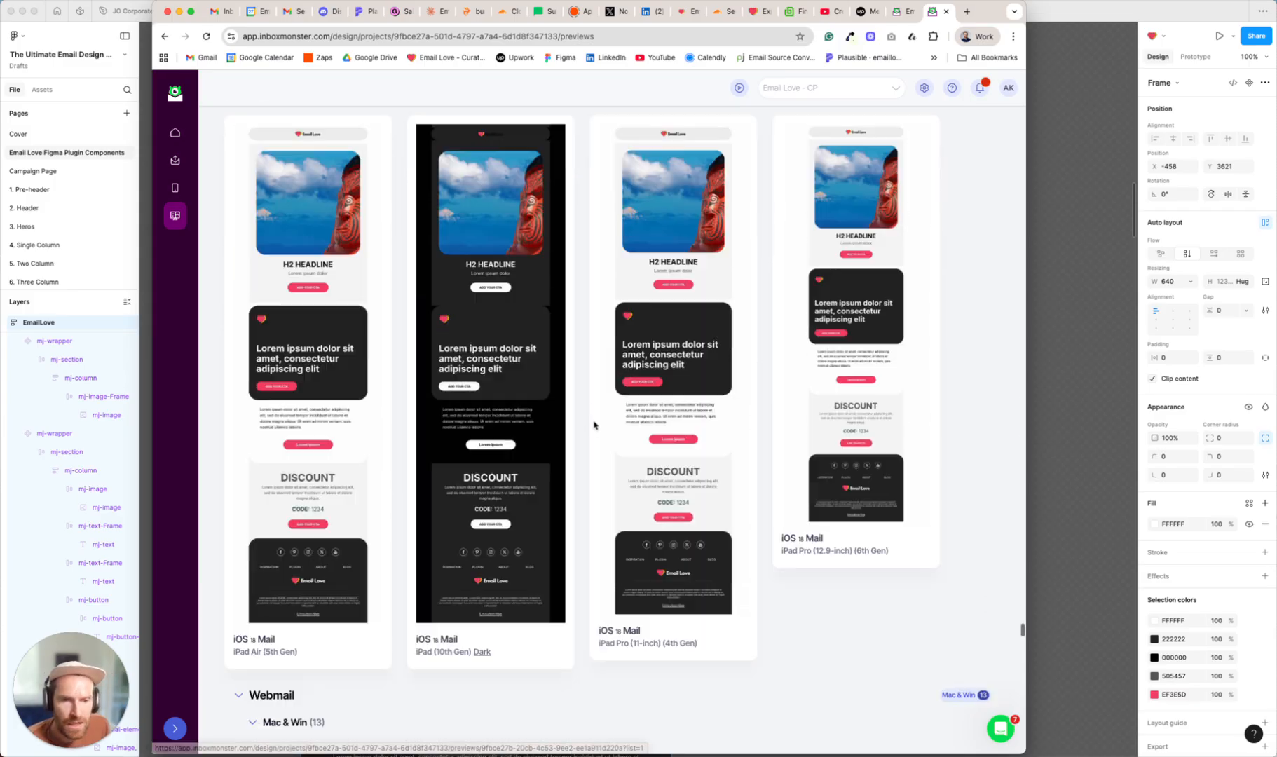
scroll(590, 404, down, 2)
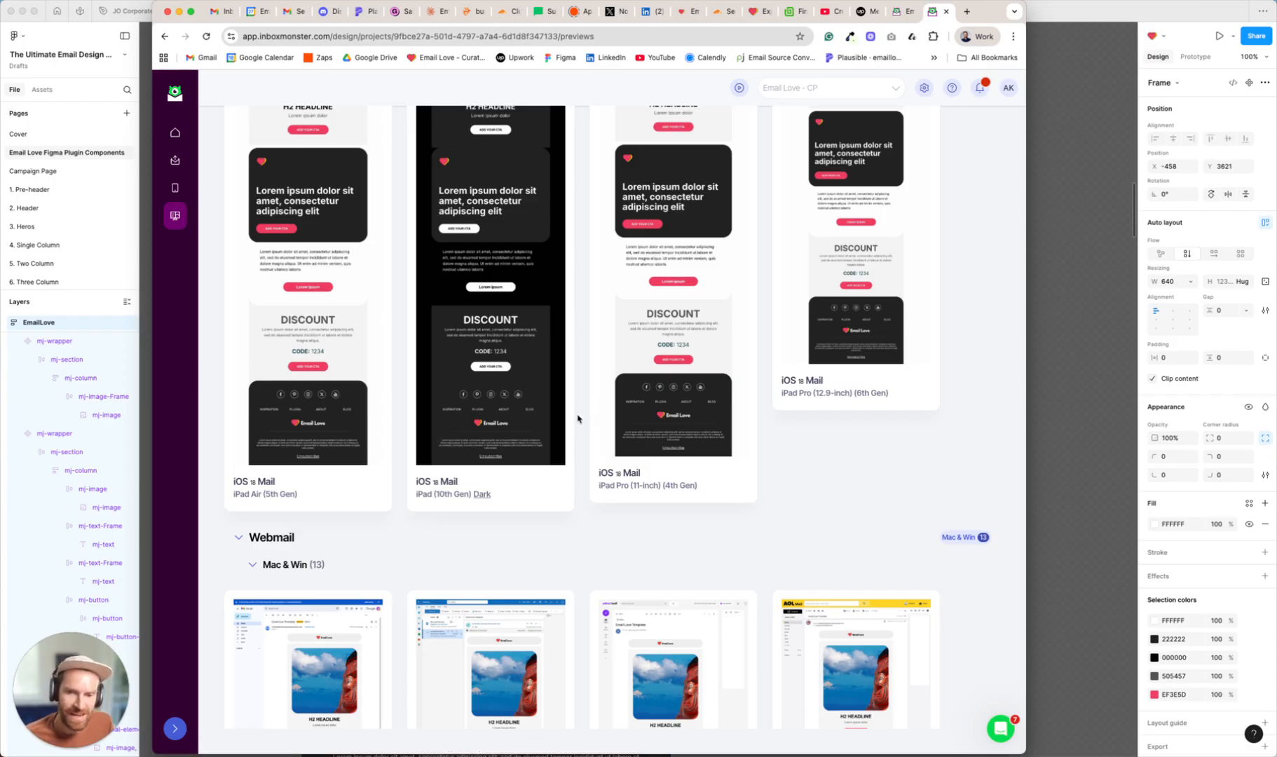
scroll(587, 400, down, 5)
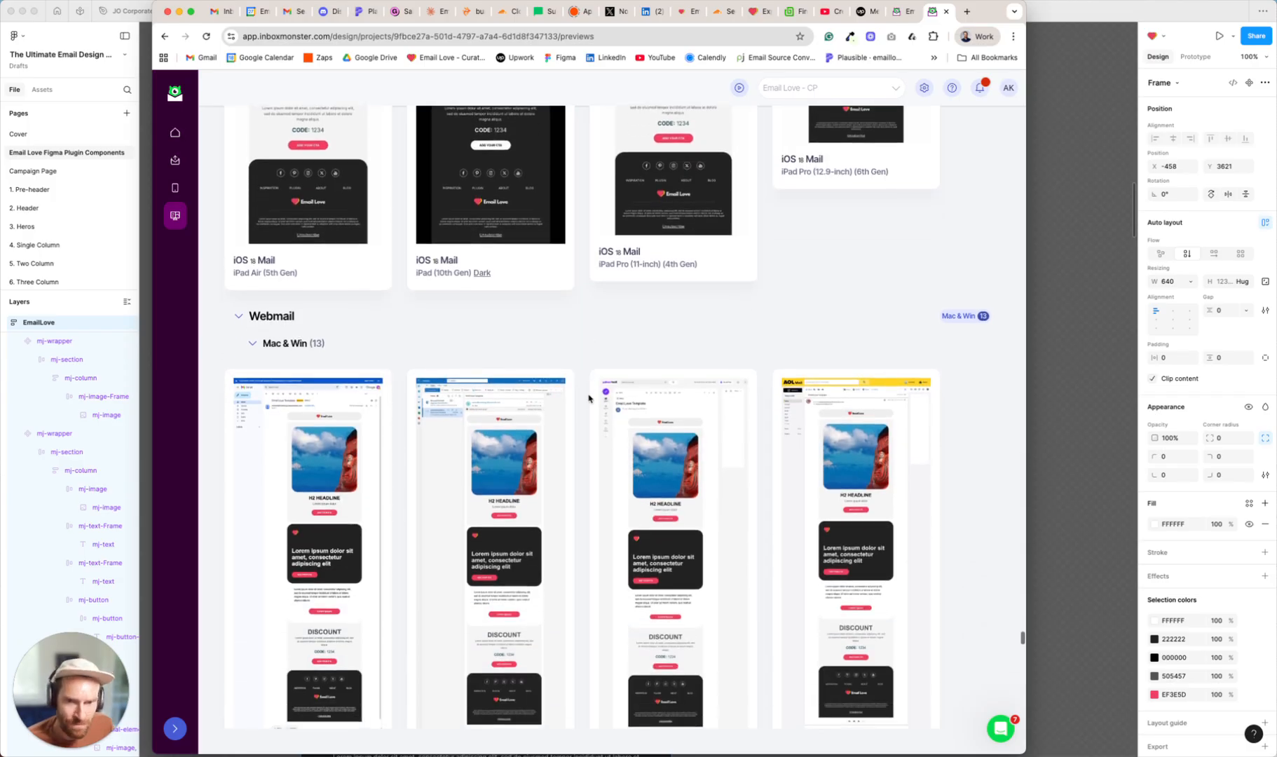
scroll(589, 398, down, 2)
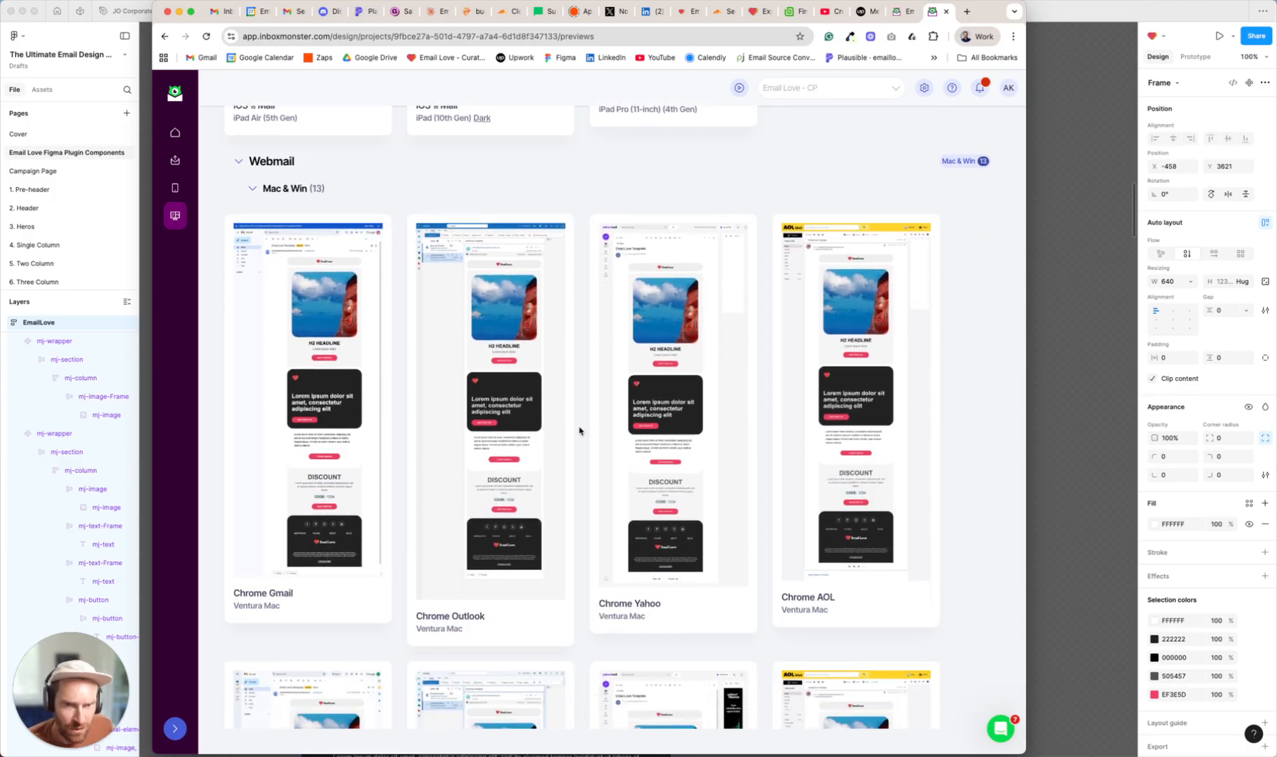
scroll(588, 411, down, 8)
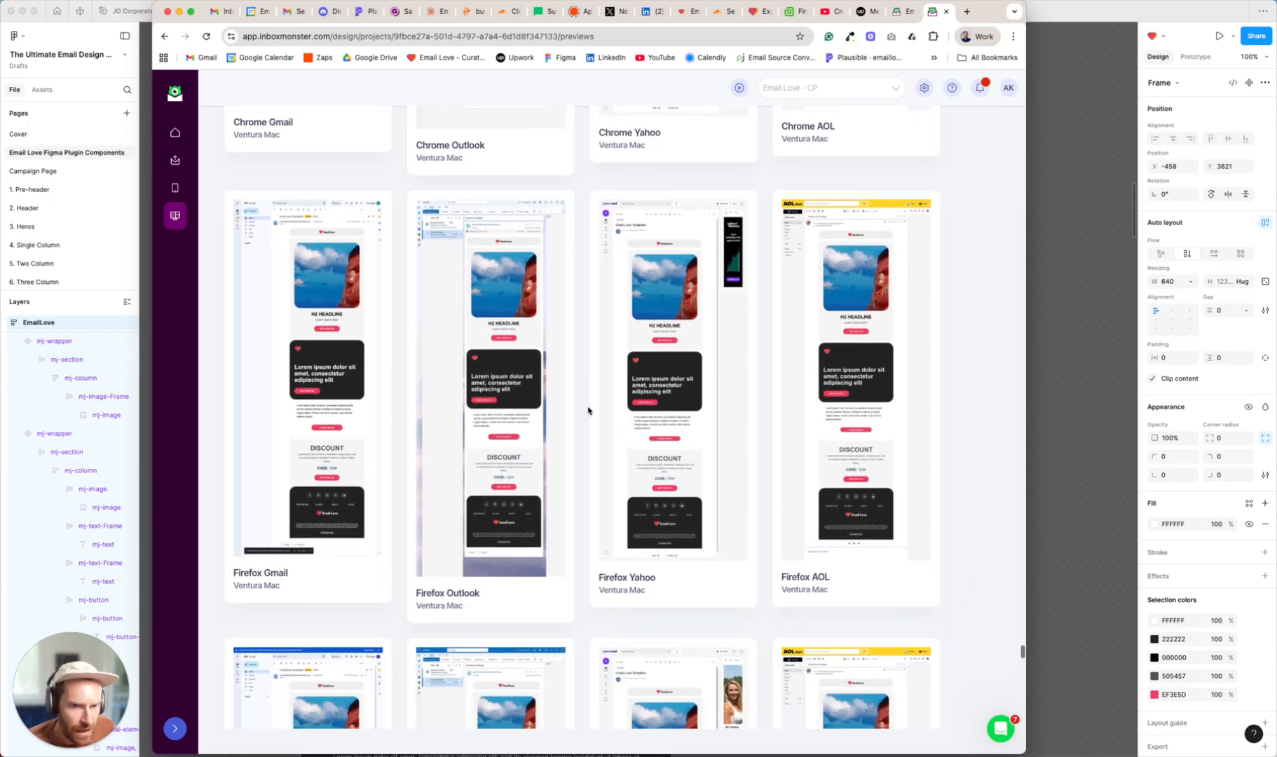
scroll(599, 430, down, 12)
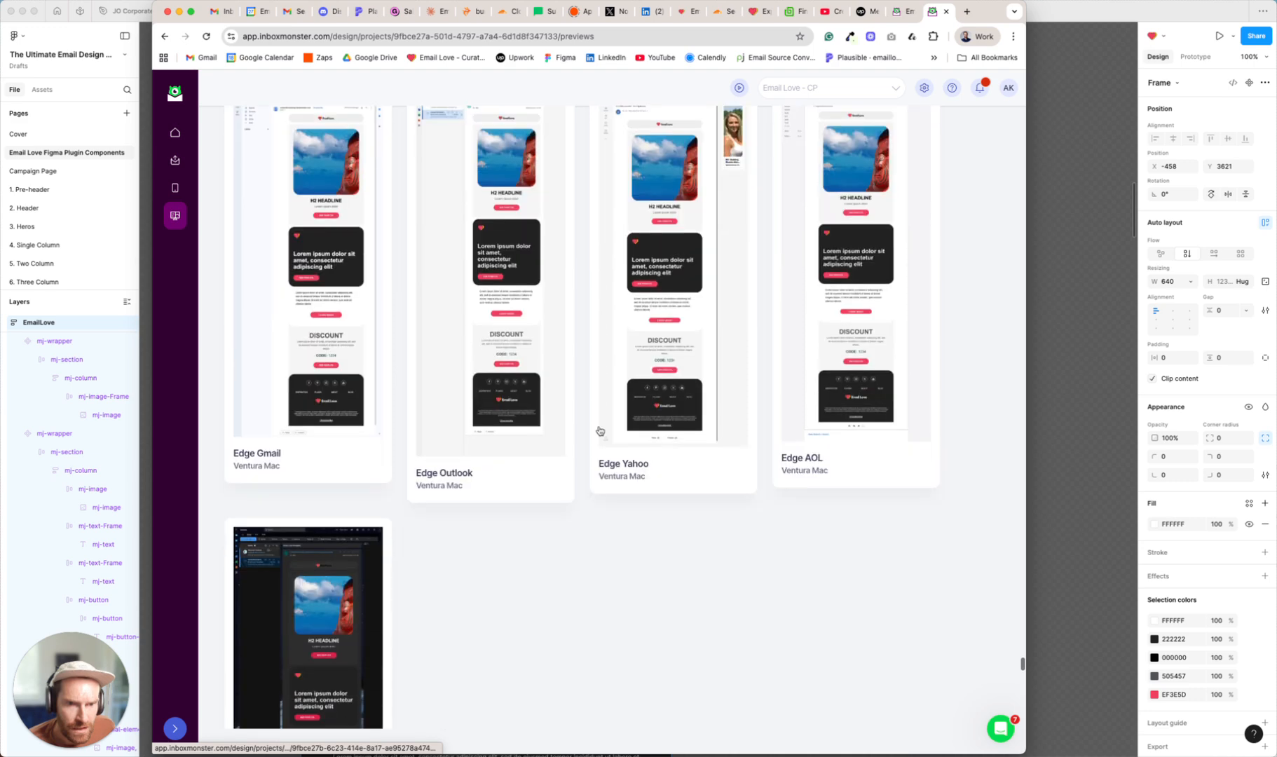
scroll(599, 431, down, 12)
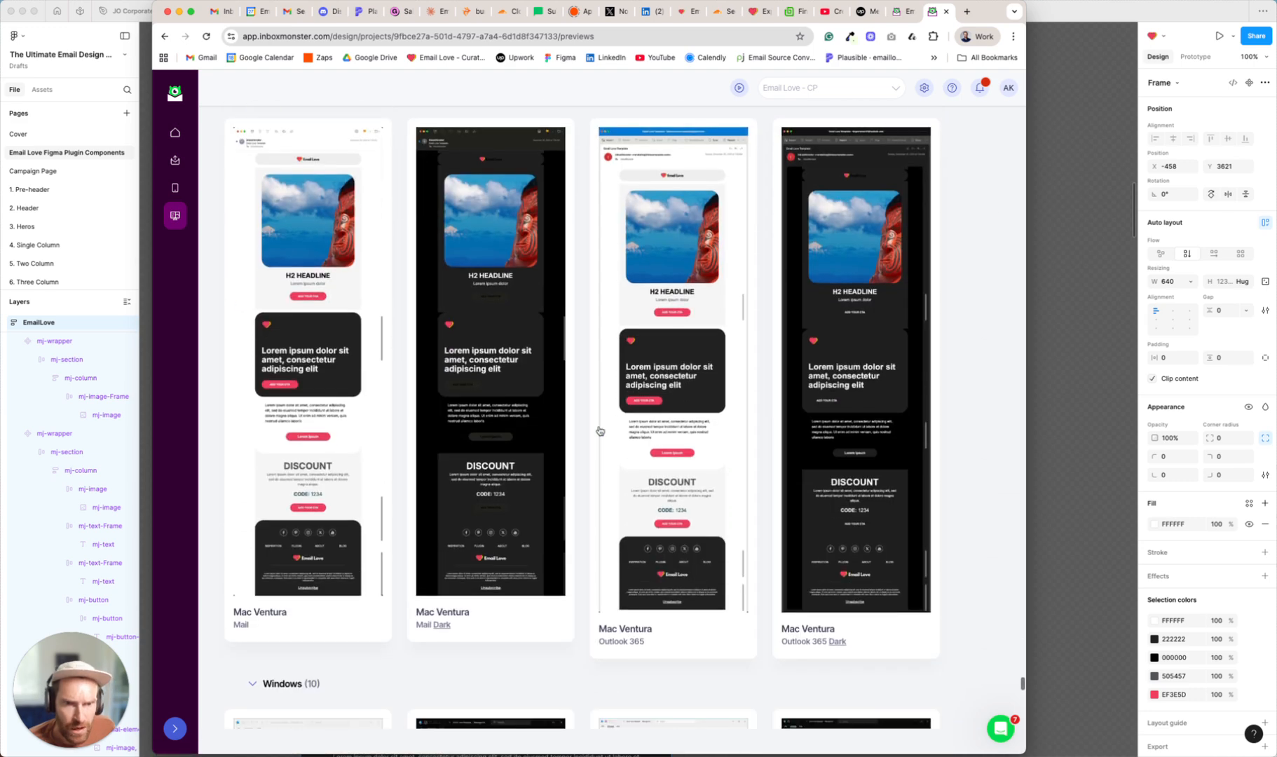
scroll(599, 431, down, 8)
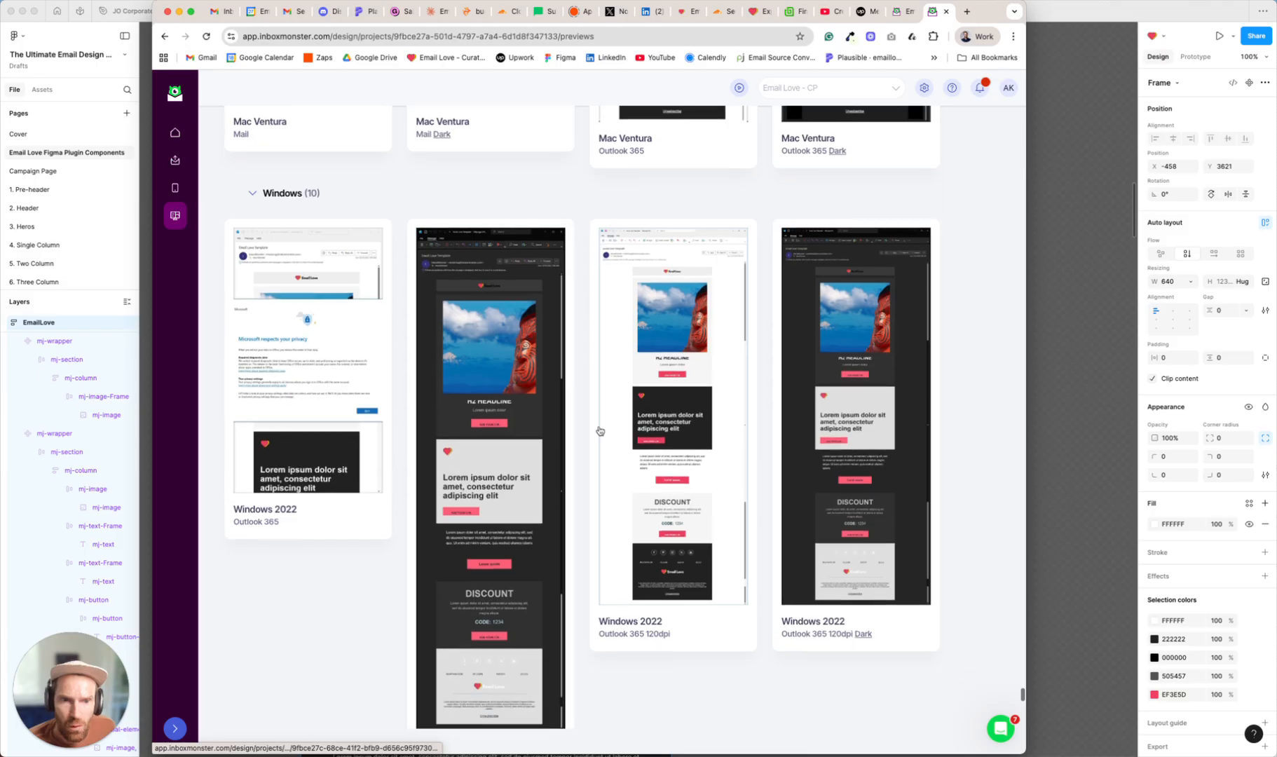
scroll(600, 431, down, 1)
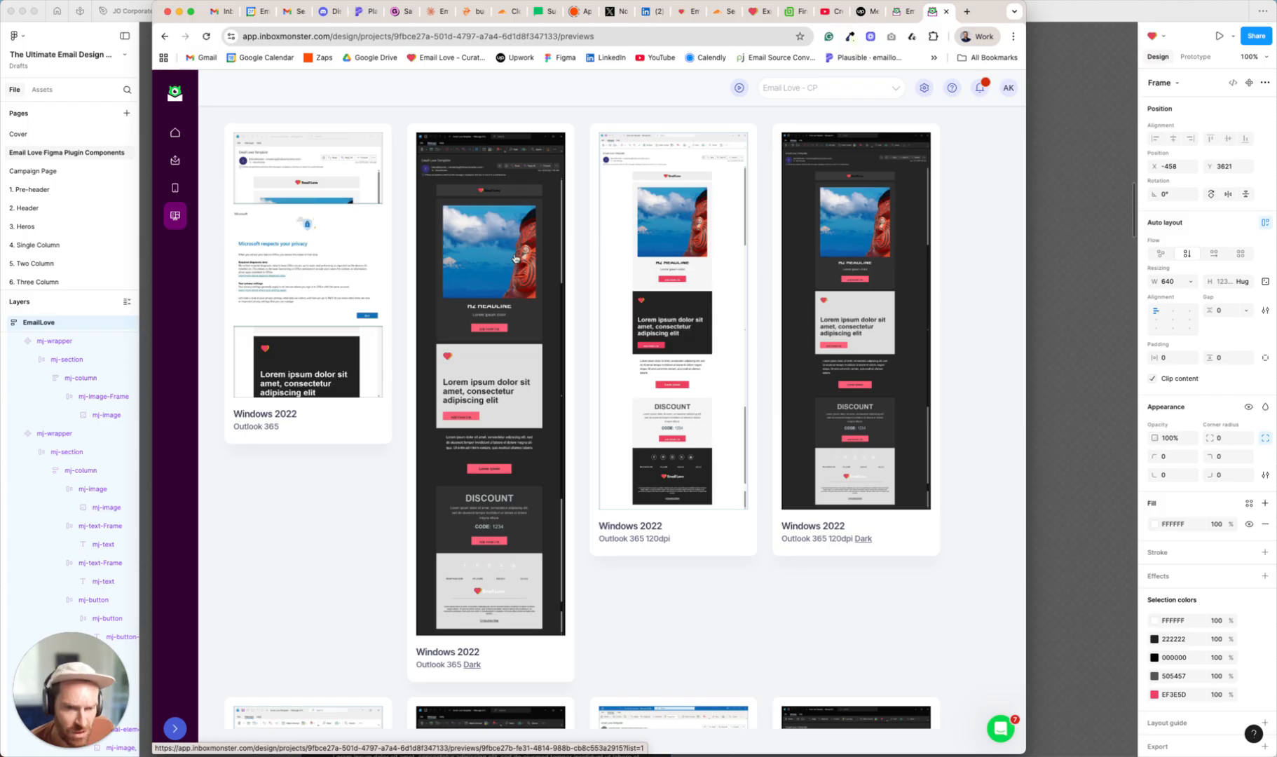
scroll(518, 258, down, 6)
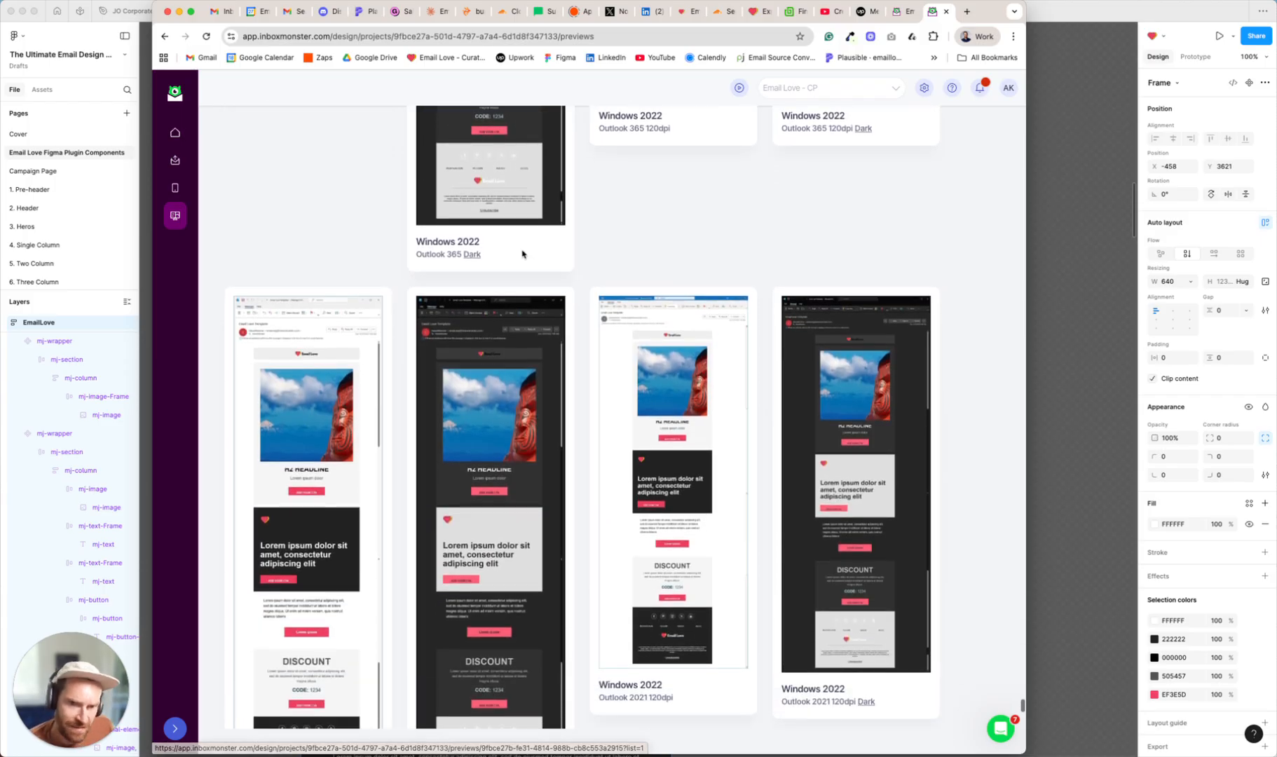
scroll(538, 255, down, 1)
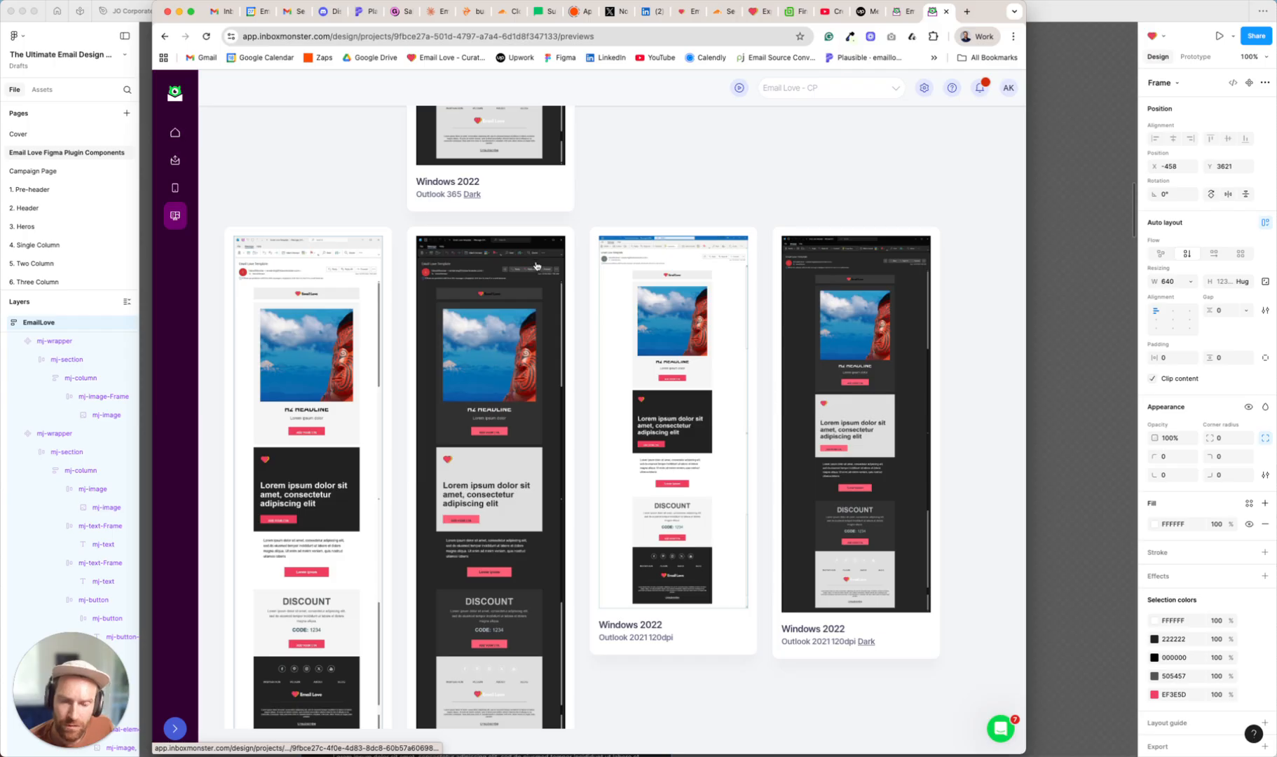
scroll(601, 308, down, 6)
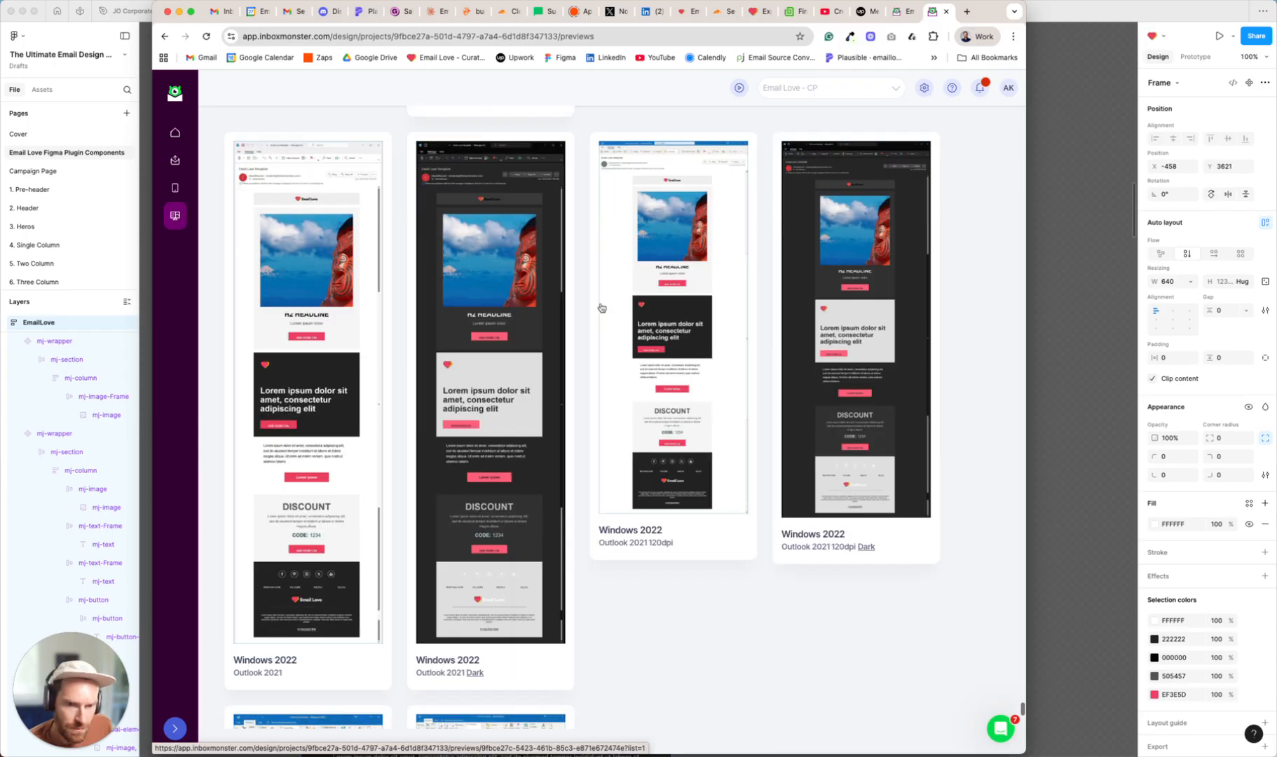
scroll(525, 417, down, 3)
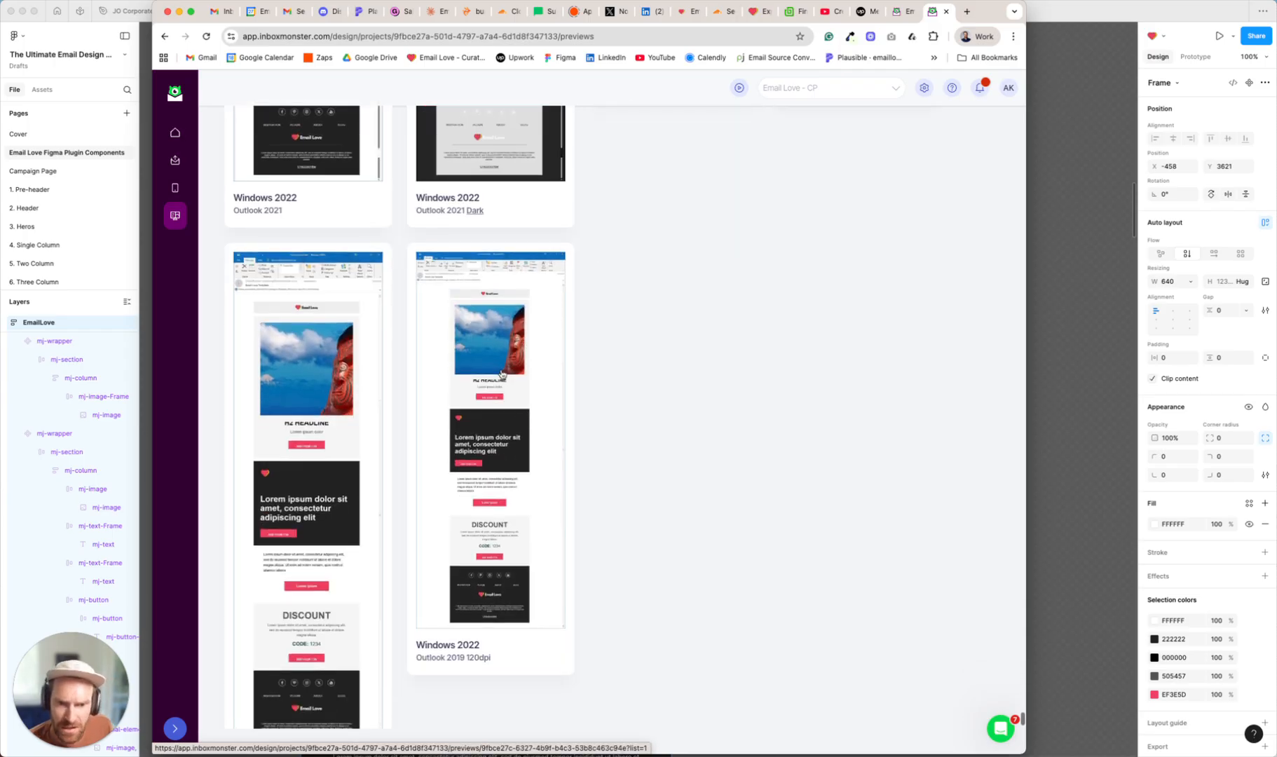
scroll(489, 400, down, 1)
scroll(498, 401, up, 14)
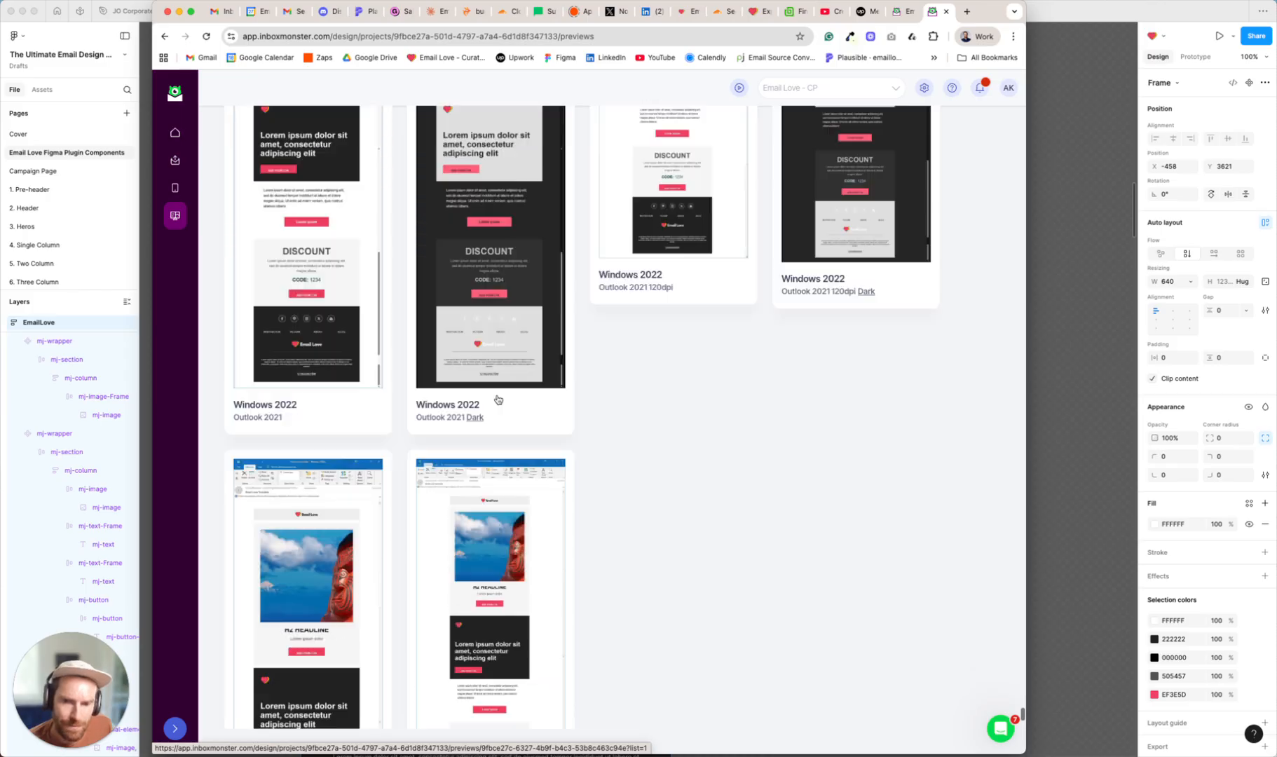
scroll(498, 401, up, 20)
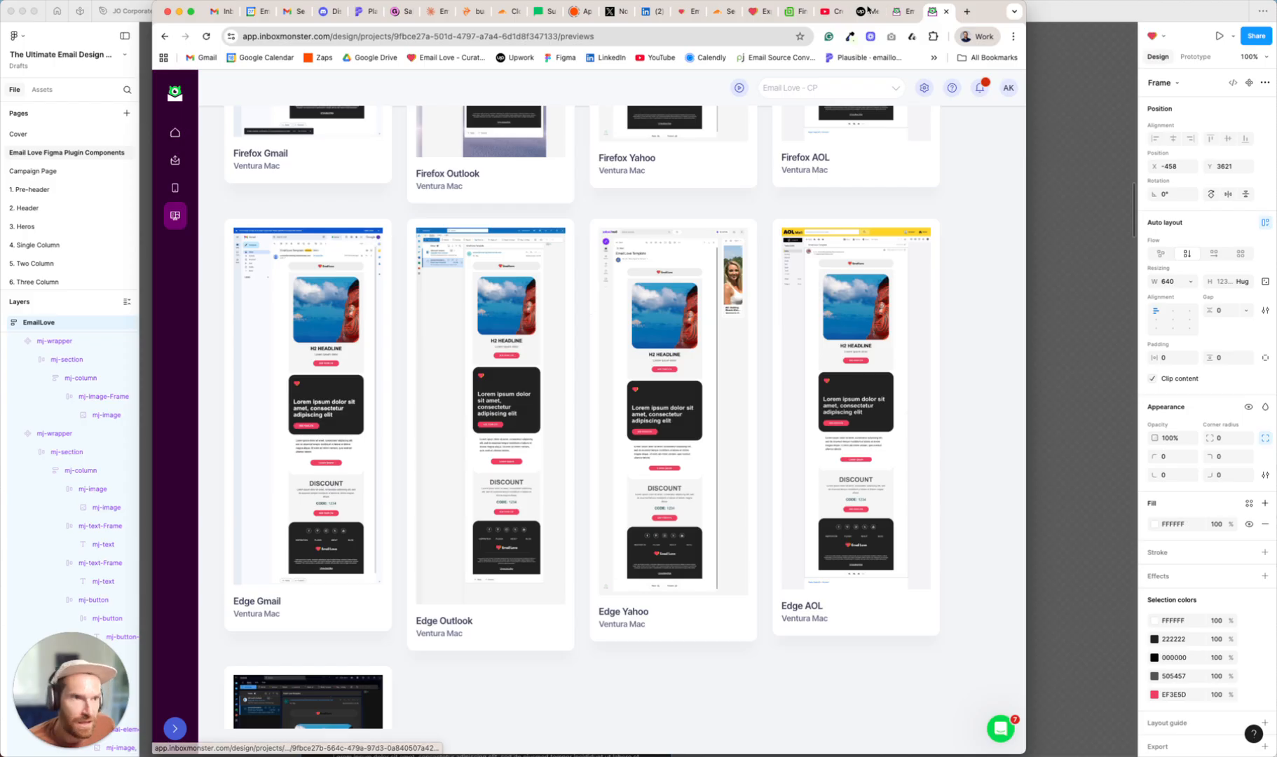
key(super+m)
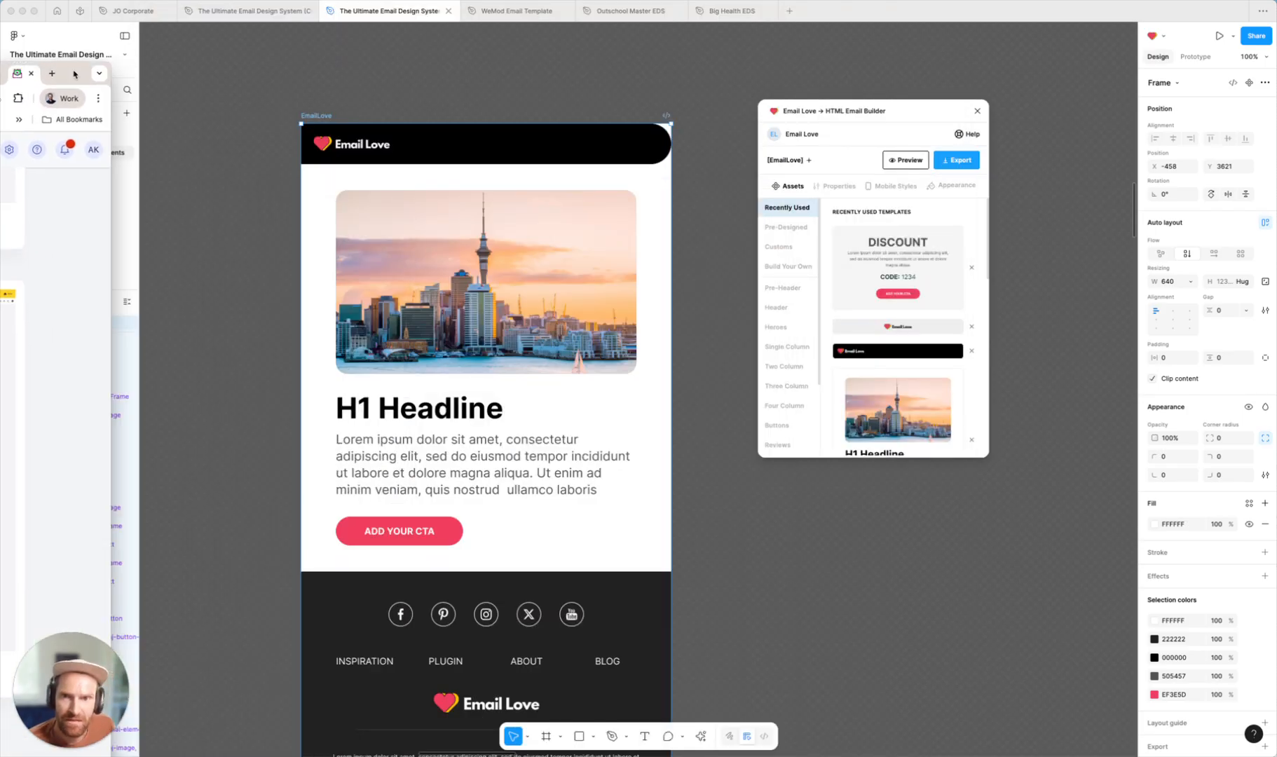